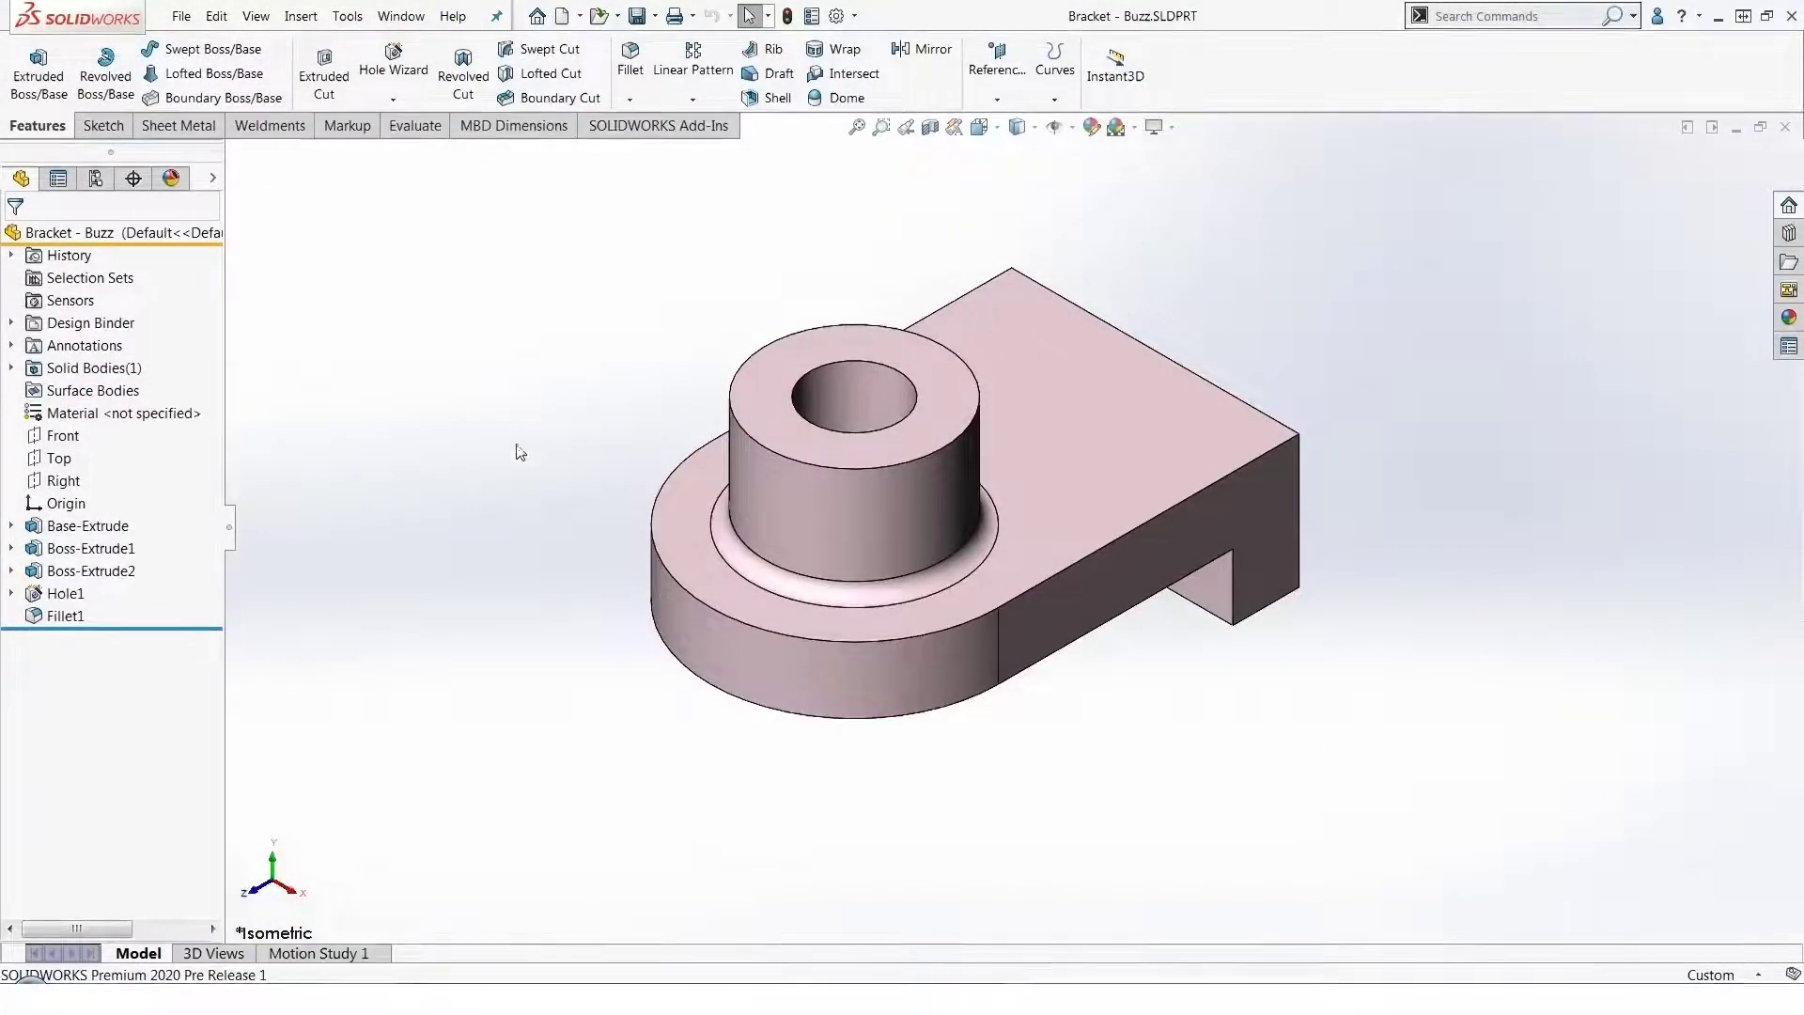
Copy the upper cylindrical boss, Boss-Extrude2, to the clipboard
click(860, 515)
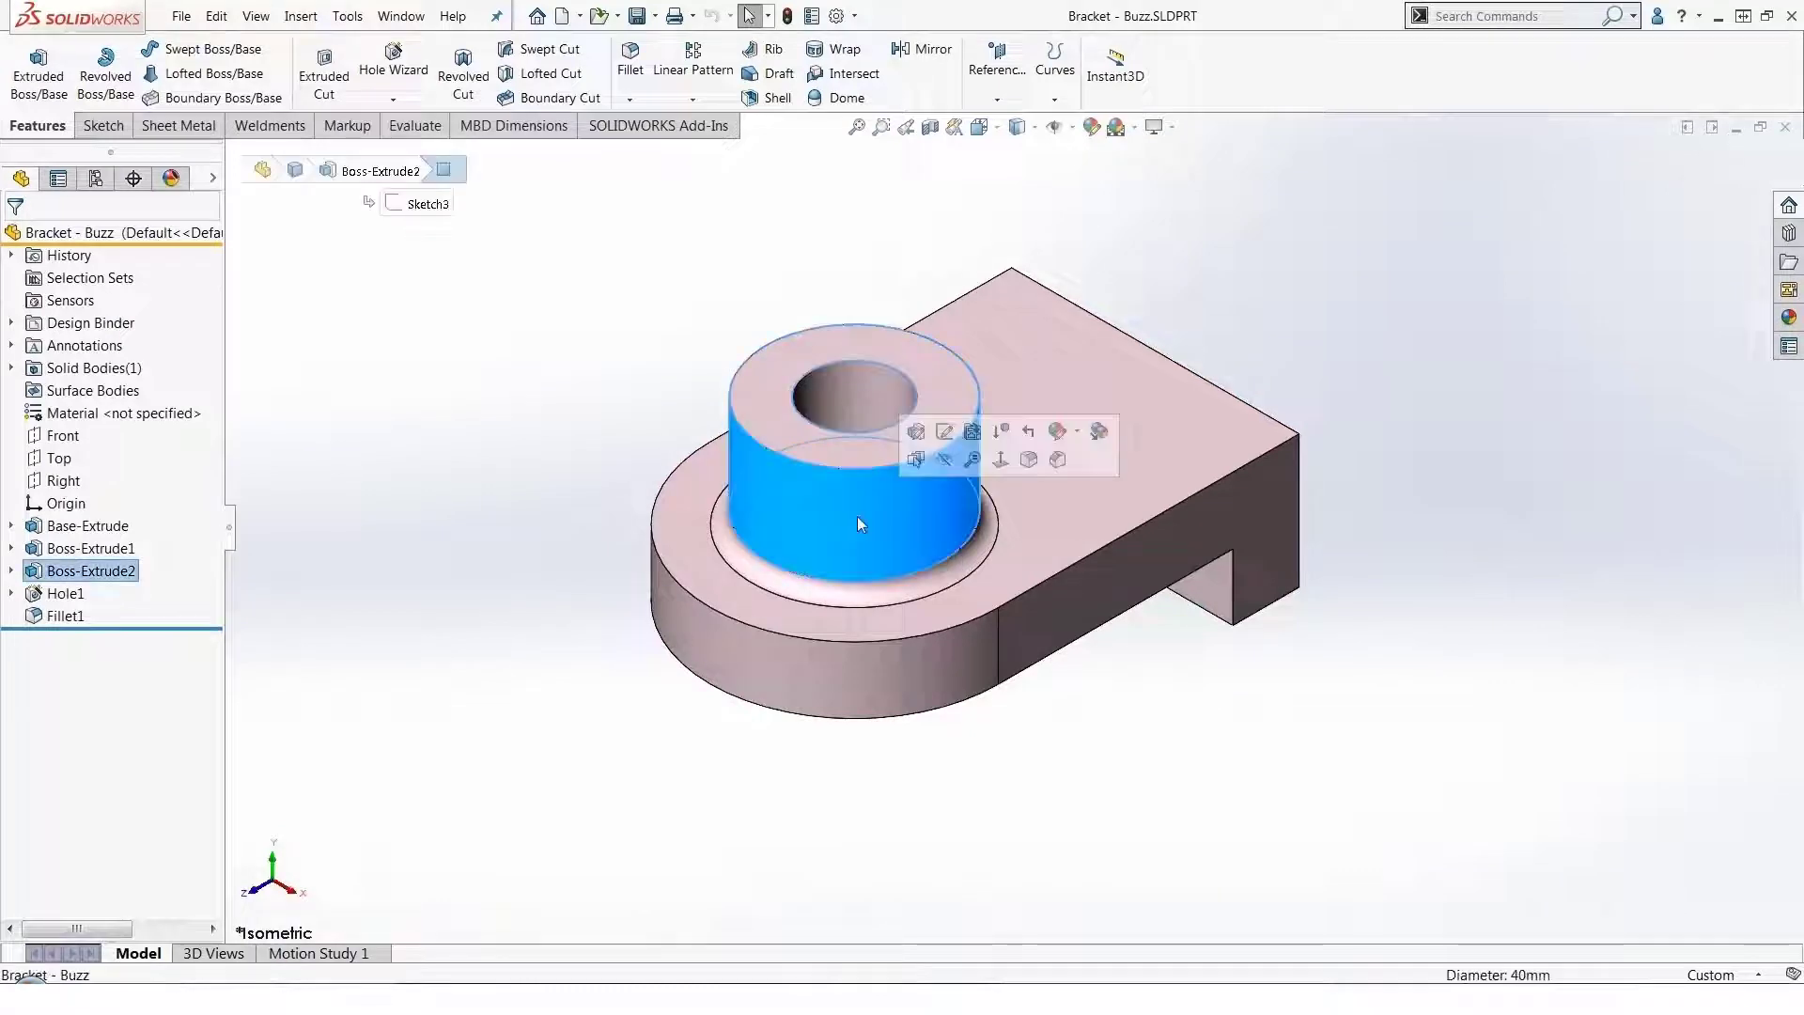
click(217, 17)
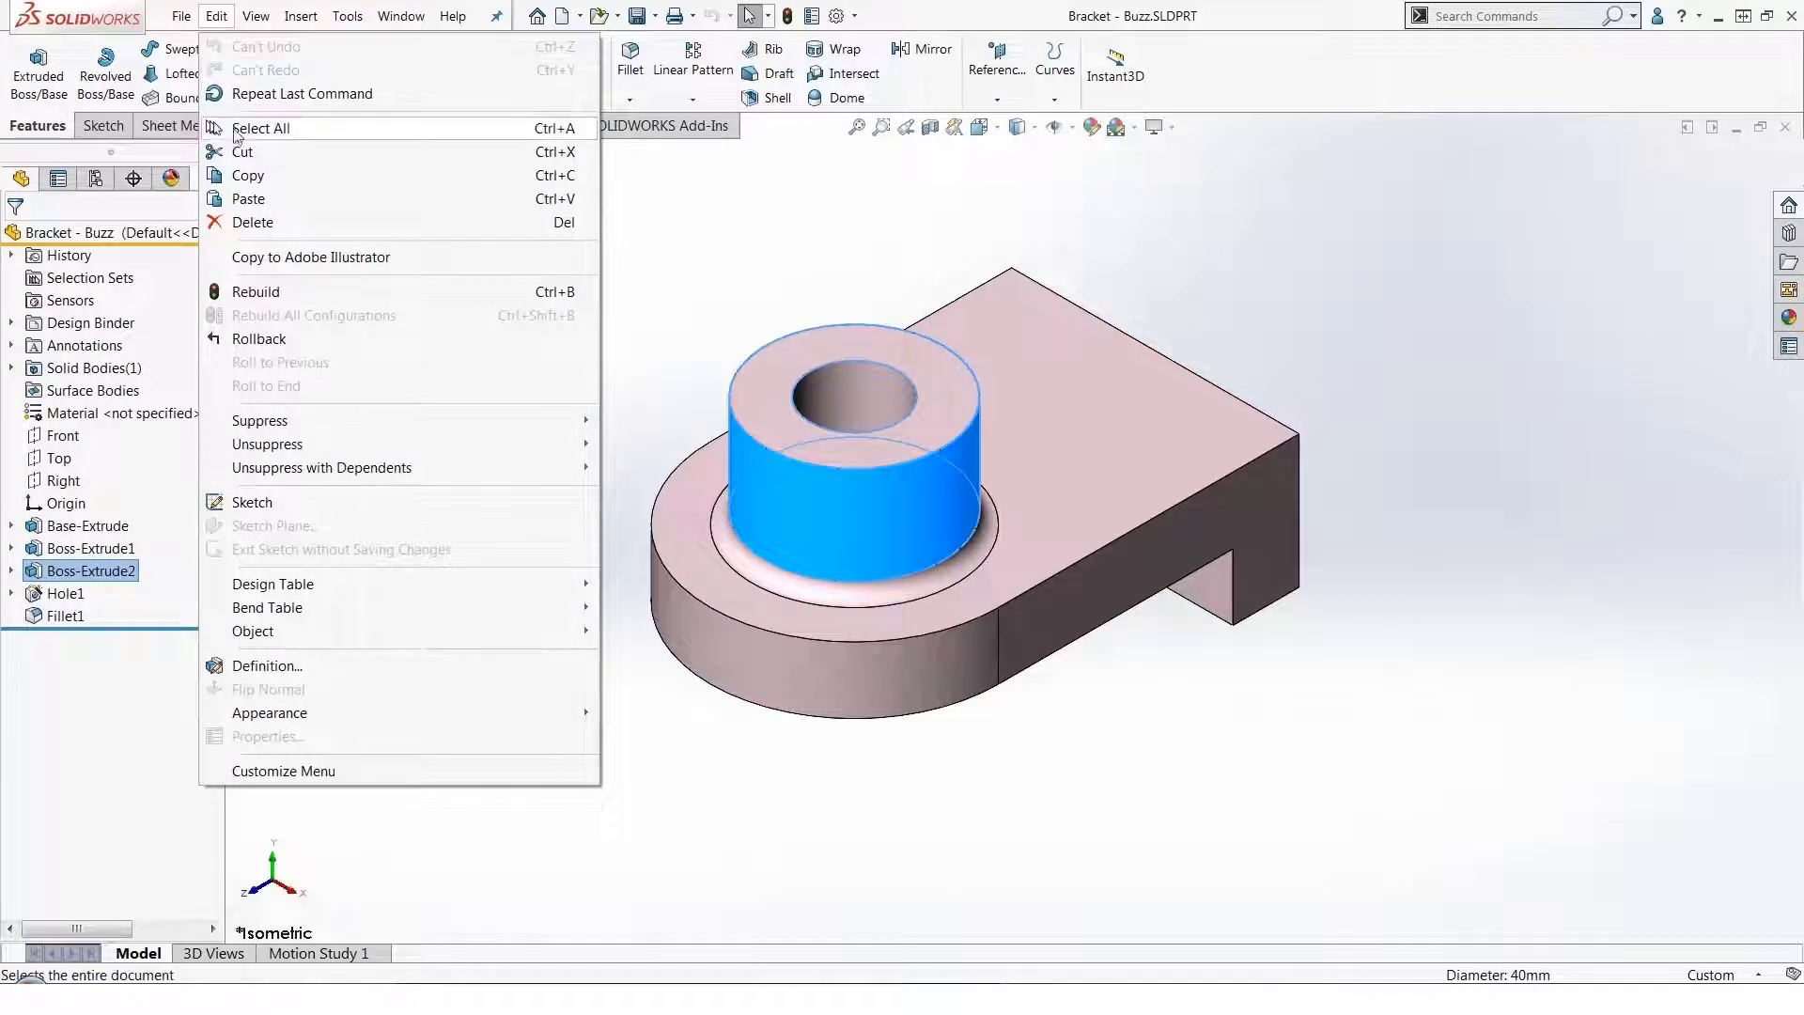
click(248, 176)
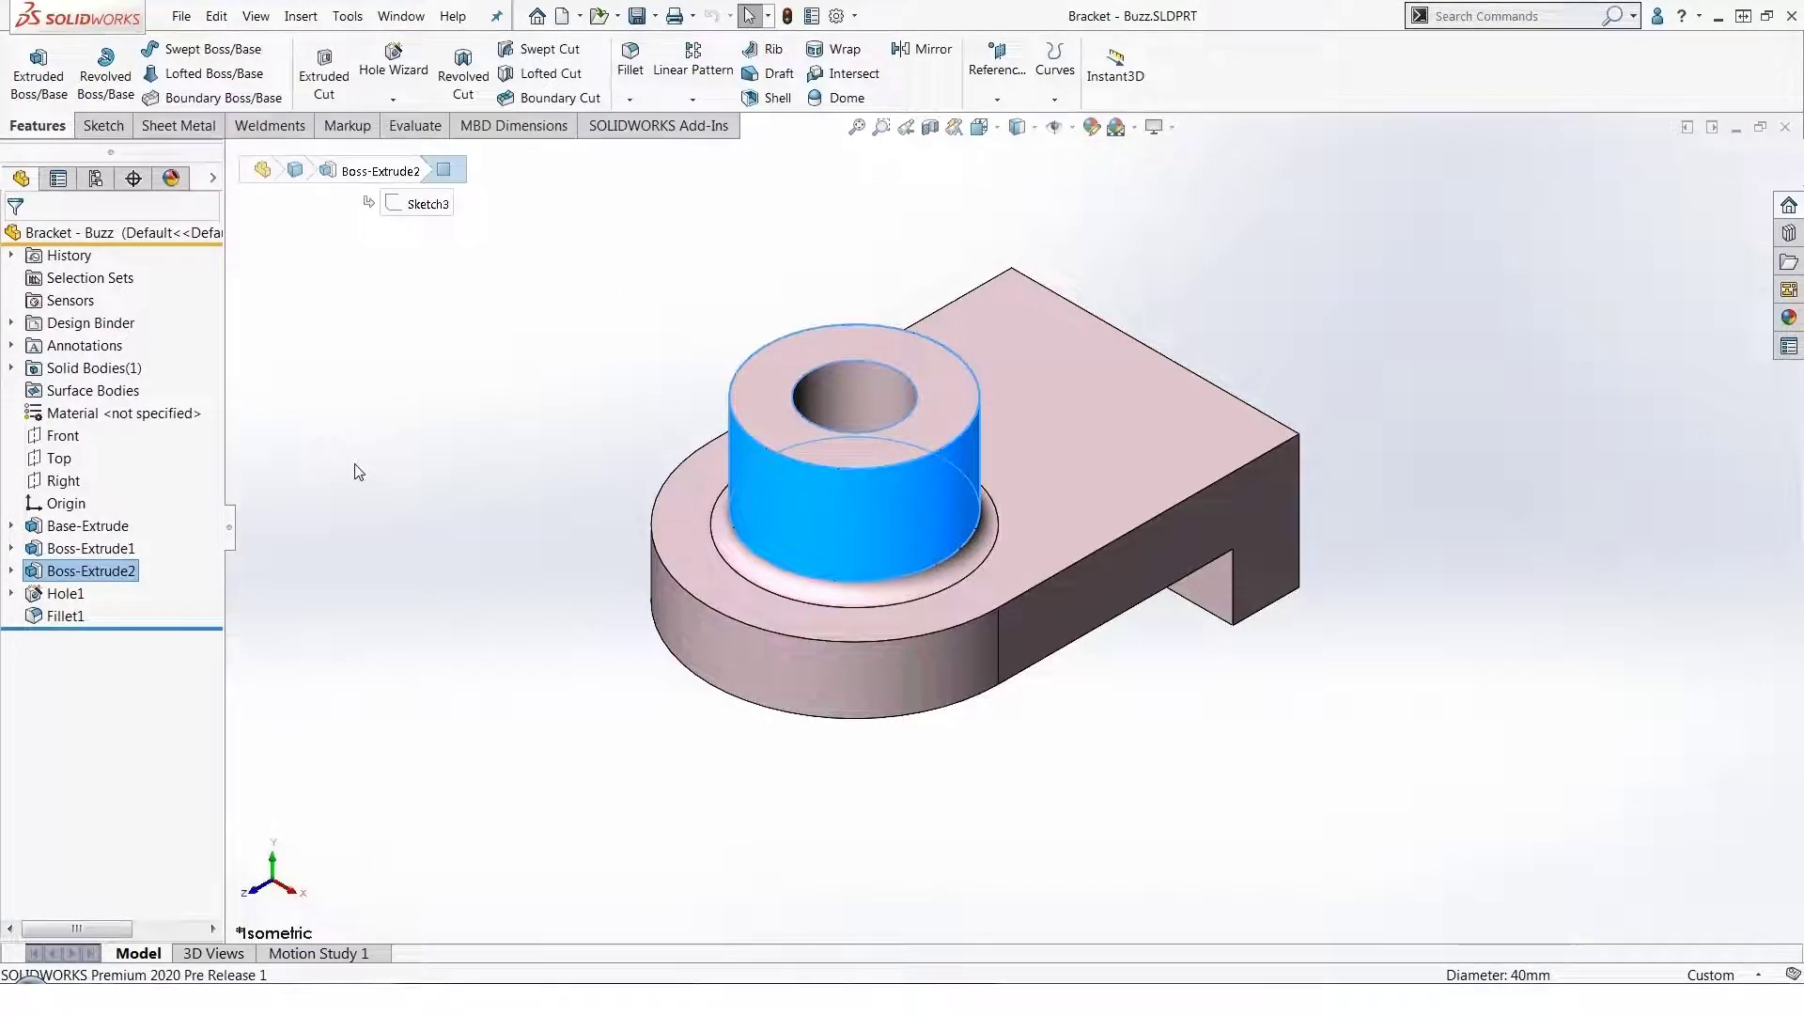
Open Sketch3 to check its Ø40 circle, then exit discarding any changes
click(422, 479)
click(12, 572)
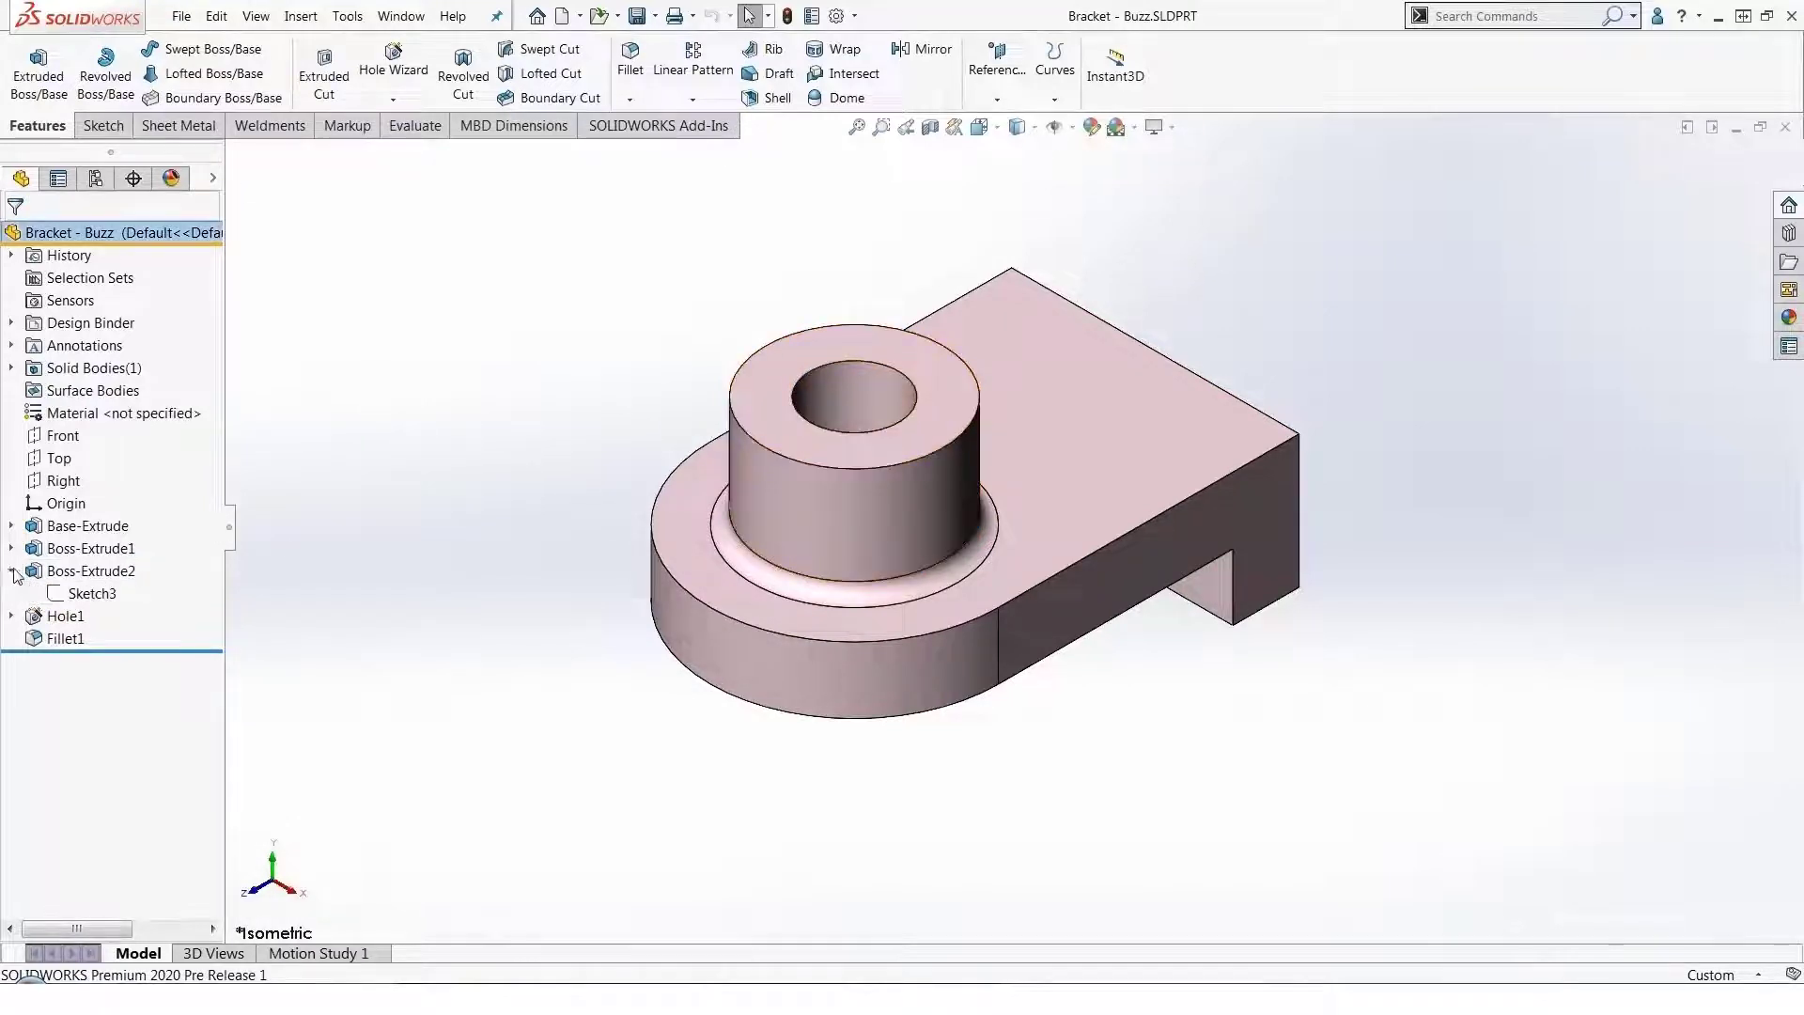
click(94, 571)
click(101, 595)
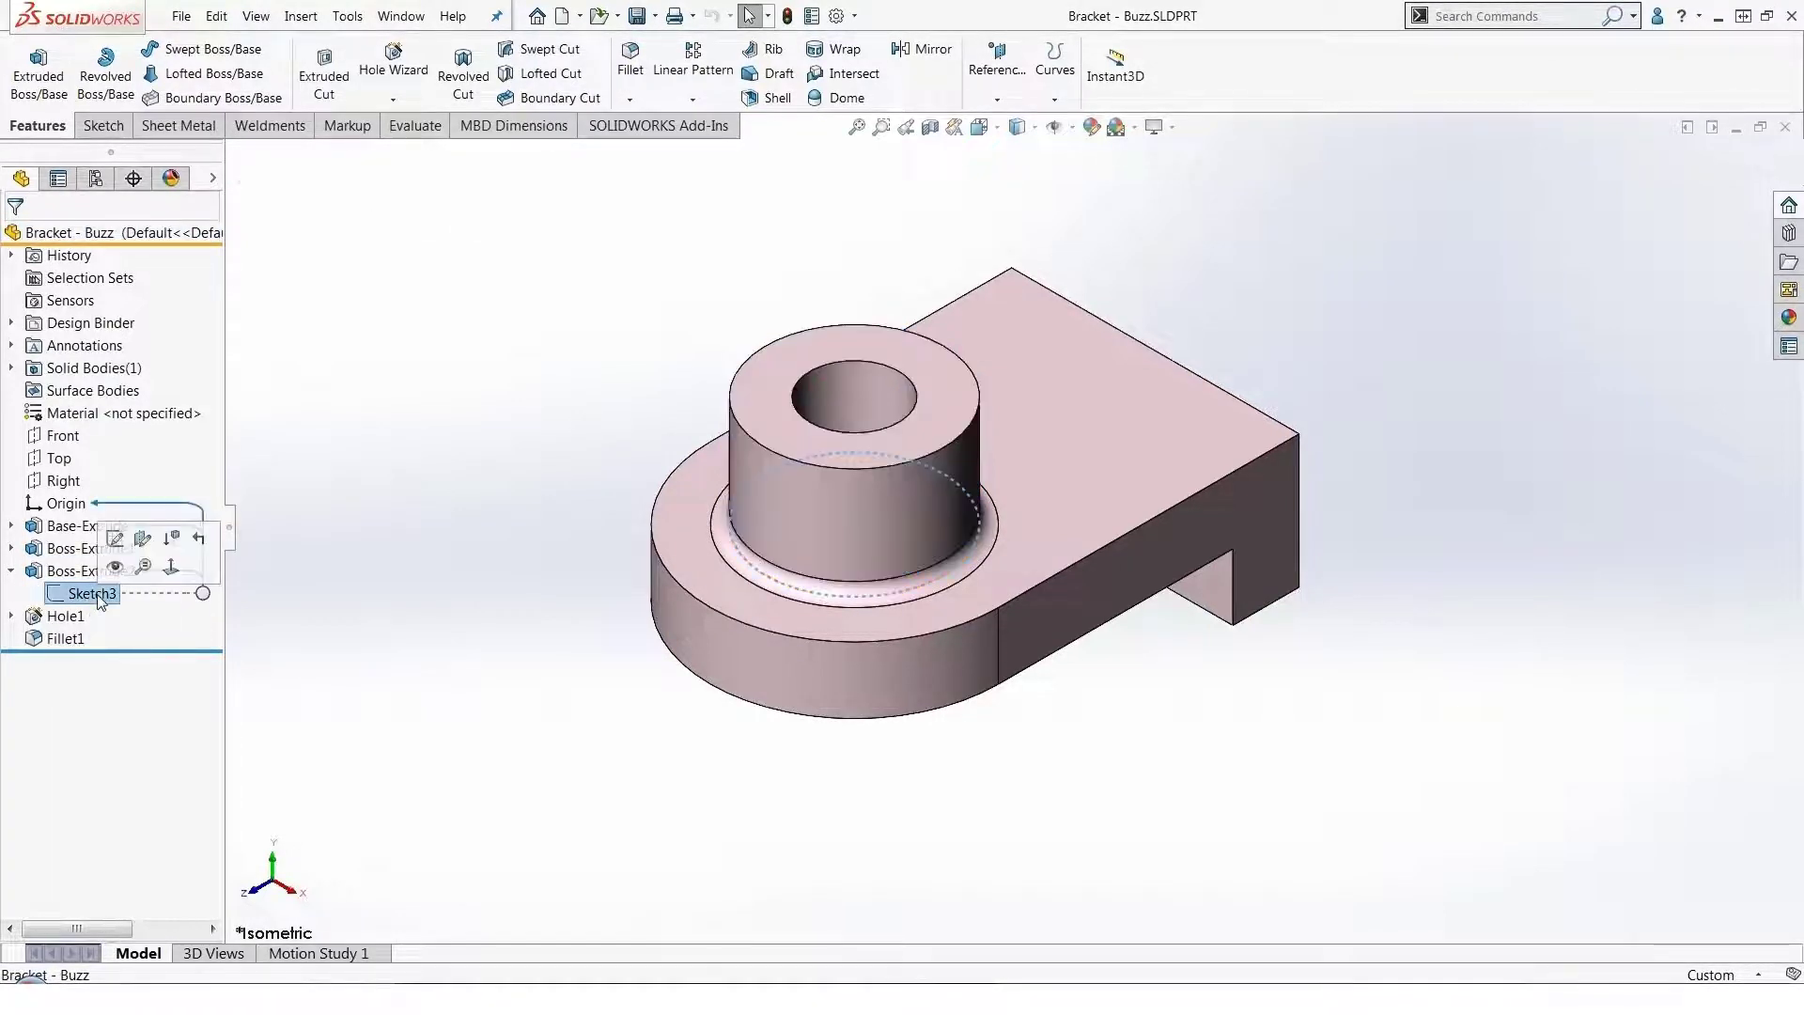
click(114, 539)
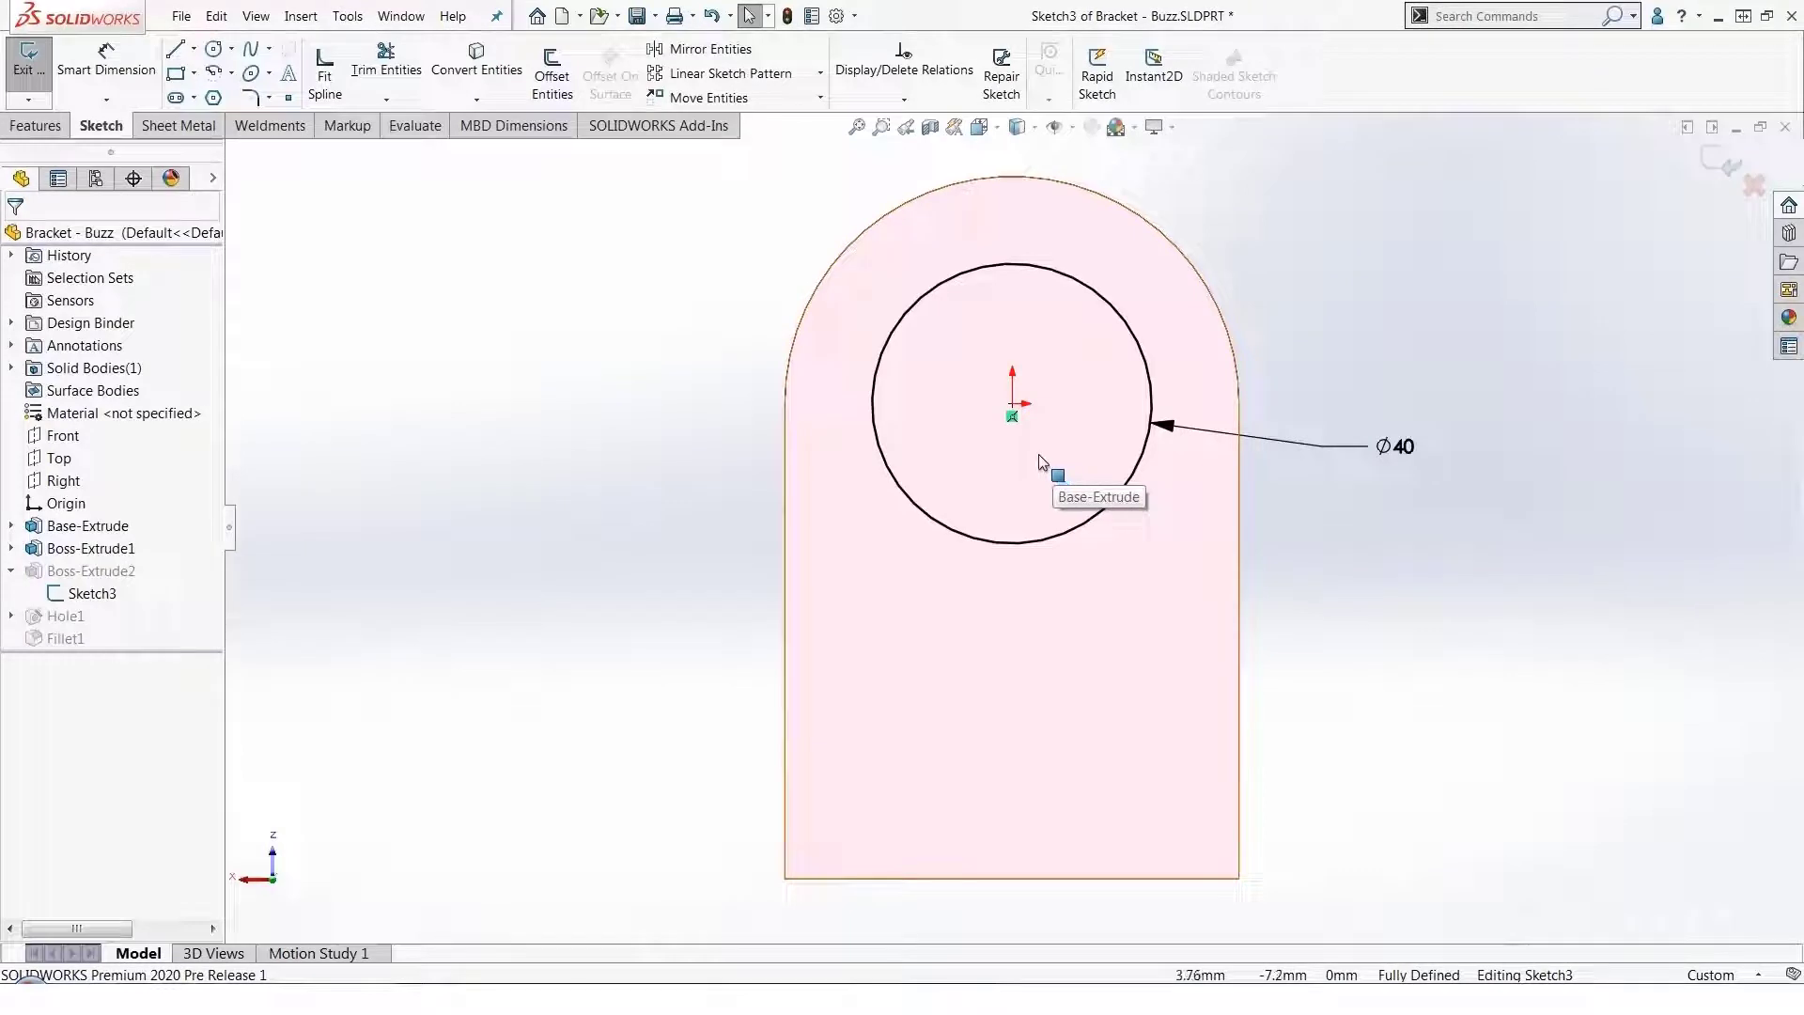
click(1752, 187)
click(1010, 528)
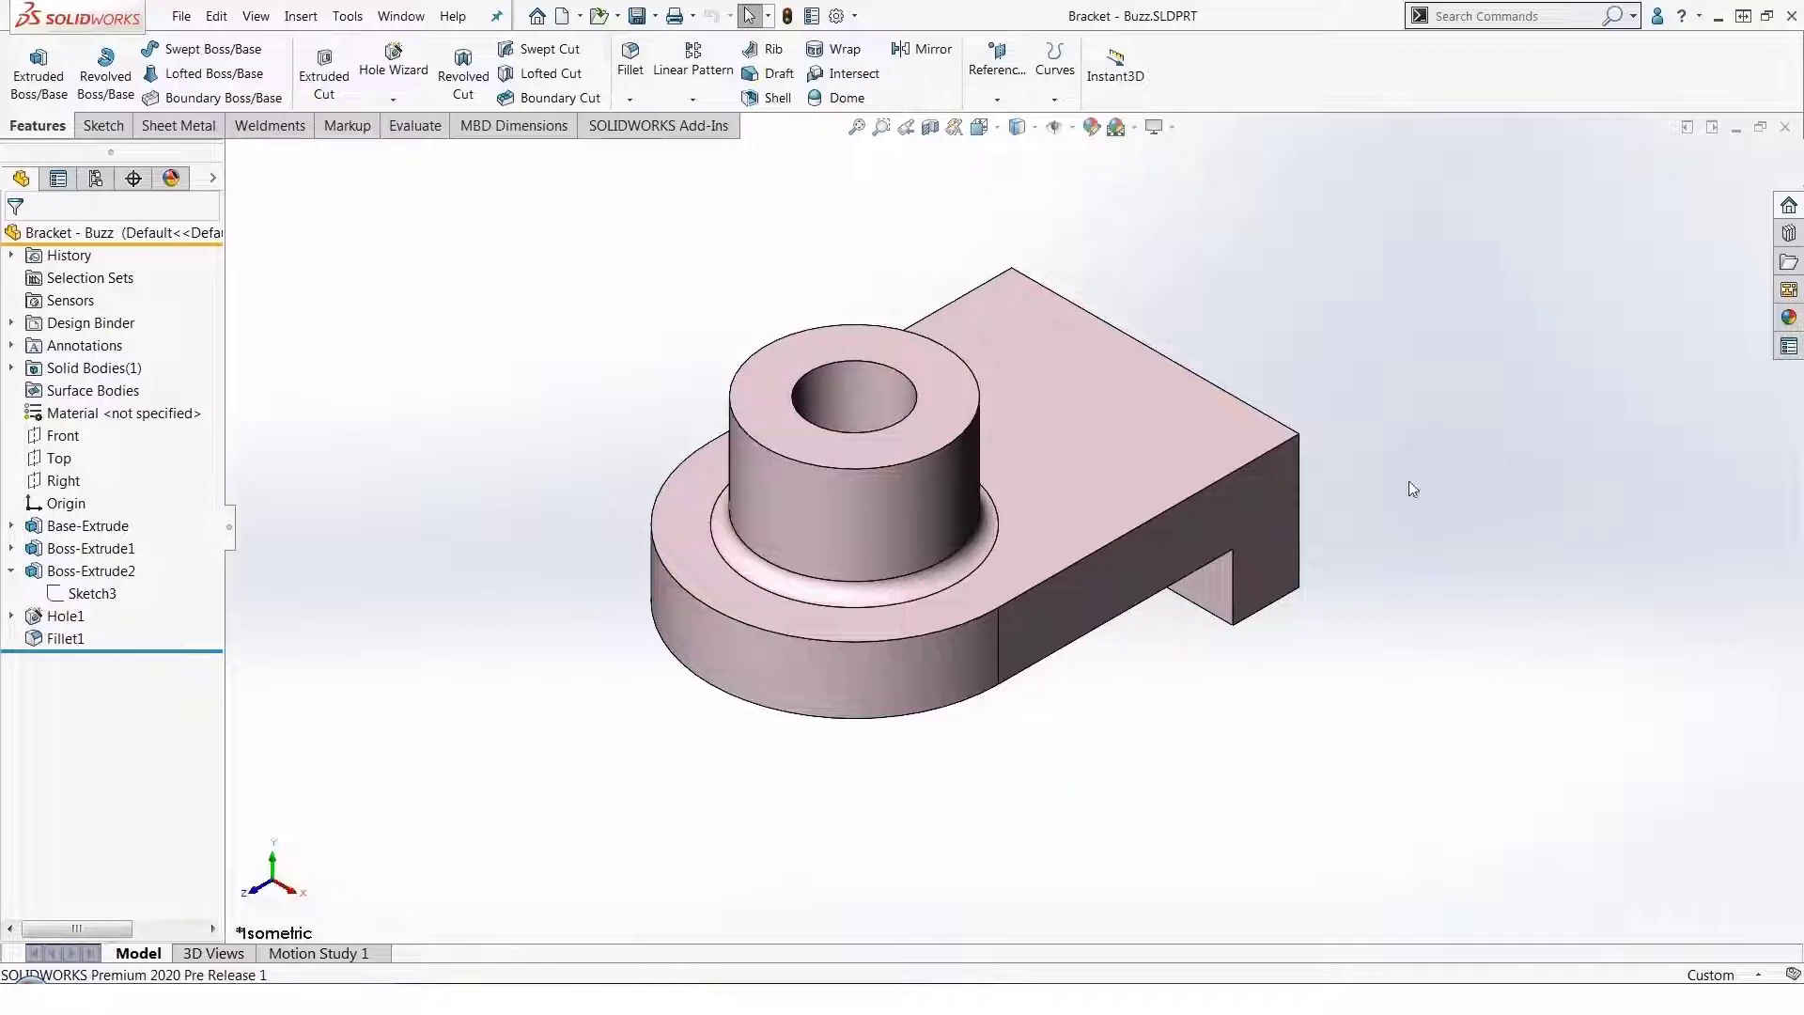
Paste the copied boss onto the base's underside face, deleting its external relations
middle_drag(1385, 813, 1272, 657)
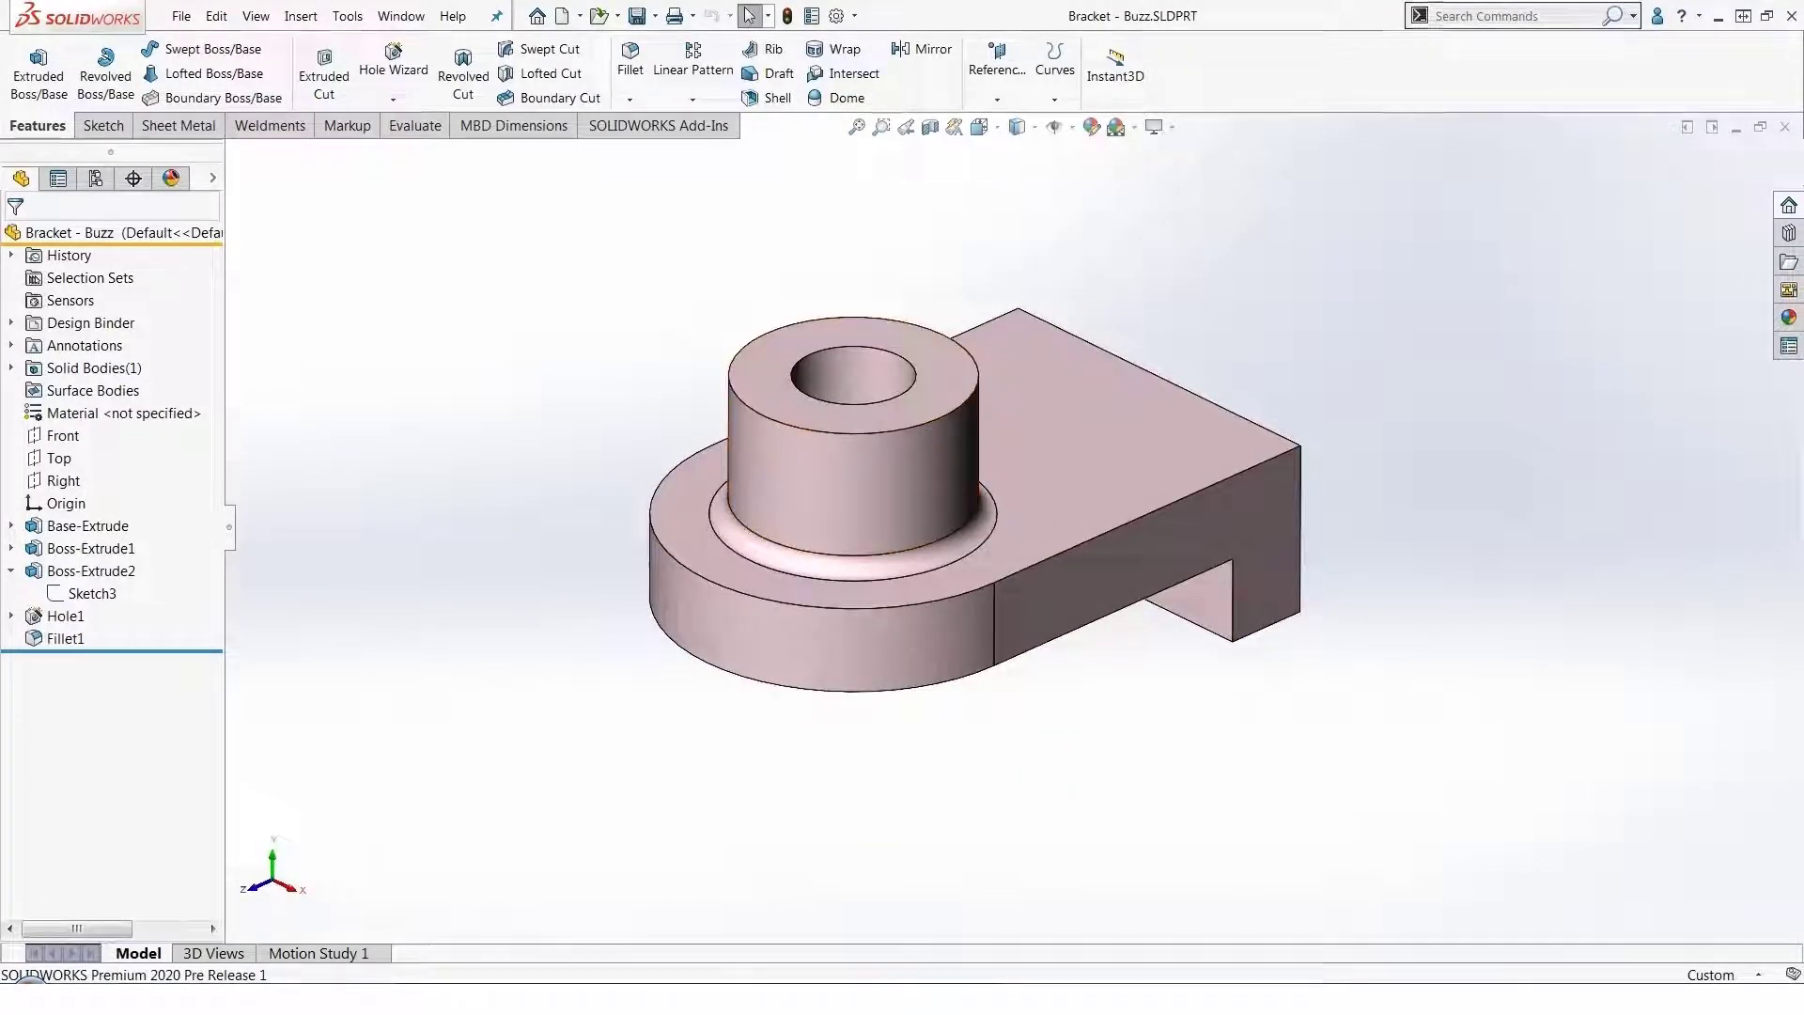
middle_drag(1454, 664, 1453, 423)
middle_drag(1462, 693, 1408, 850)
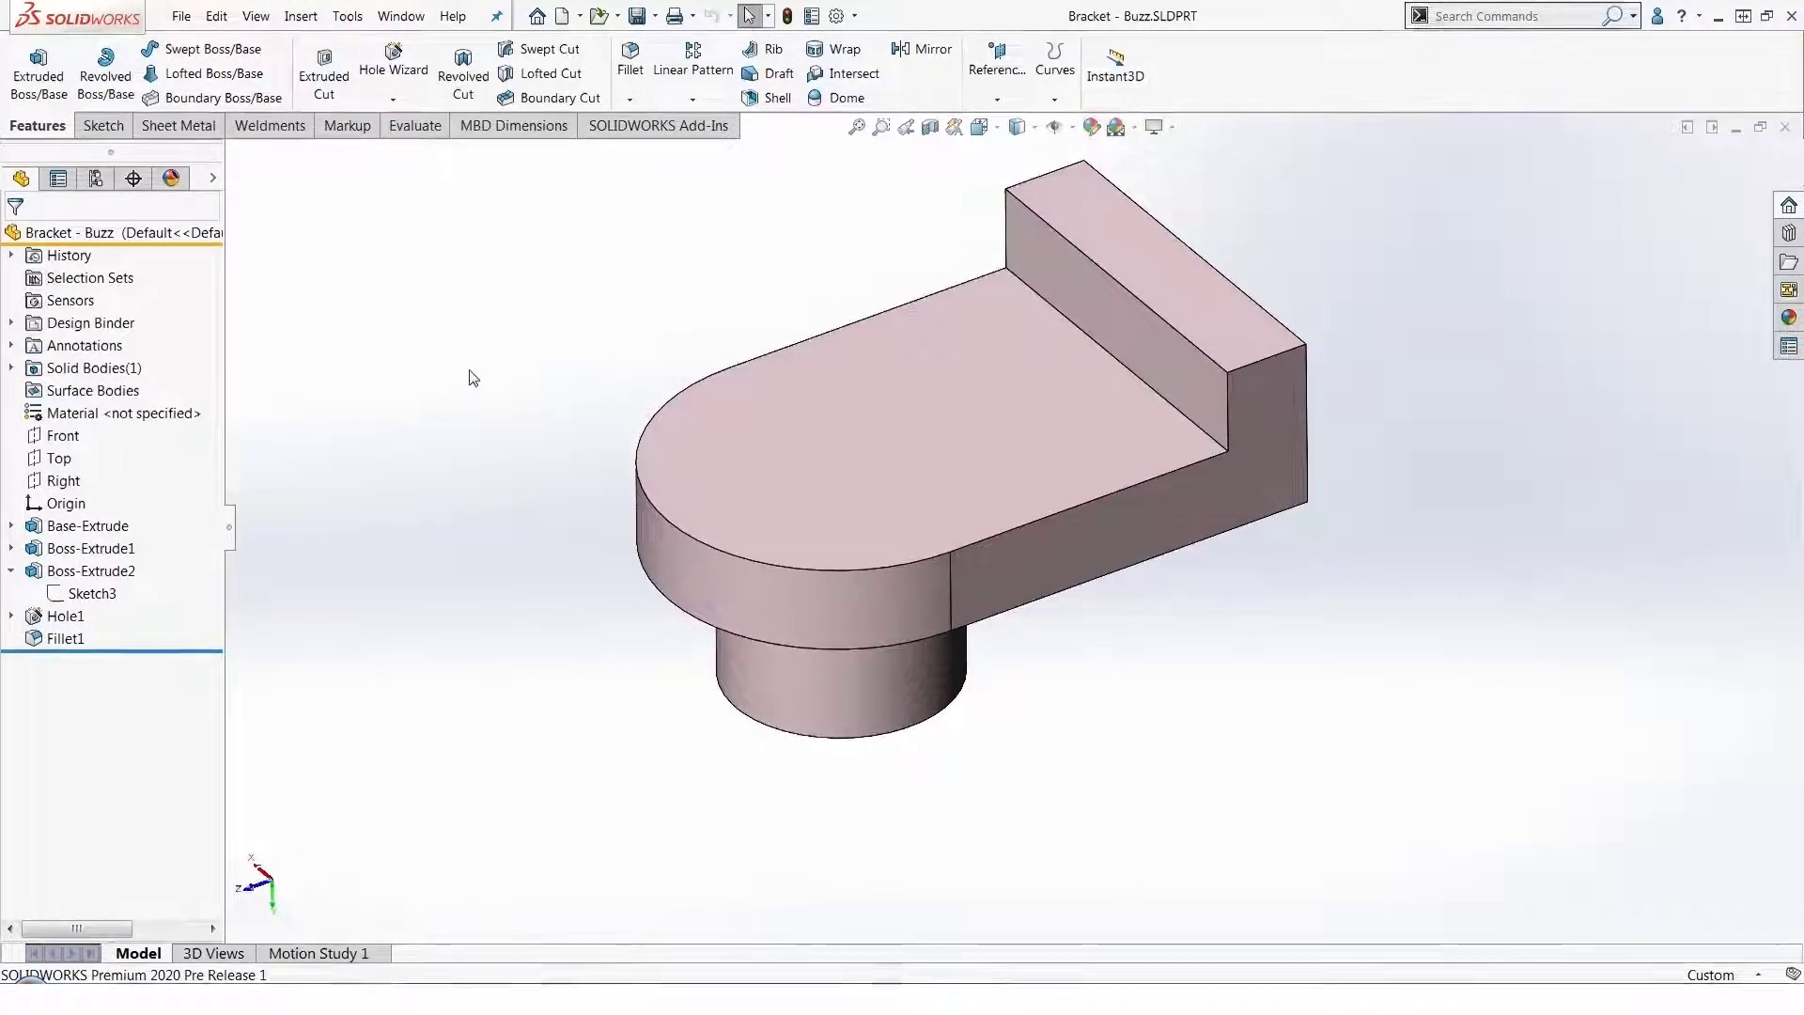
click(780, 454)
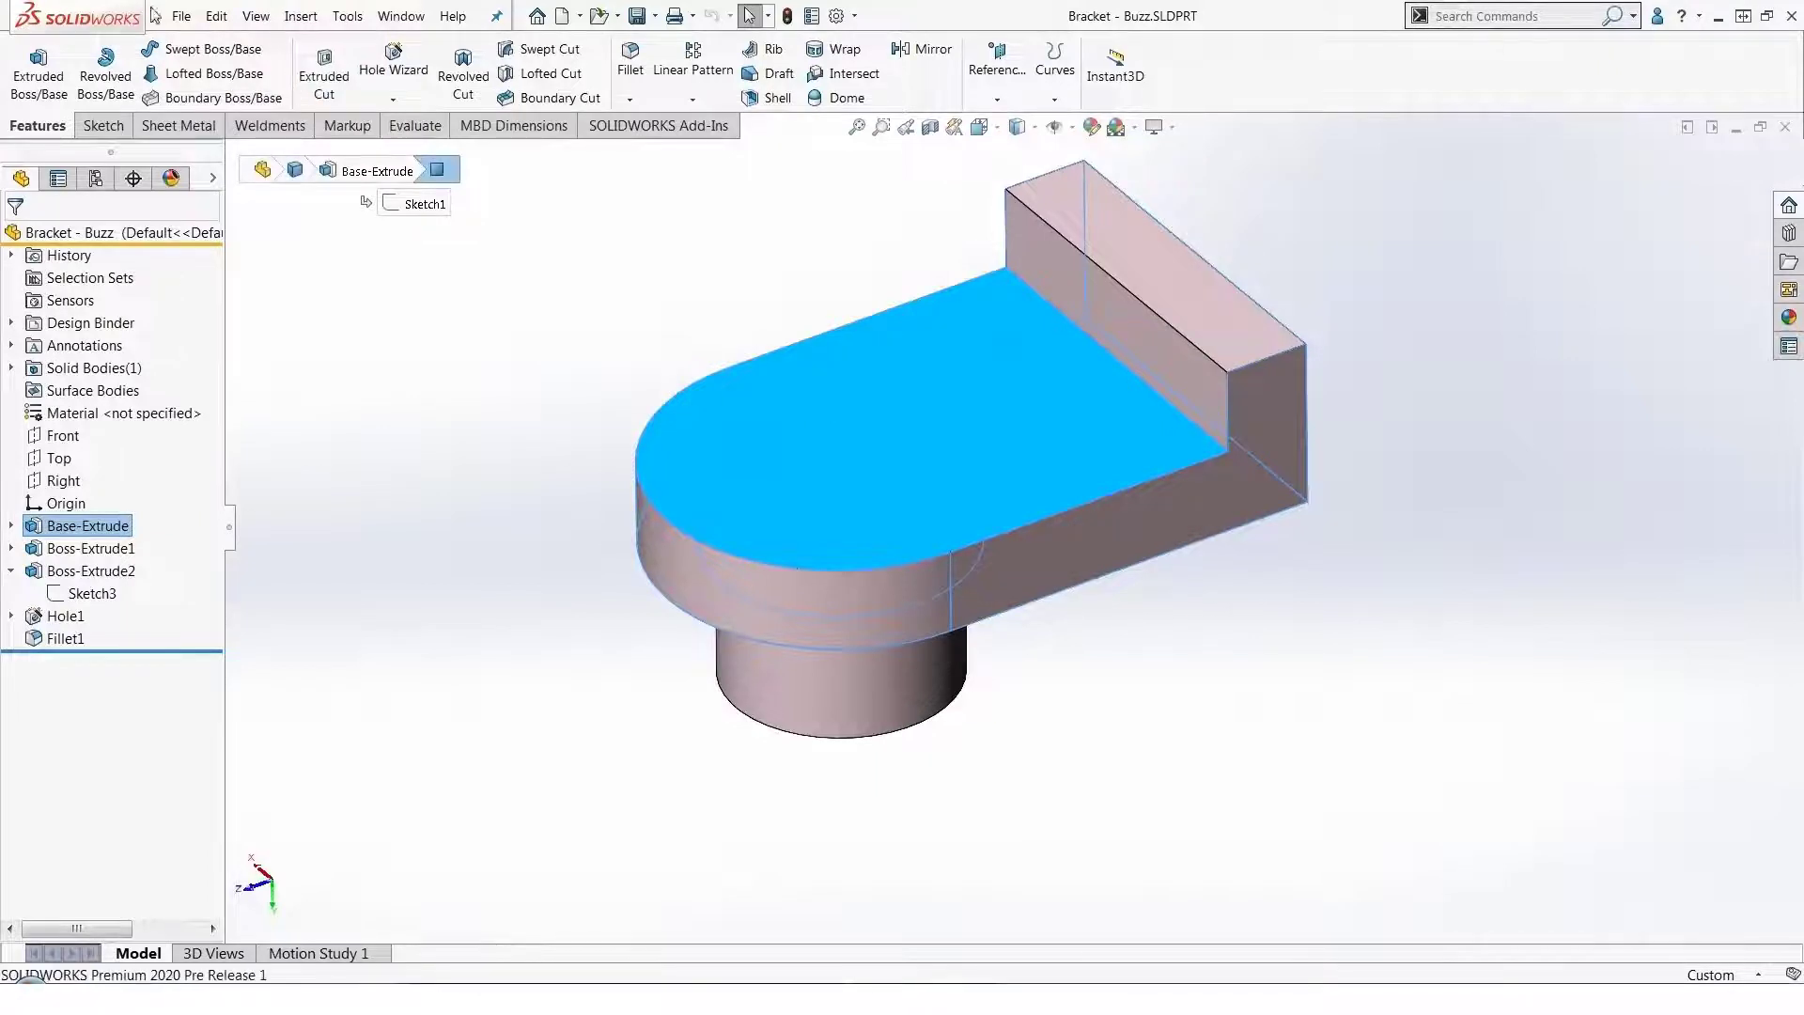
click(217, 17)
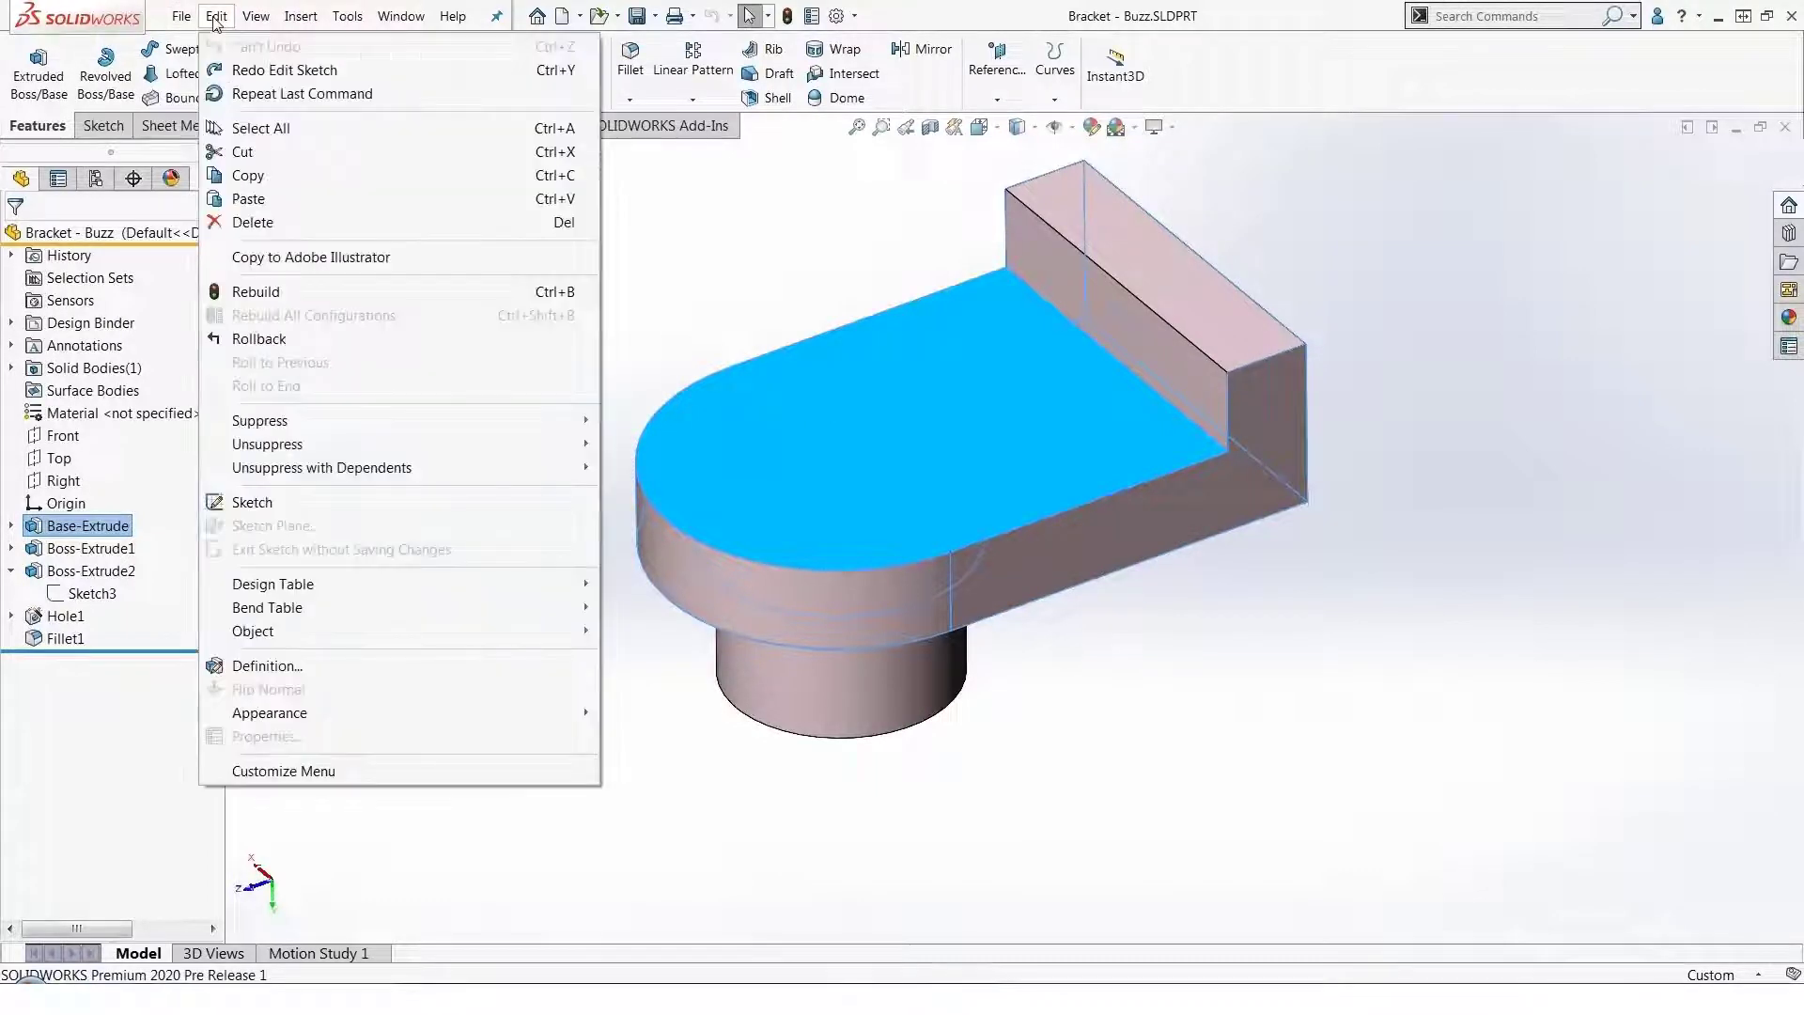
click(251, 199)
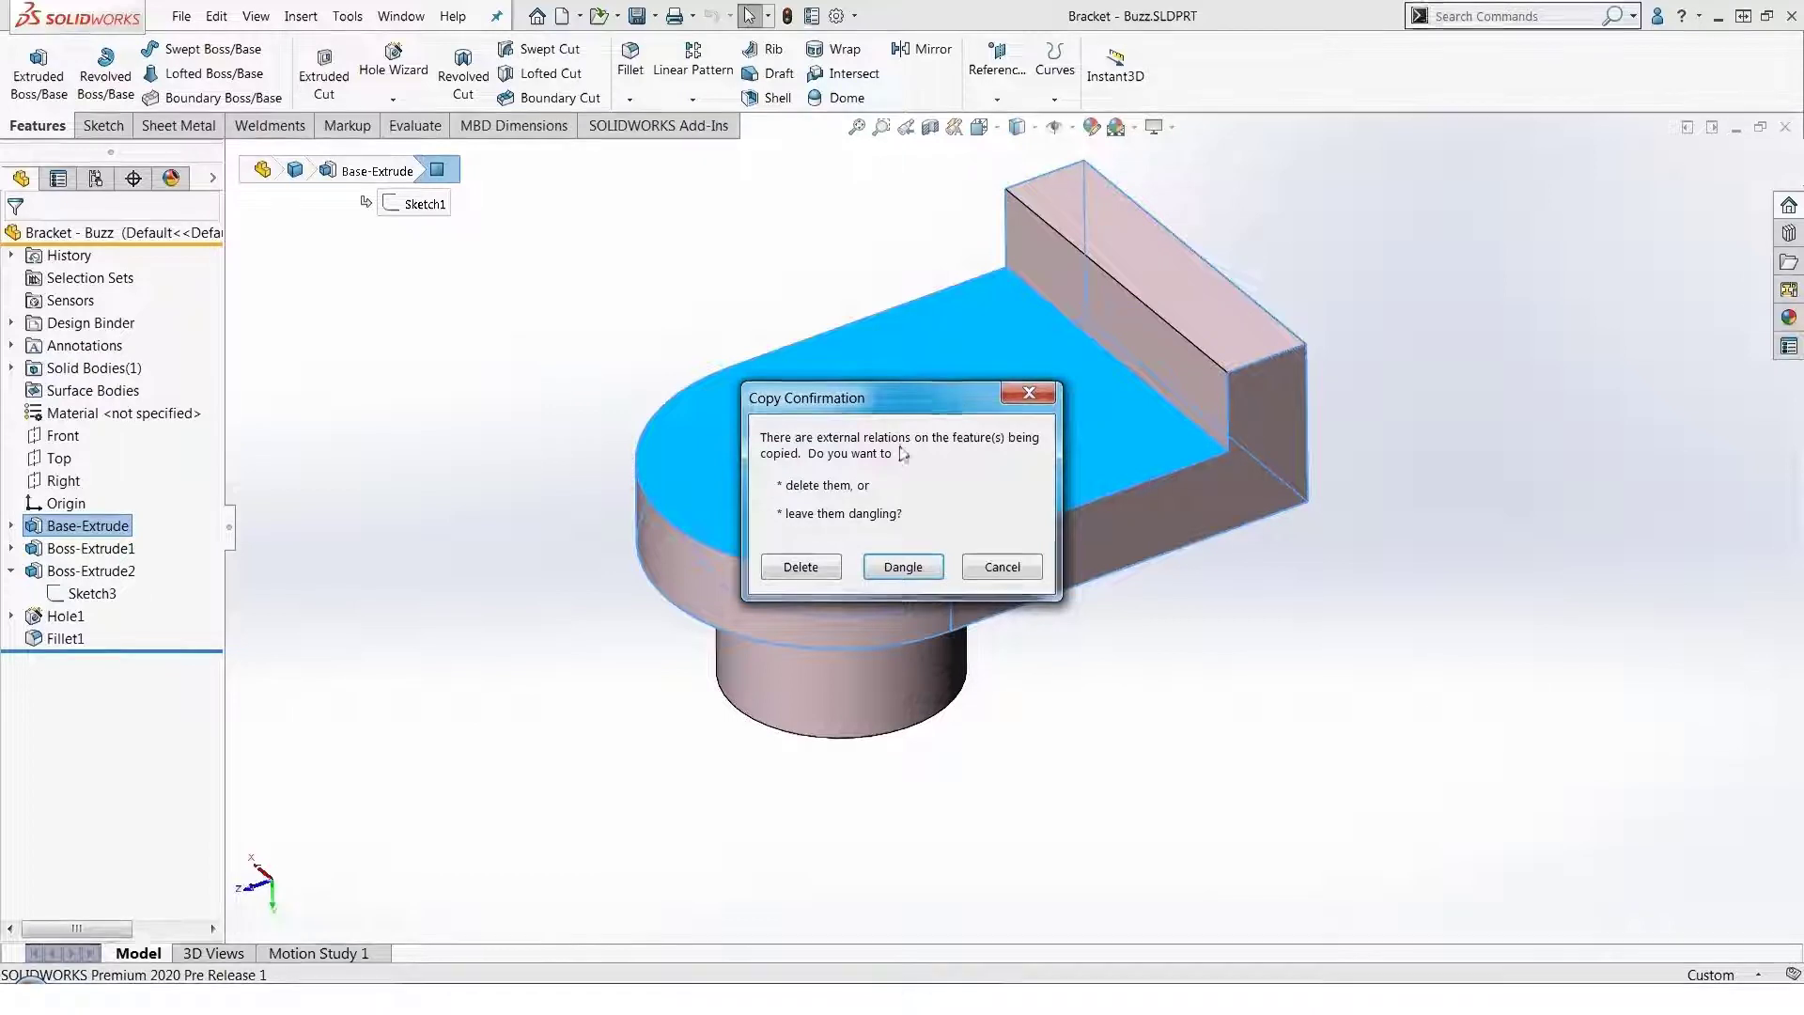
click(804, 568)
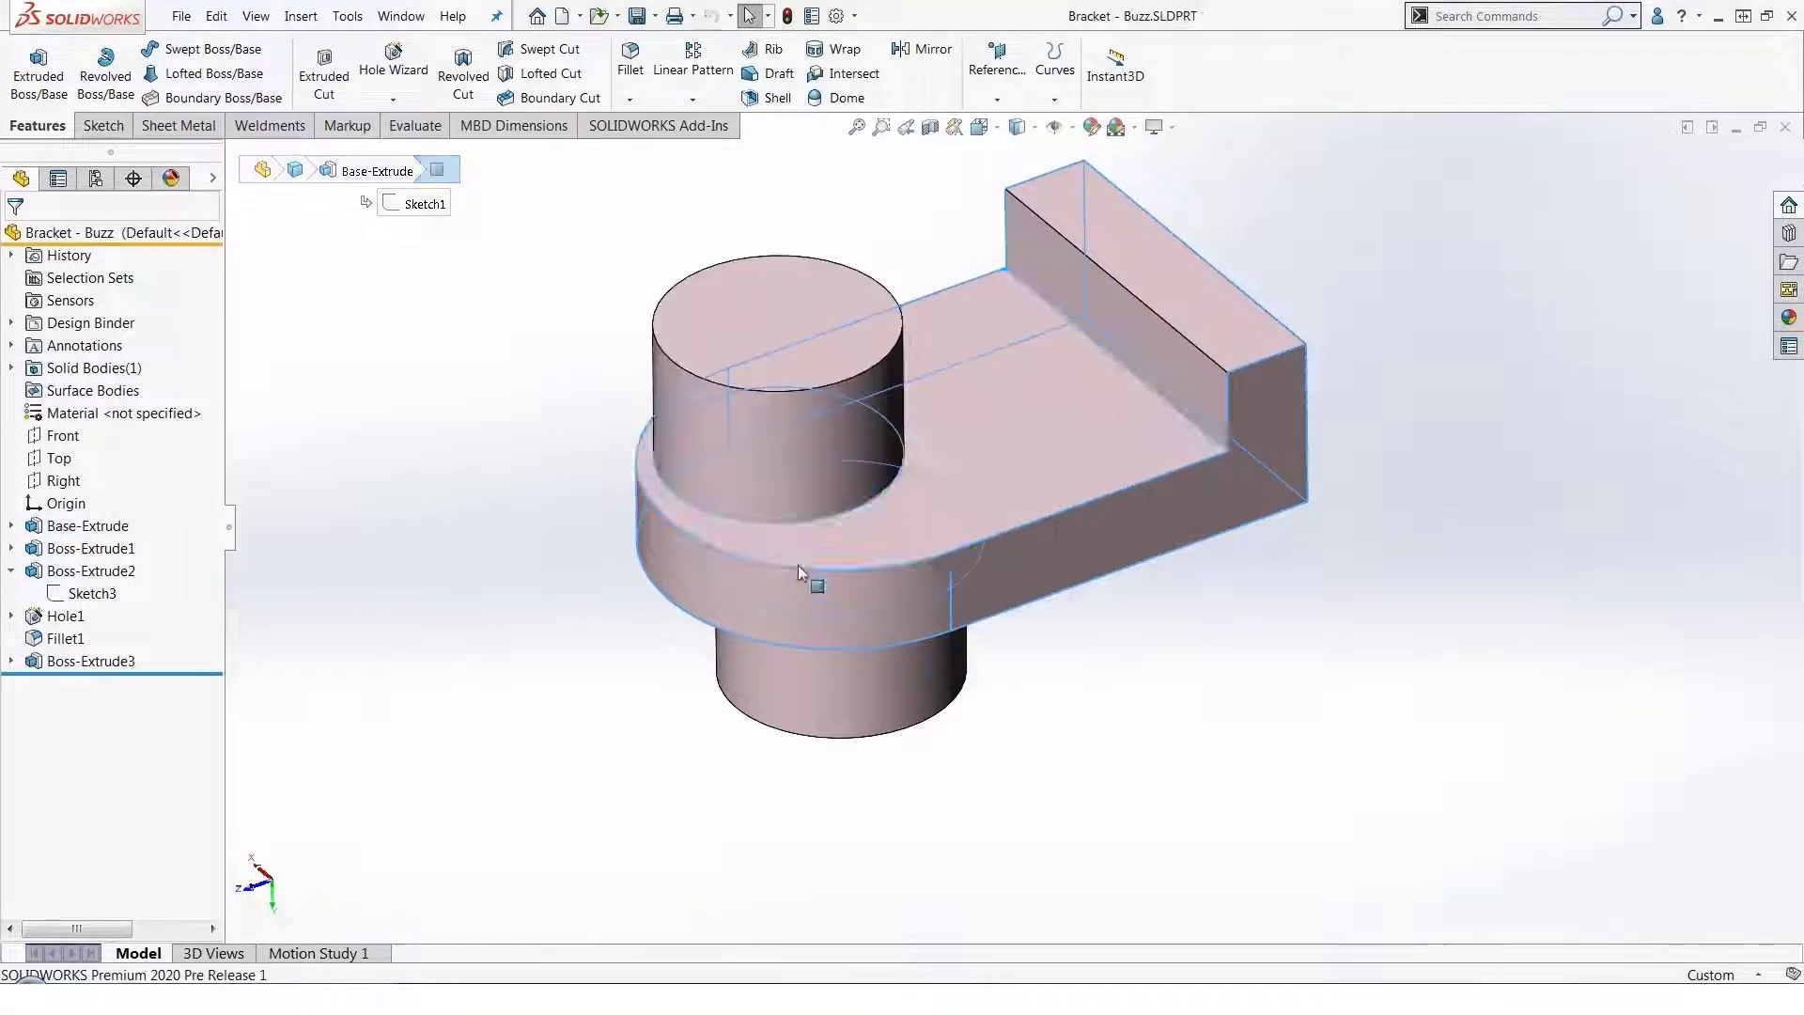
Move the centre of Boss-Extrude3's Sketch6 circle onto the origin and rebuild the part
click(365, 577)
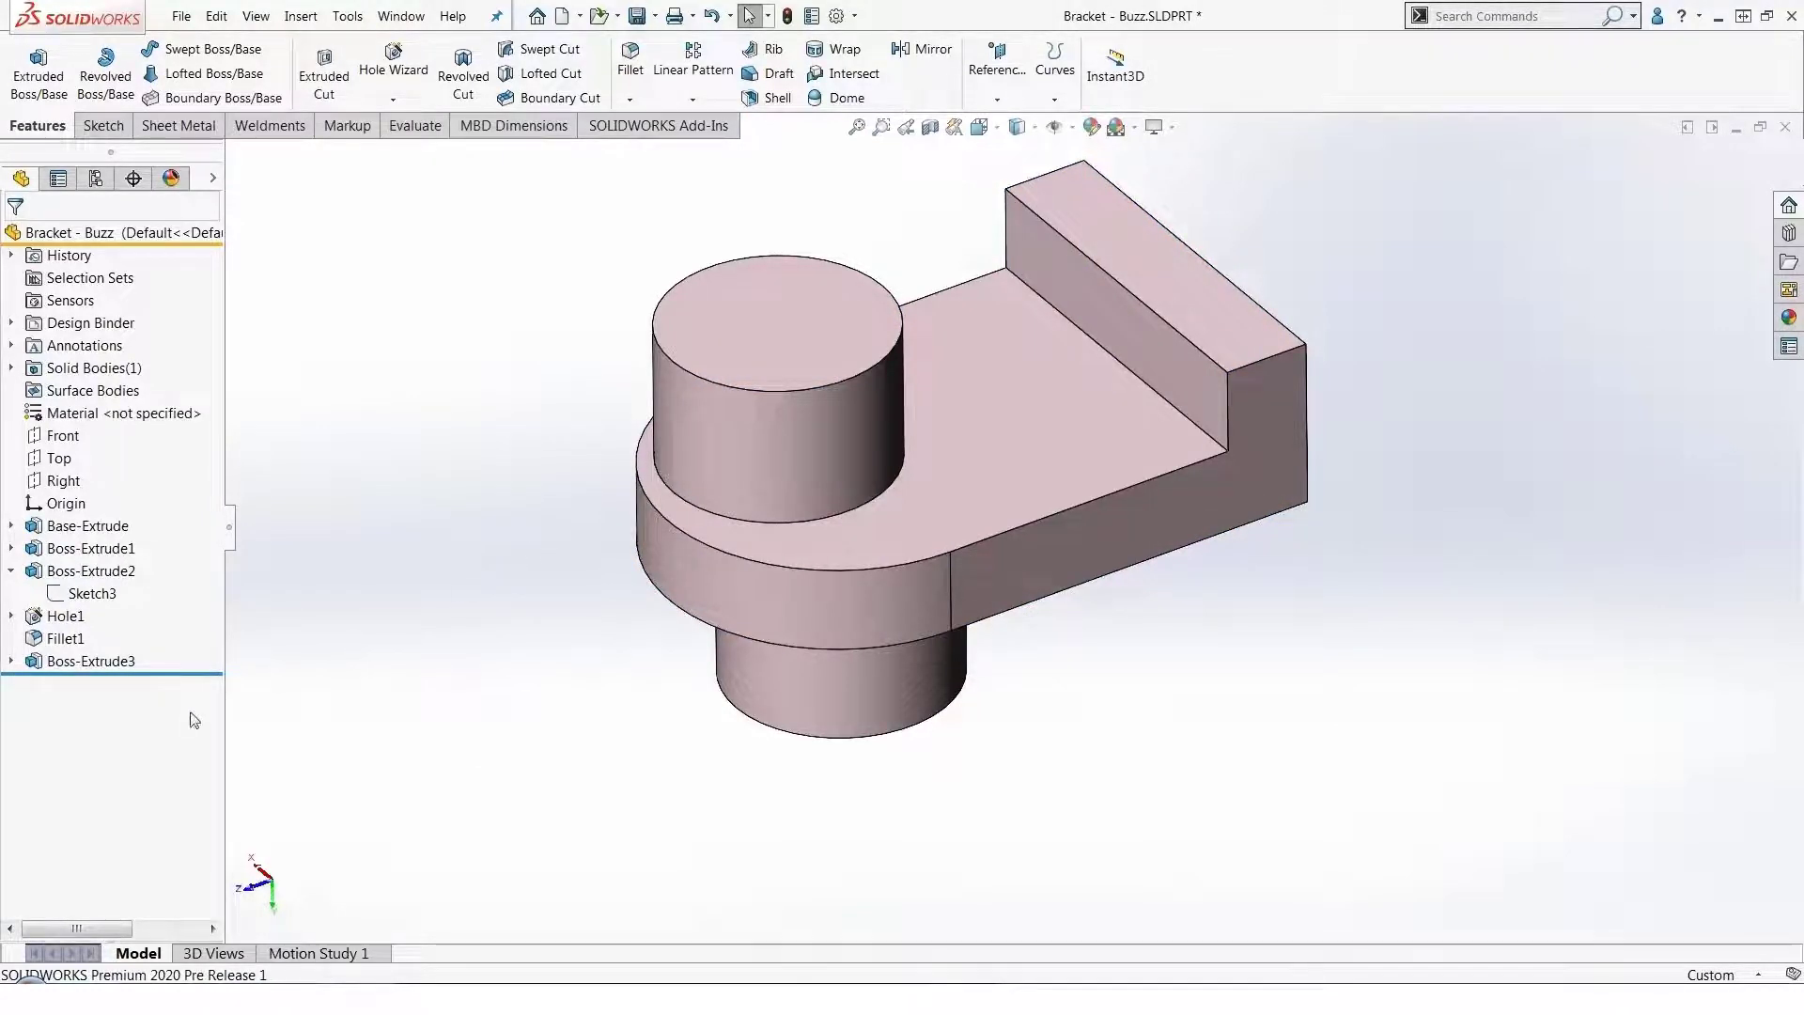
click(11, 662)
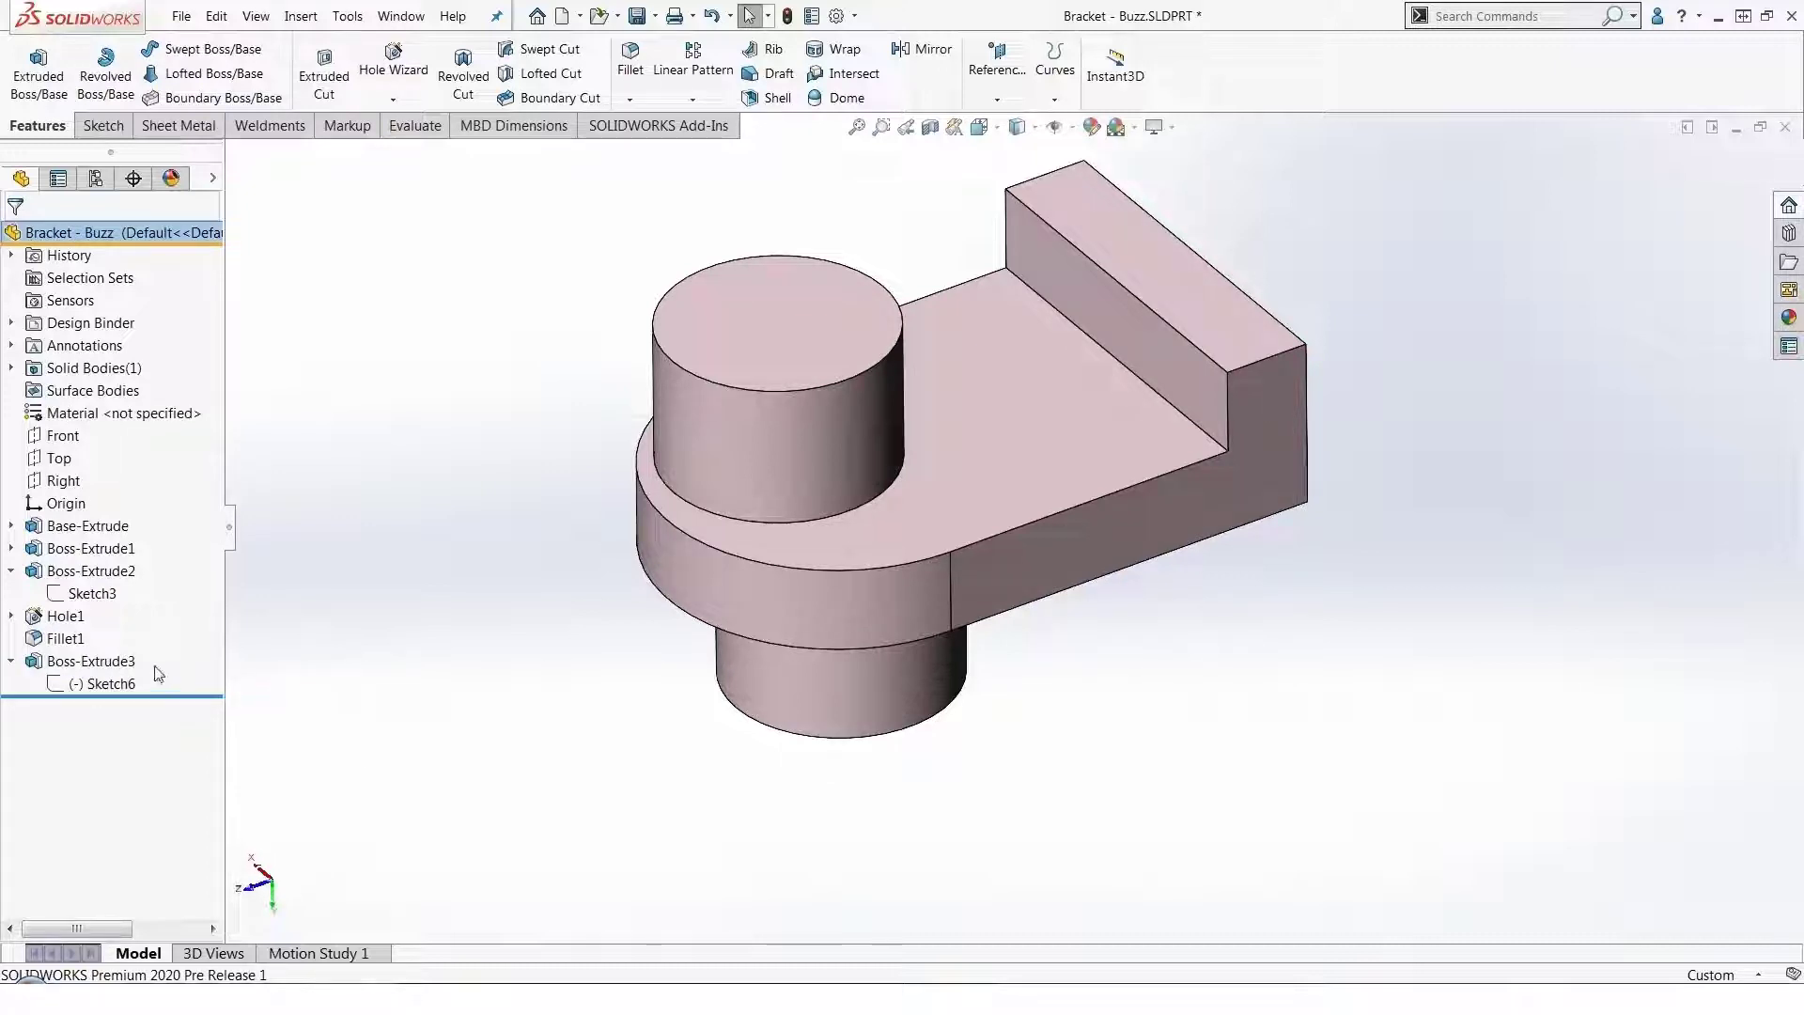
click(122, 661)
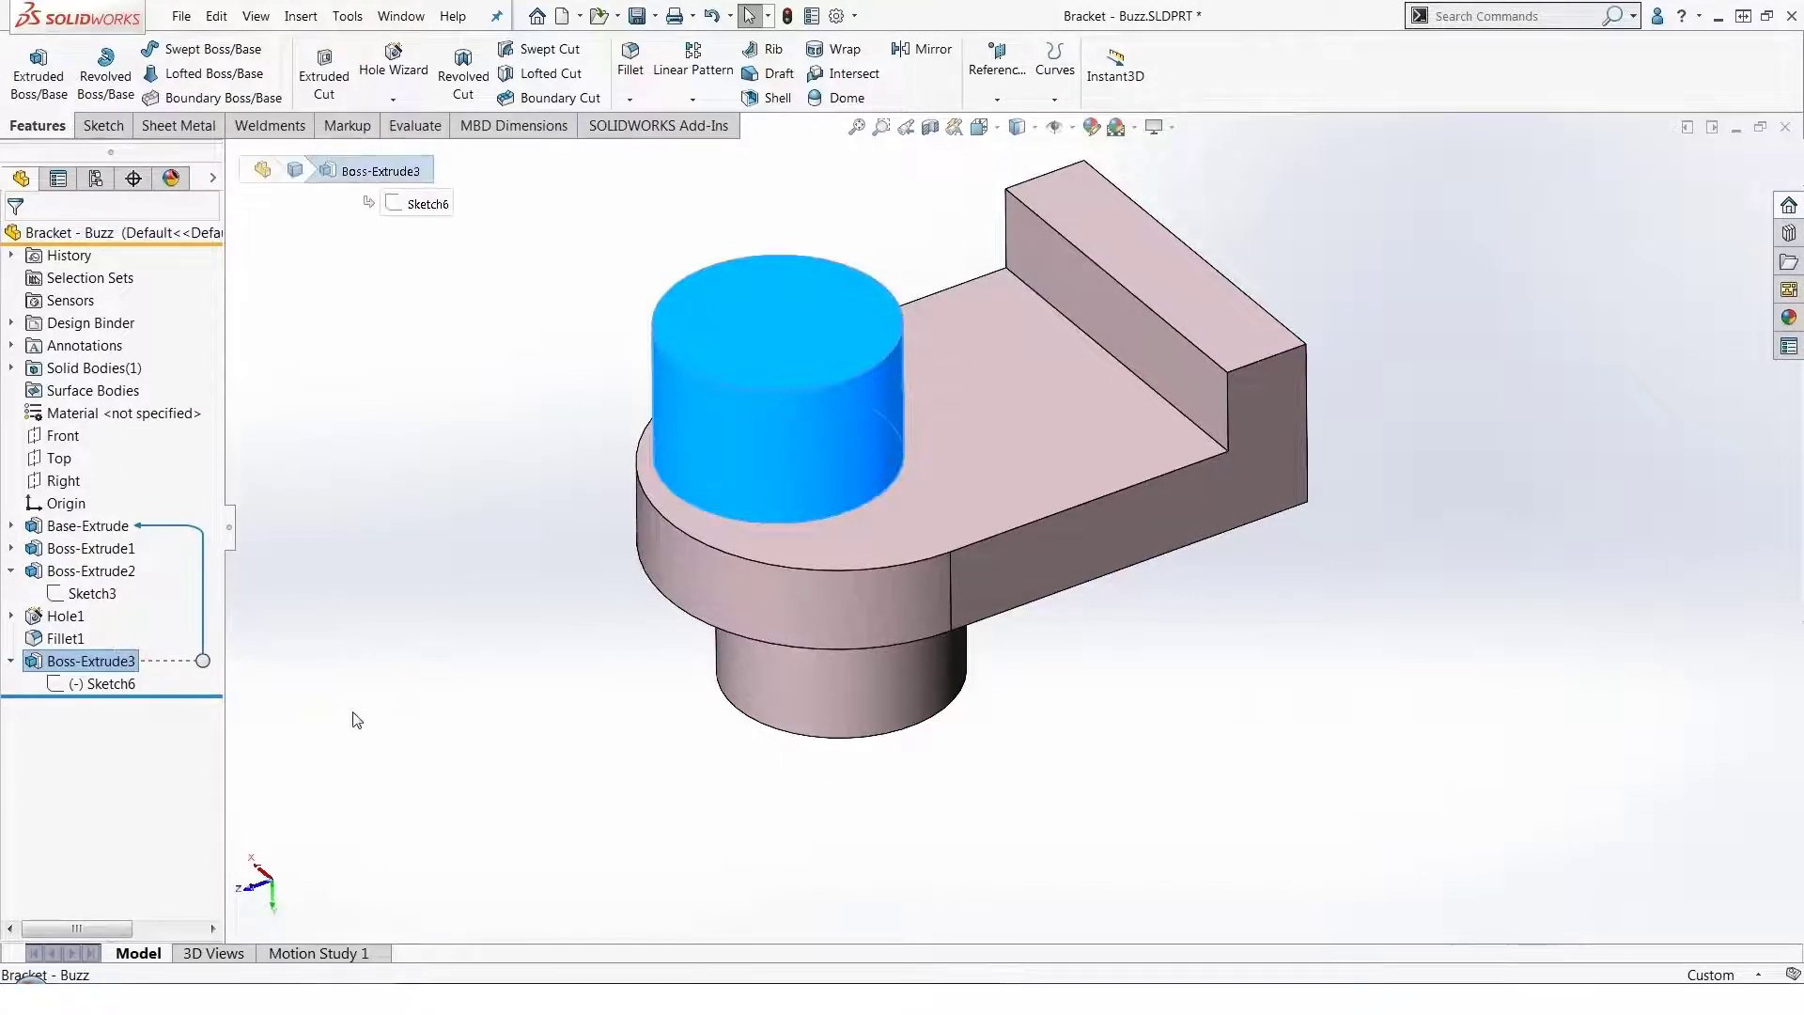
click(357, 720)
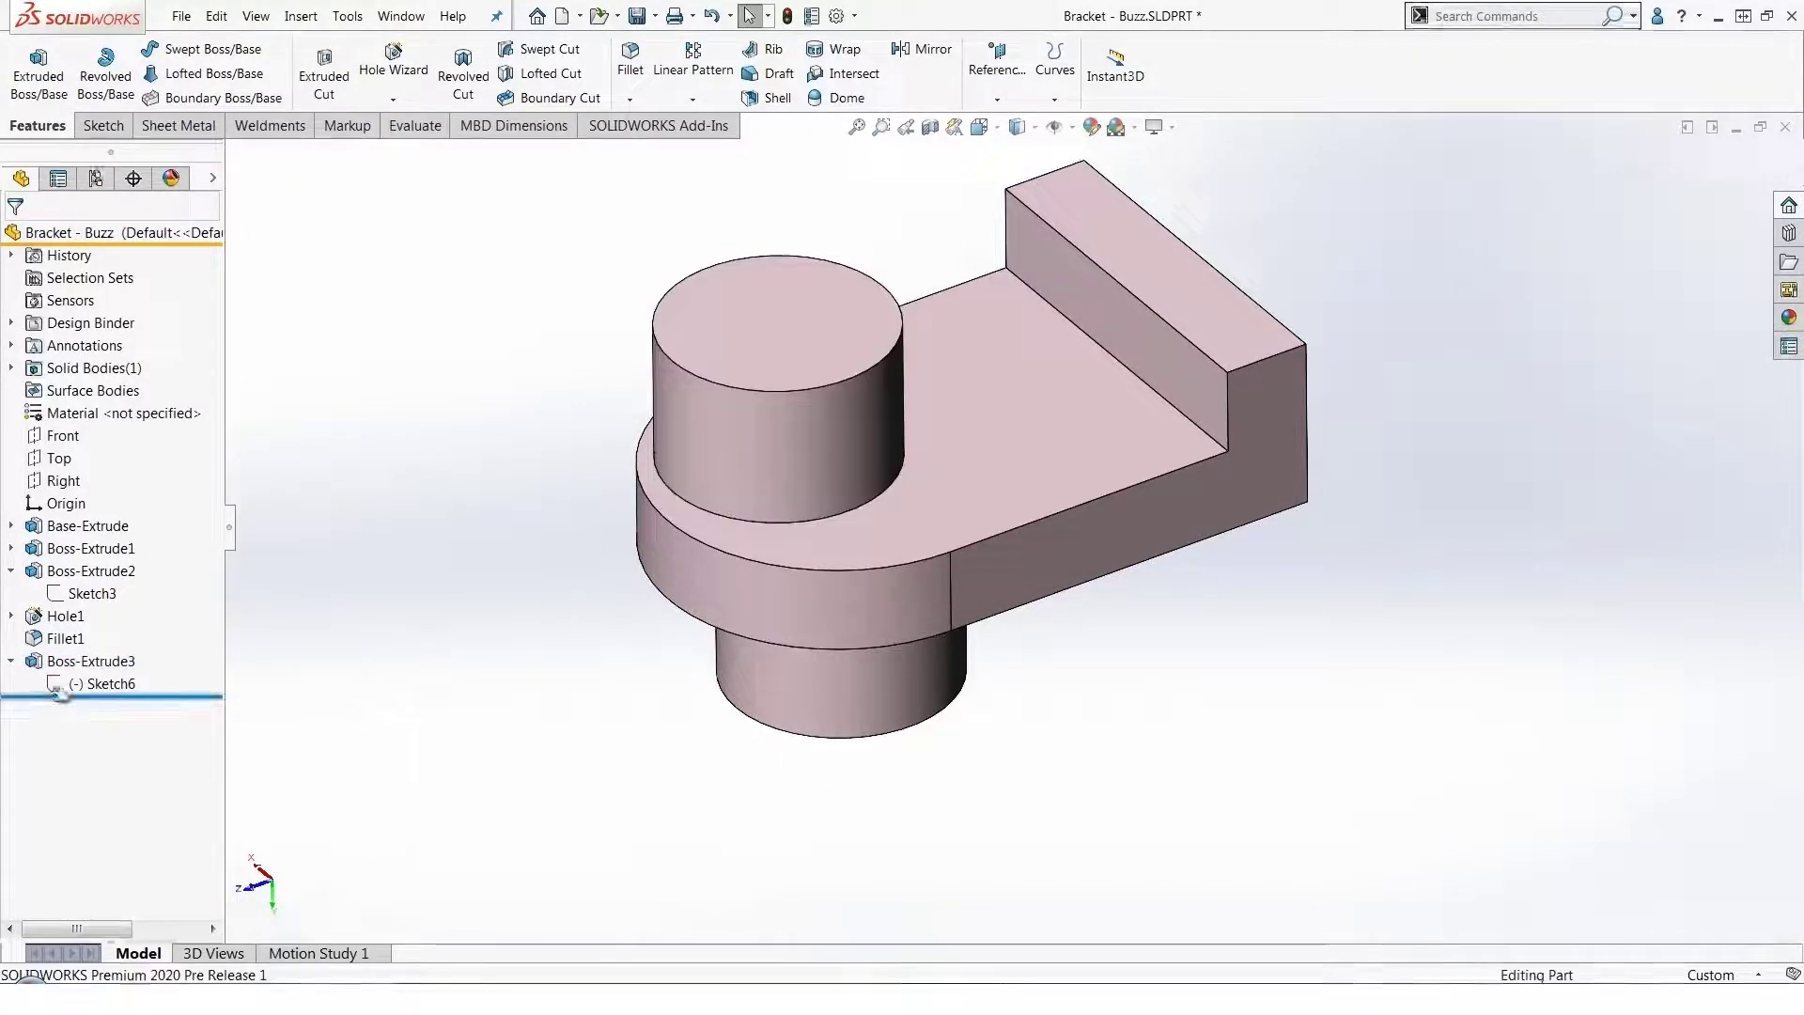
click(126, 685)
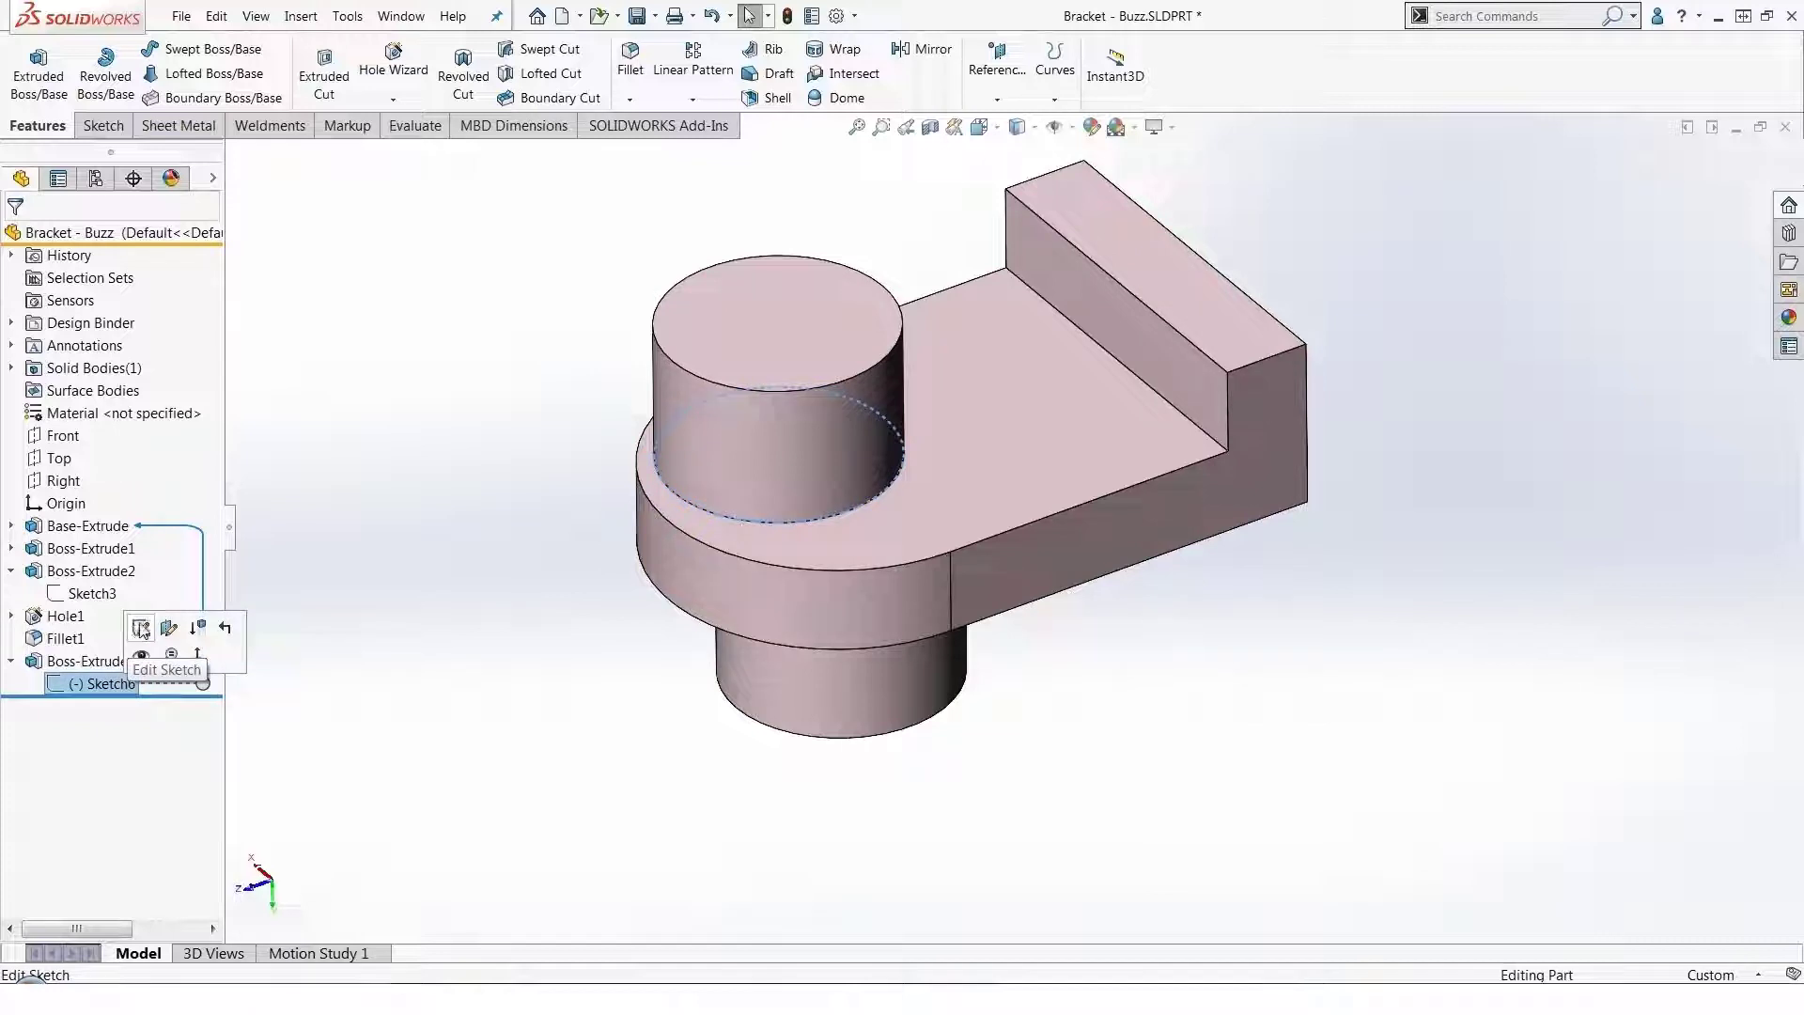
click(141, 629)
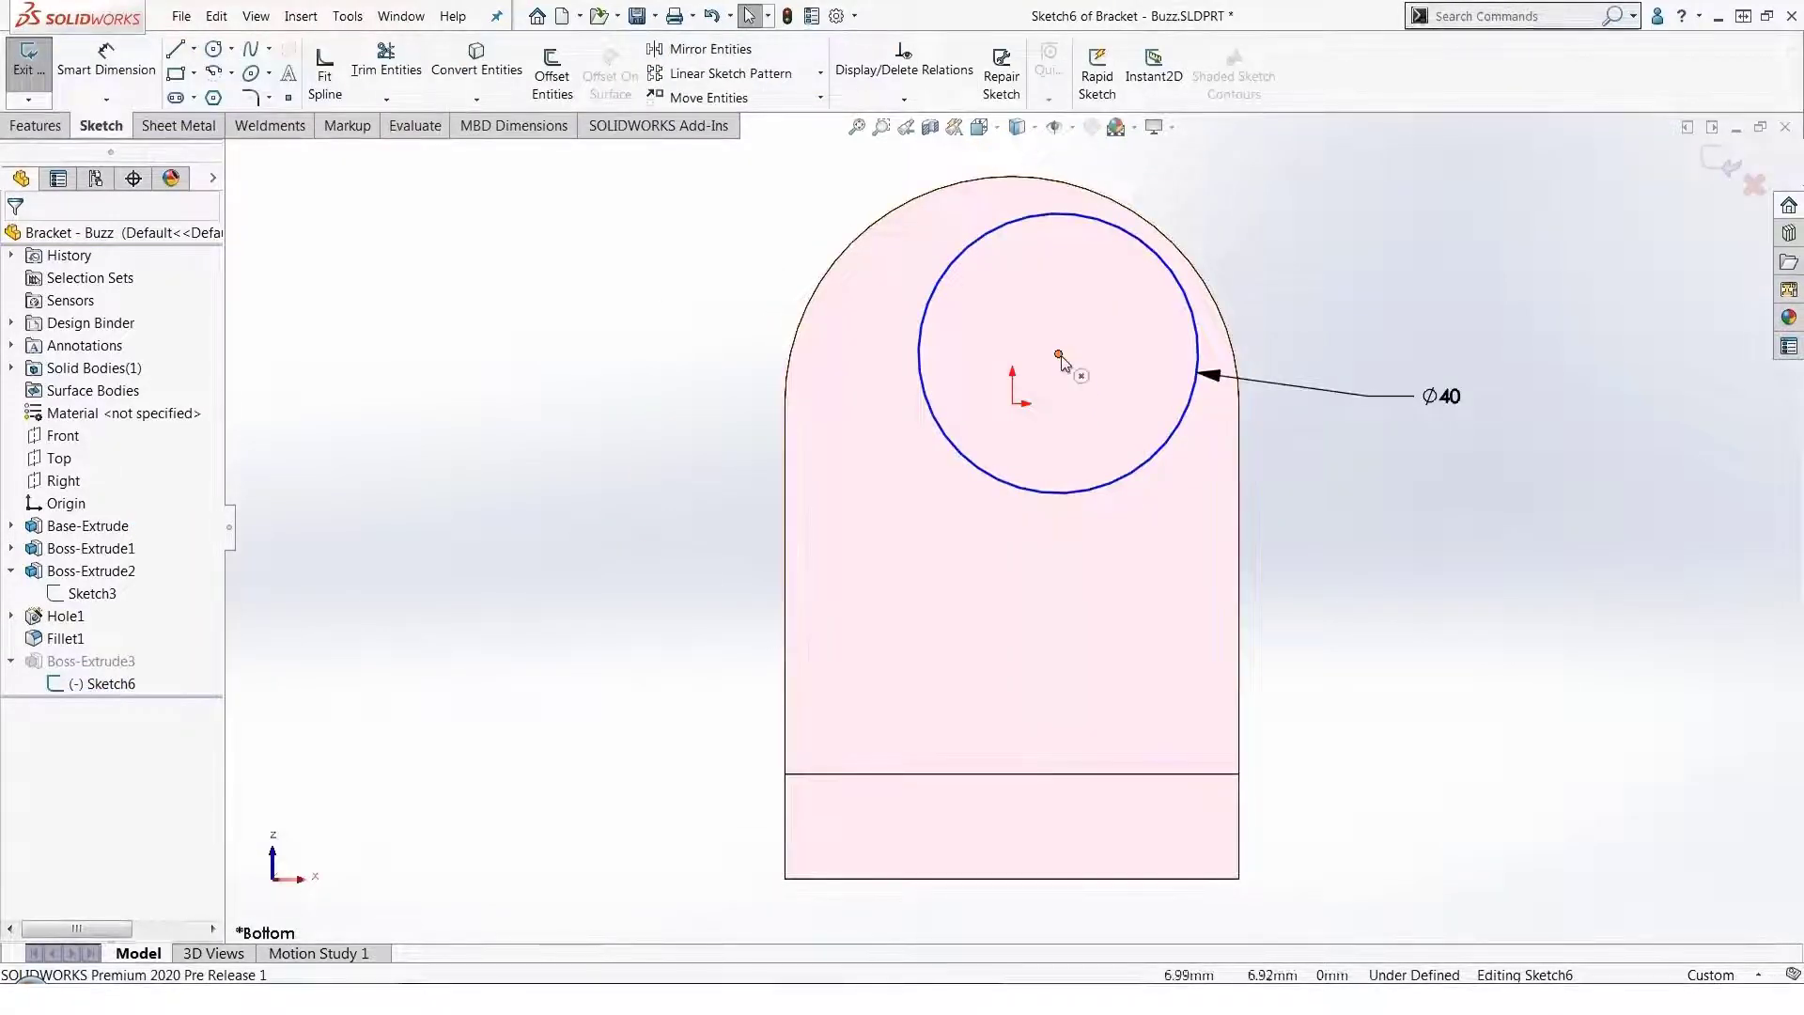
mouse_move(1058, 355)
mouse_down()
mouse_move(1035, 433)
mouse_move(1013, 404)
mouse_up()
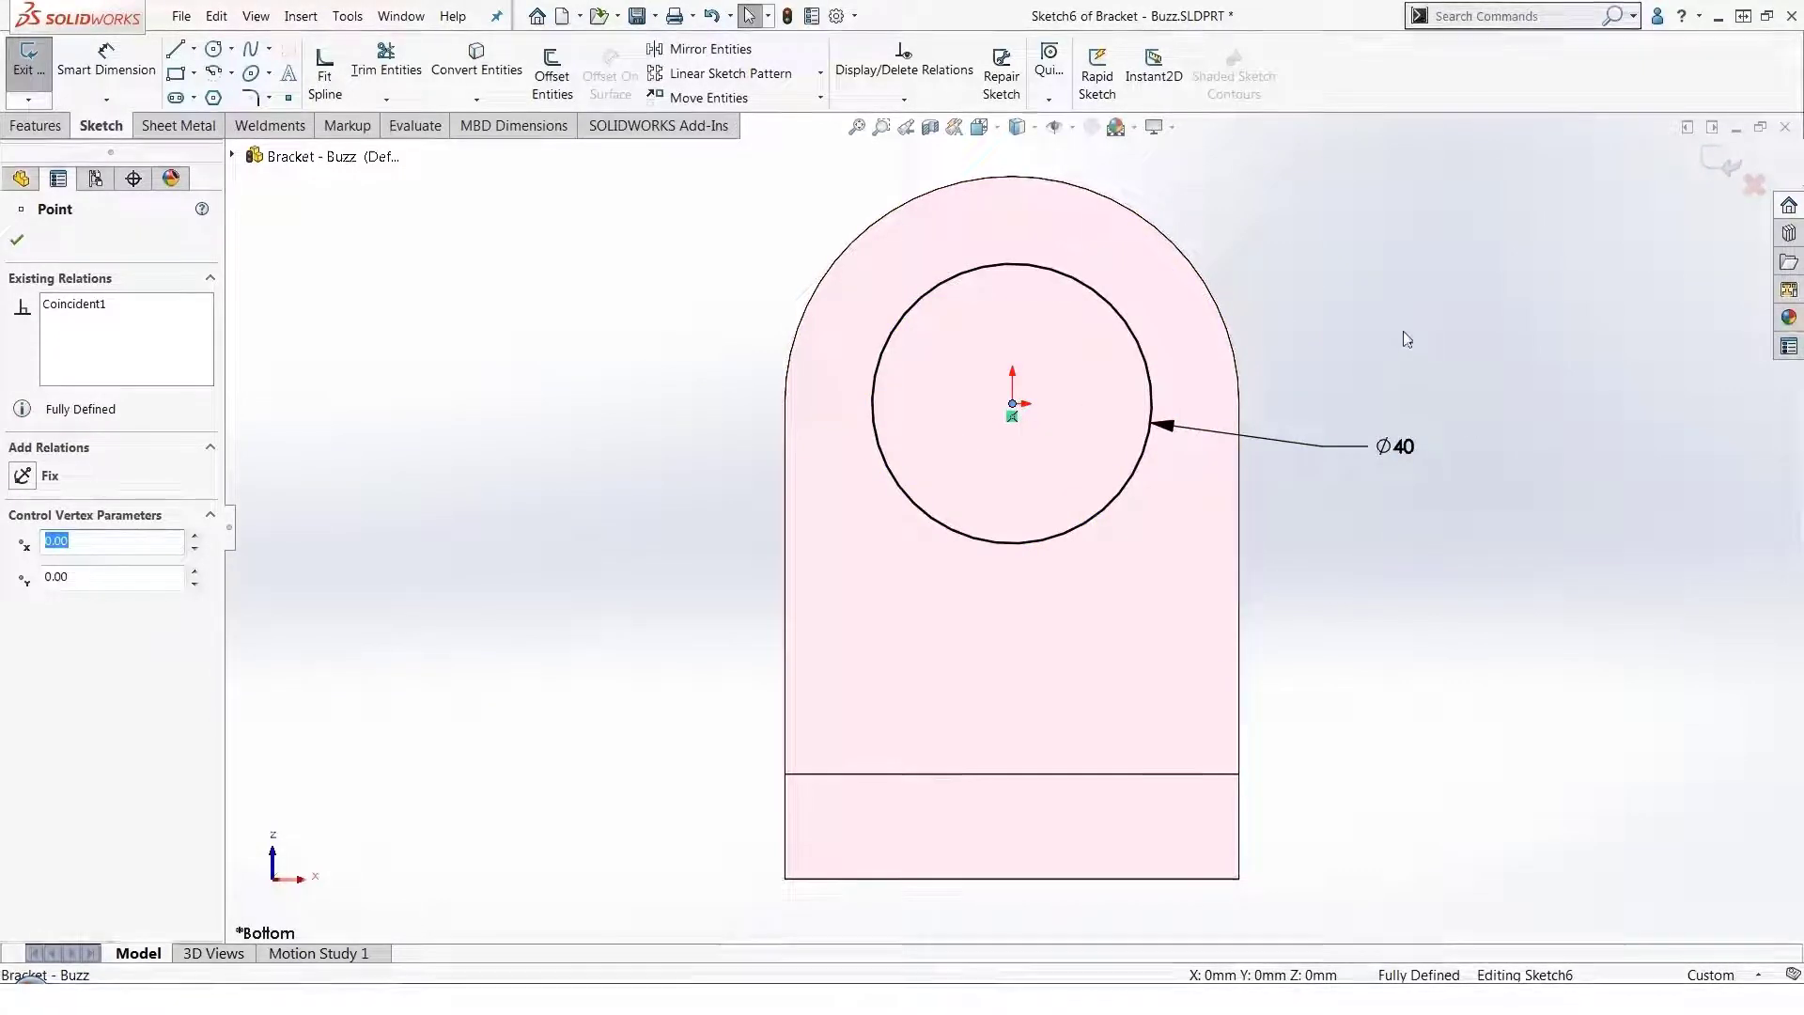
click(1722, 162)
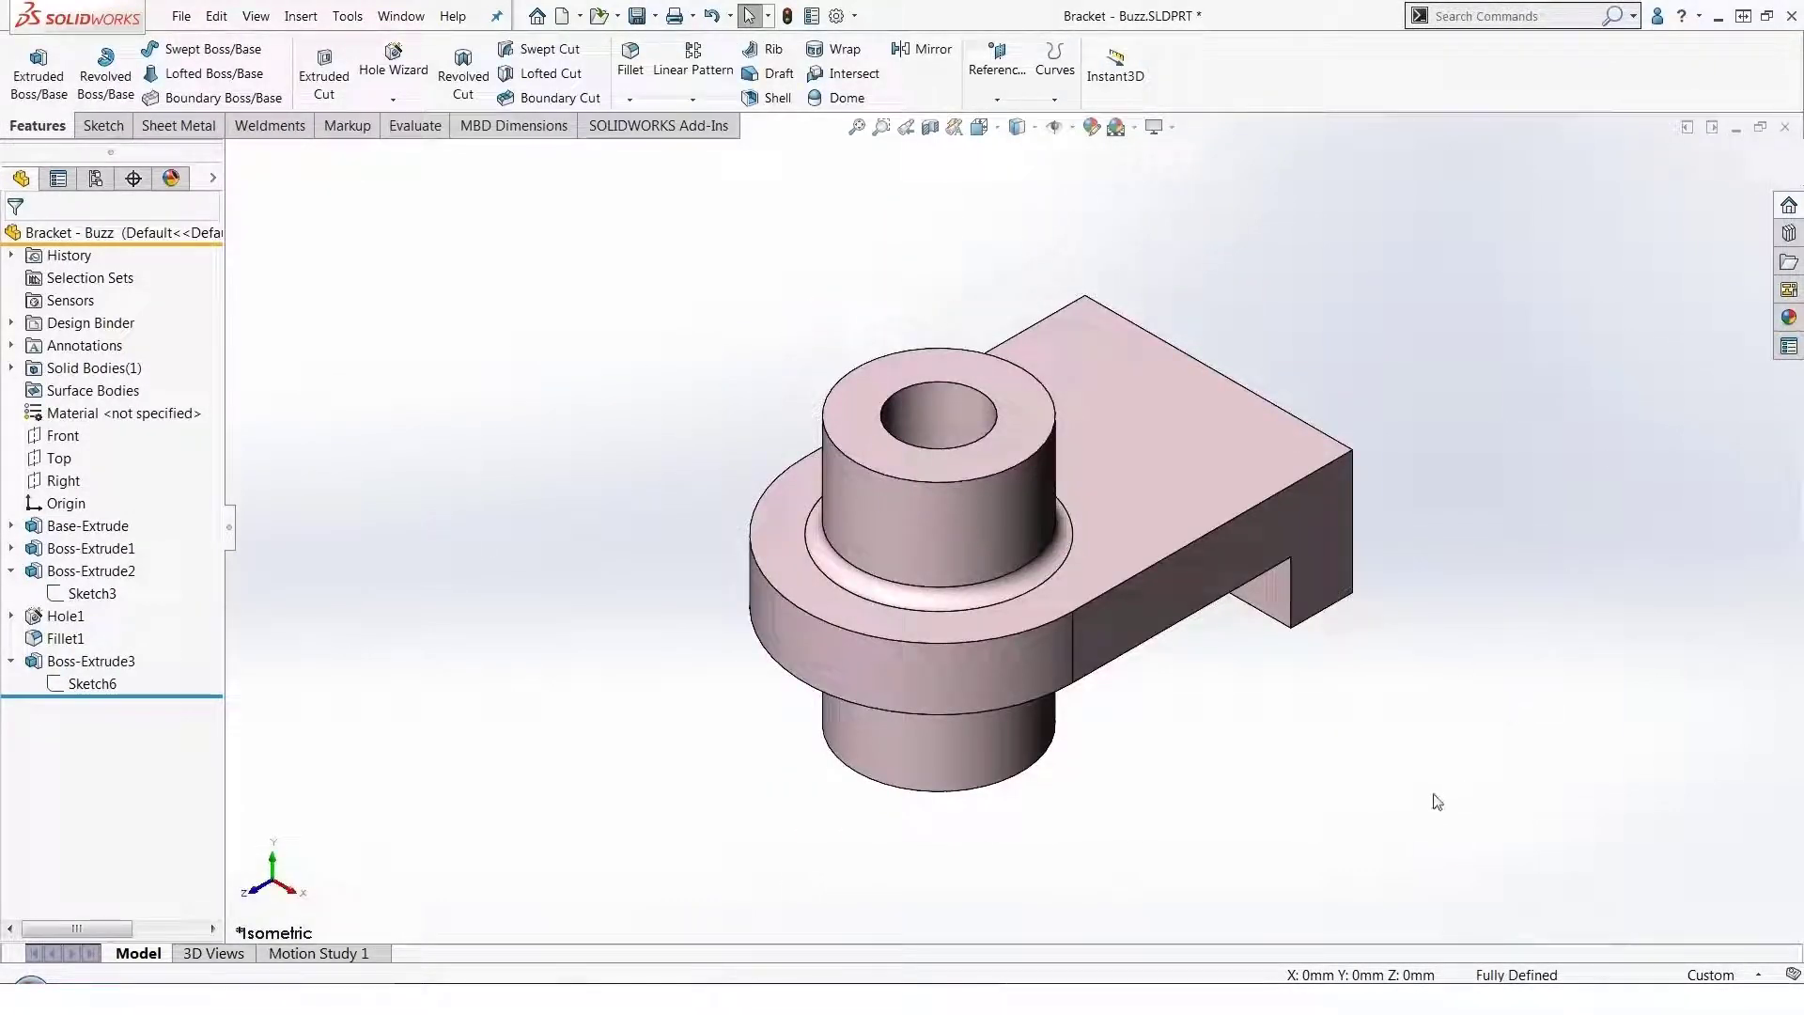
Paste another copy of the boss onto the bracket's side face, deleting external relations
click(1311, 519)
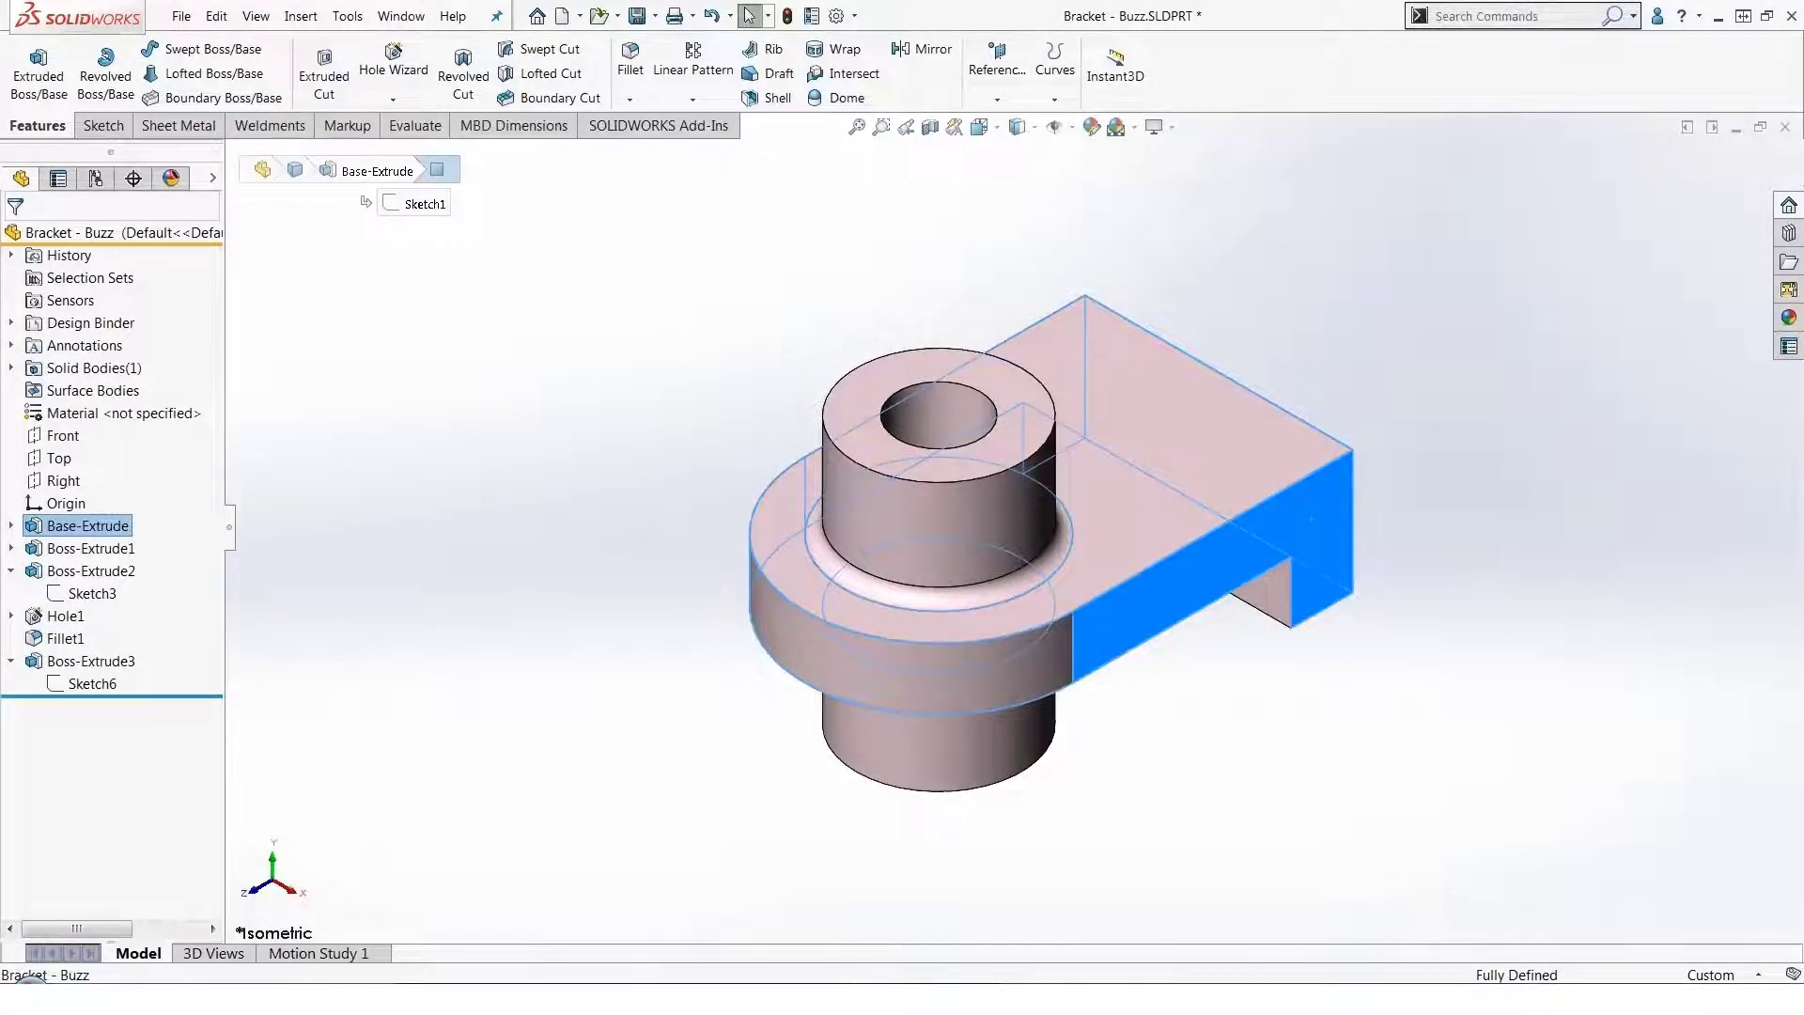
click(217, 16)
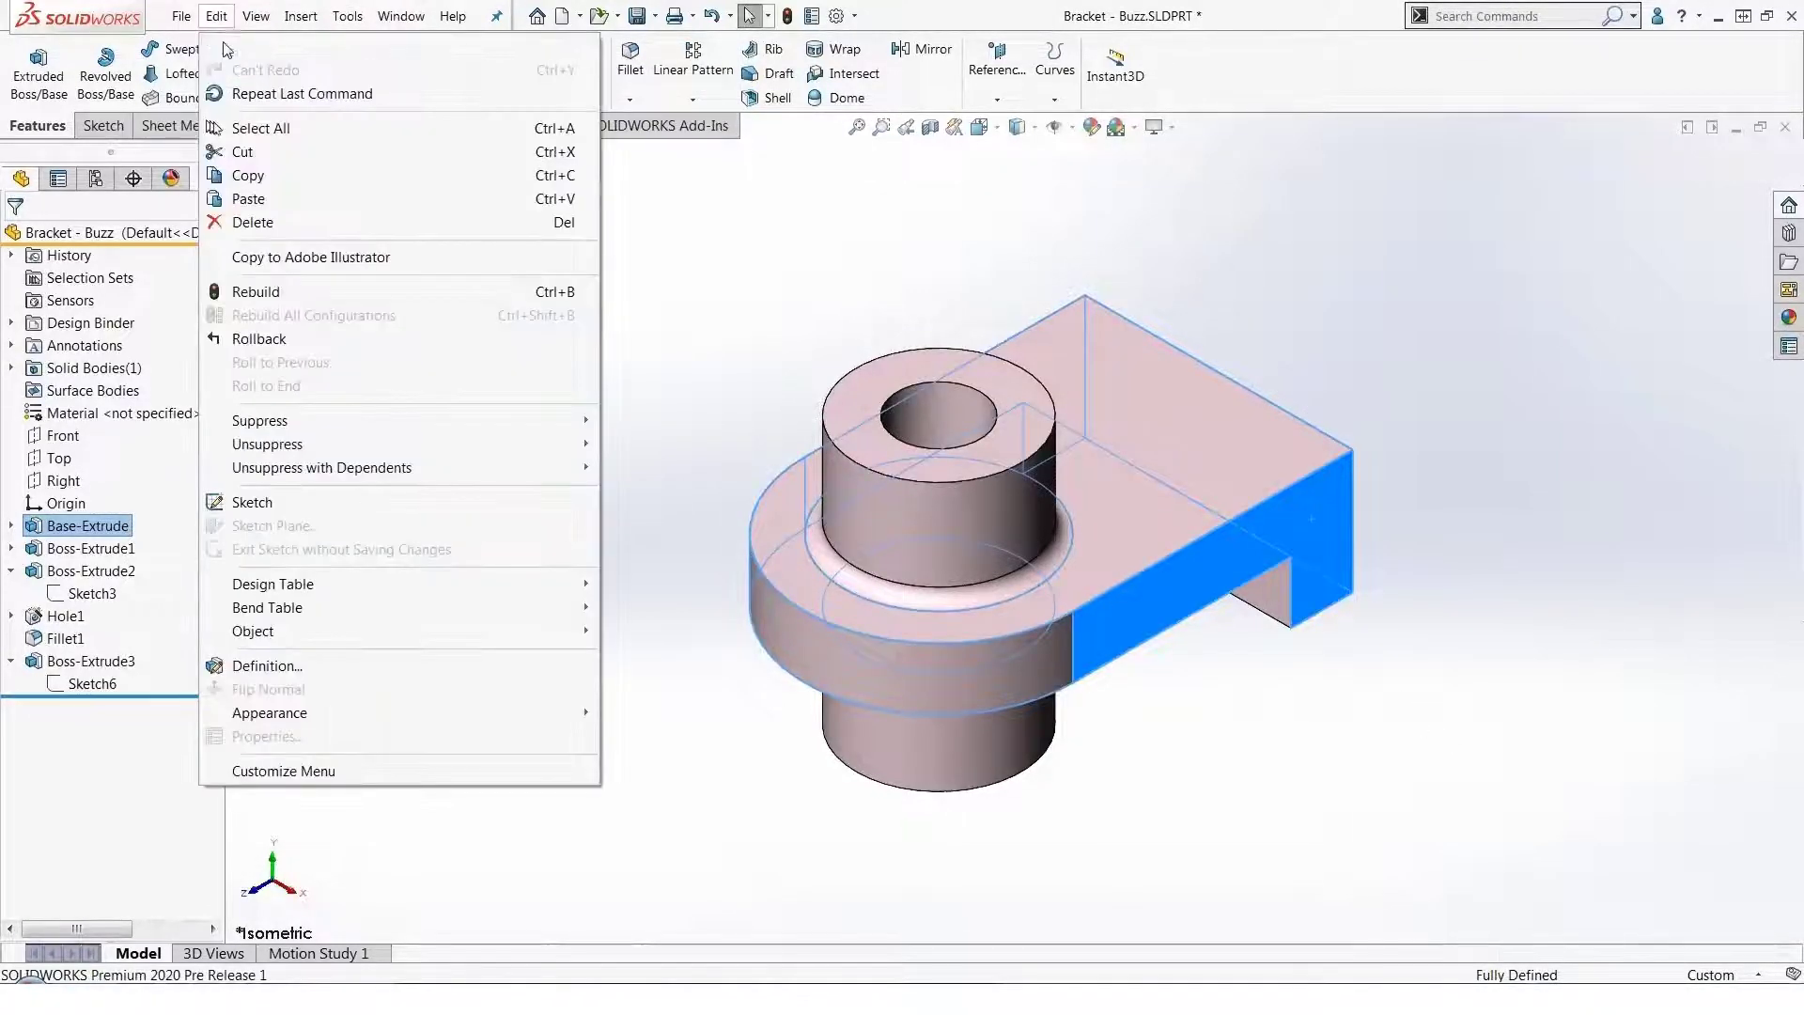
click(248, 175)
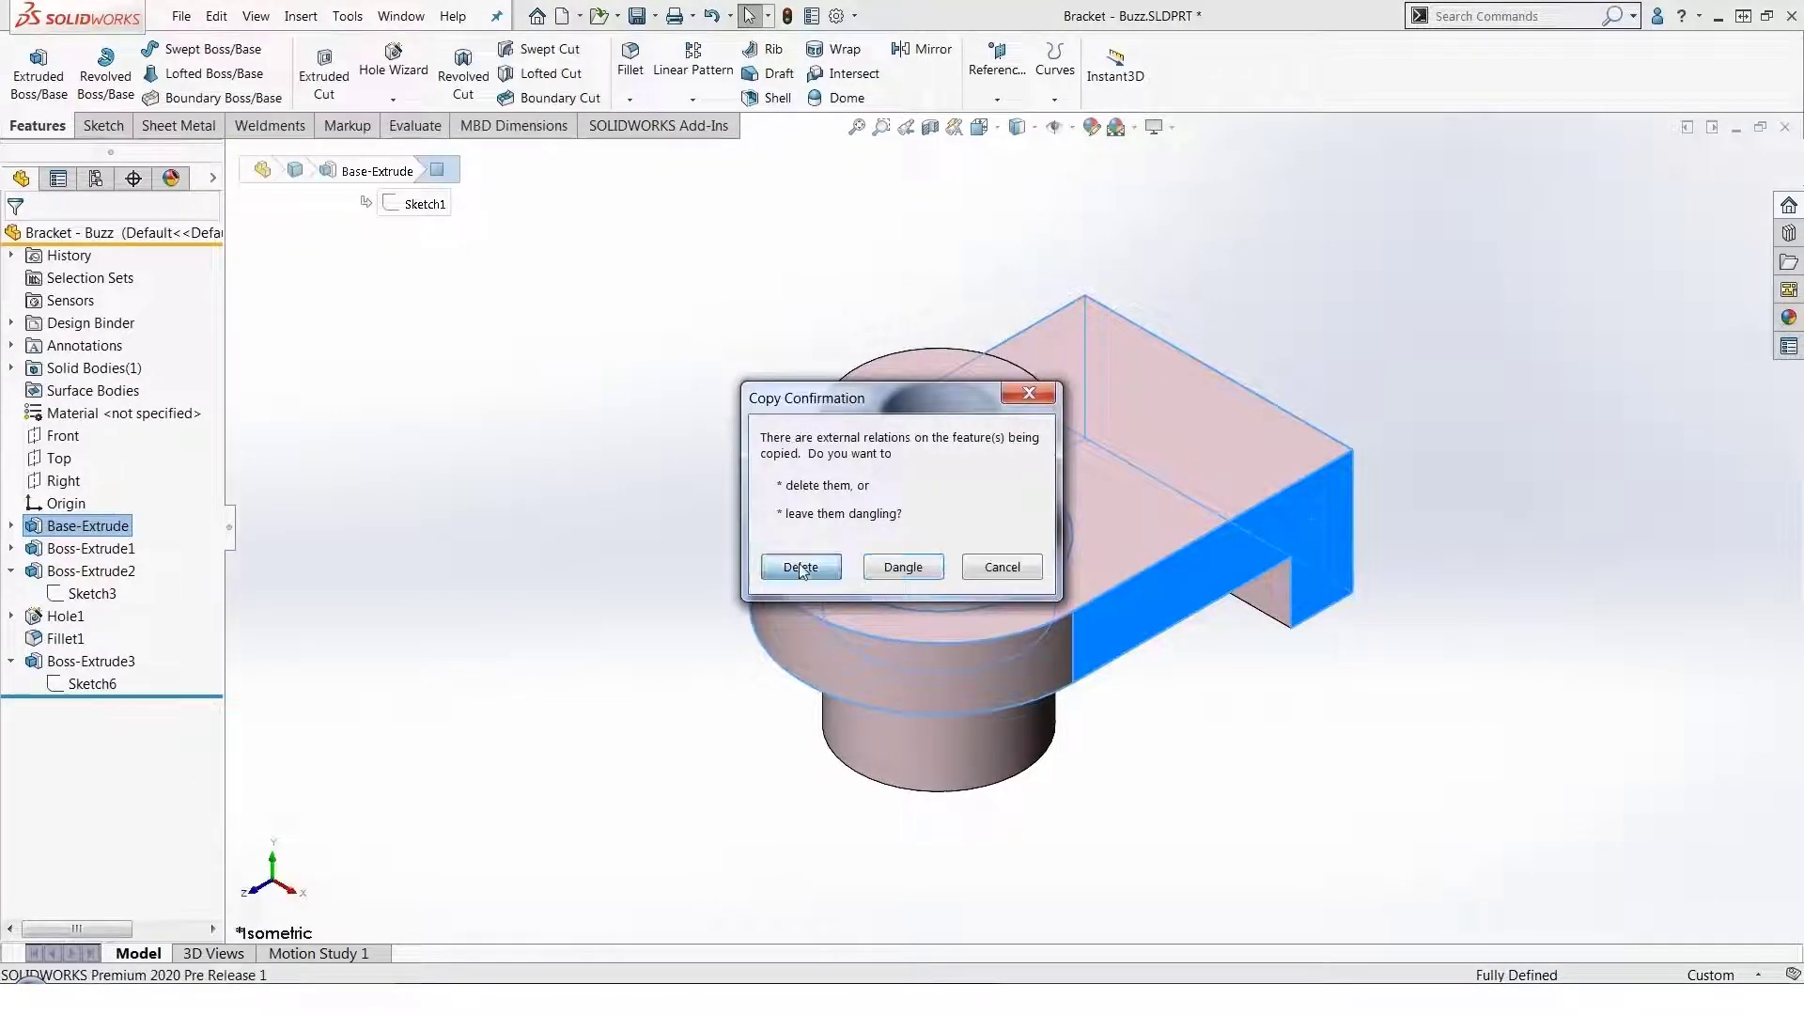
click(818, 566)
Open the Crank Arm - Buzz part from its component in the U Joint Assembly
key(ctrl+Tab)
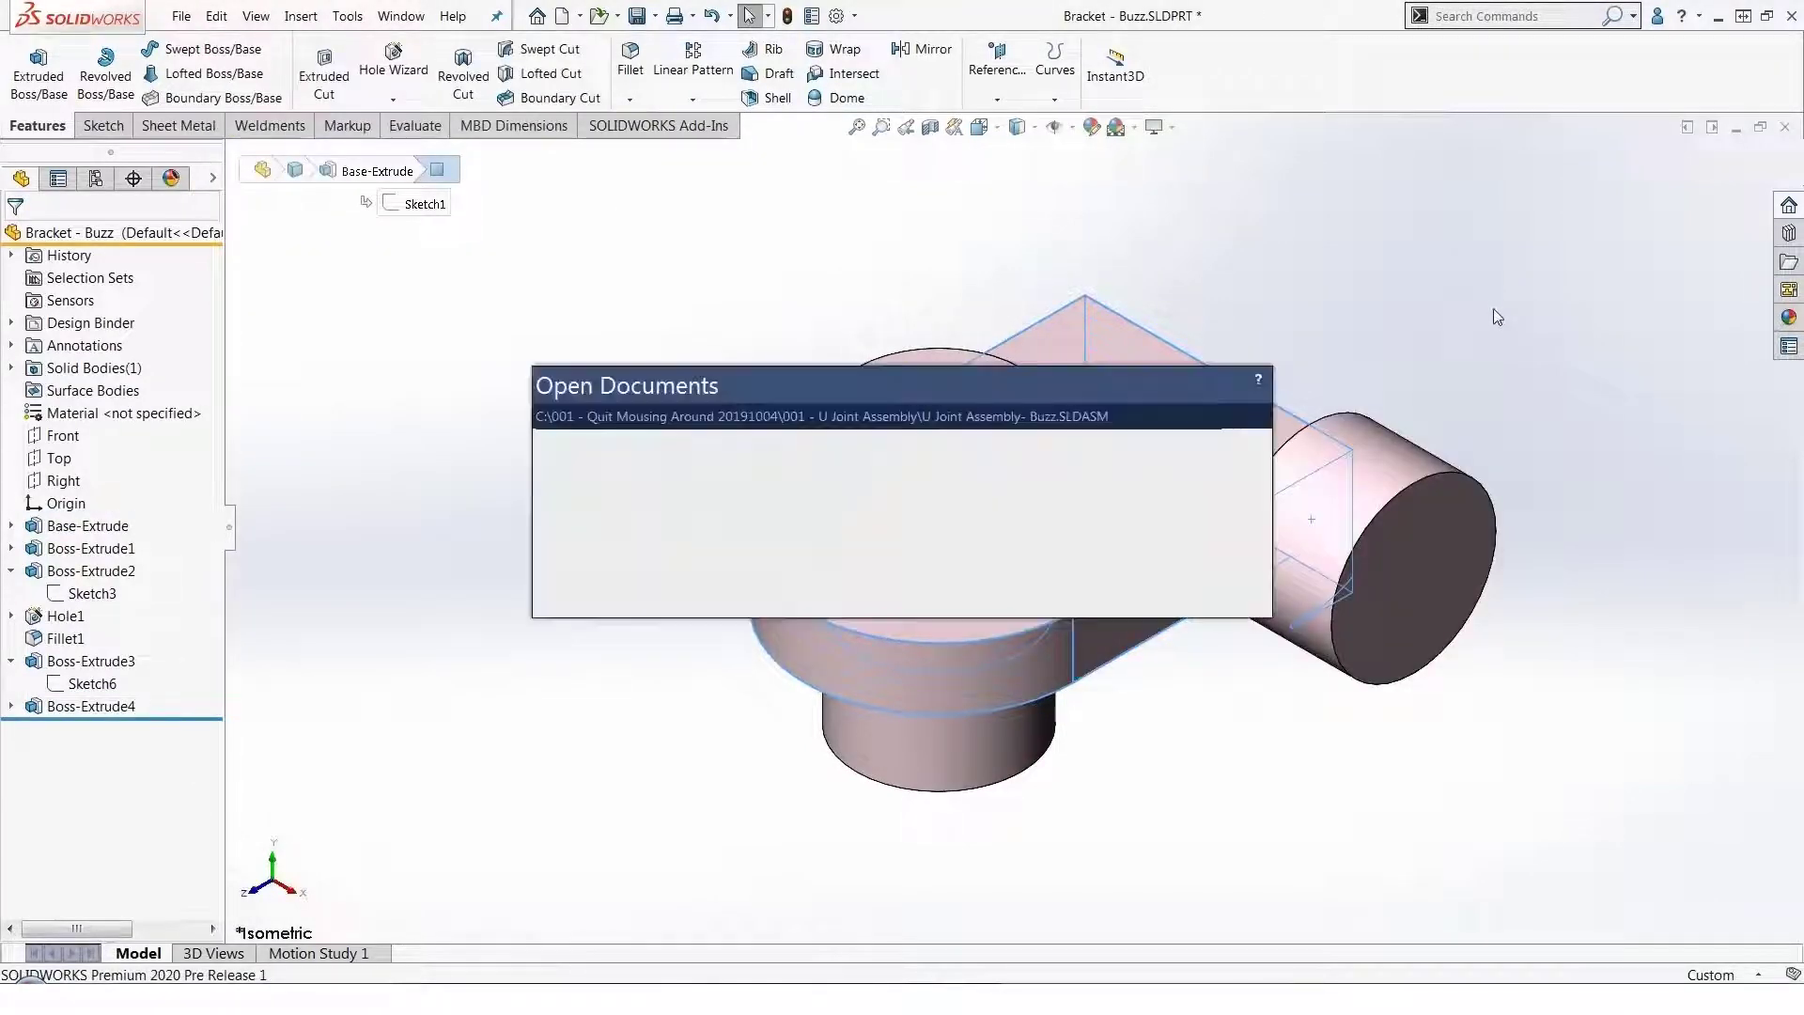
key(ctrl+Tab)
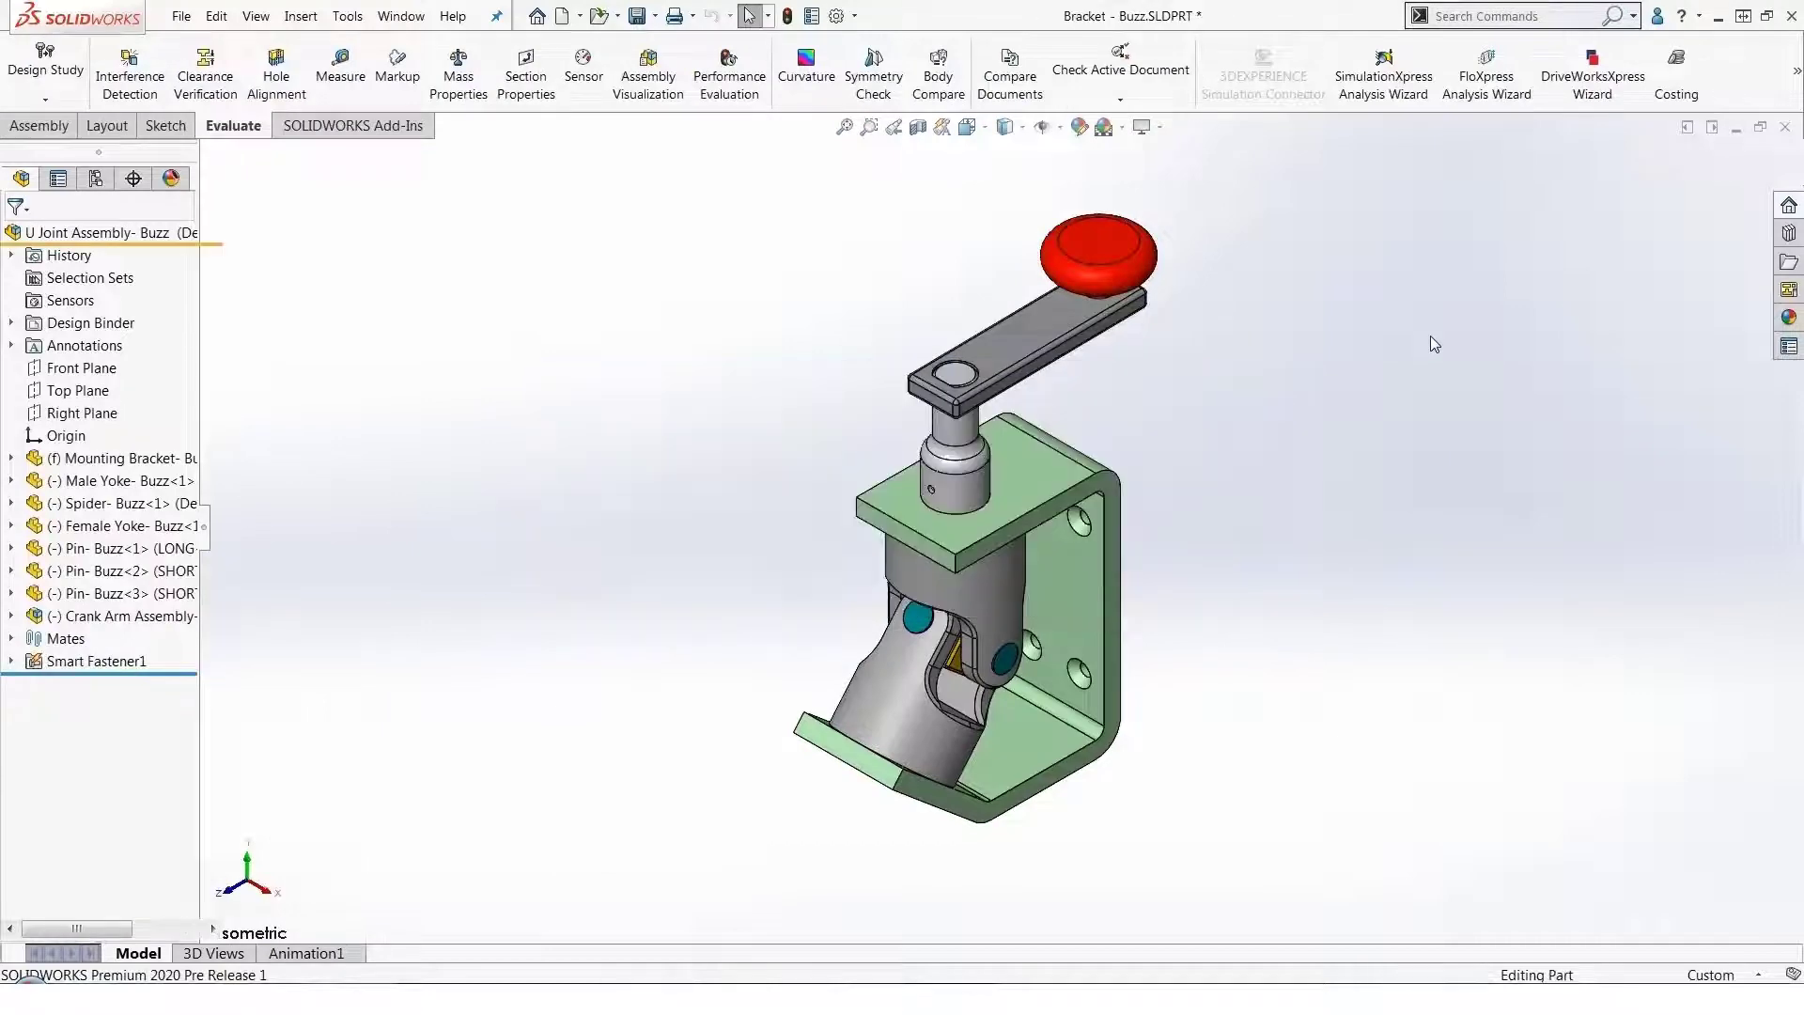
key(ctrl+Tab)
key(ctrl+Tab)
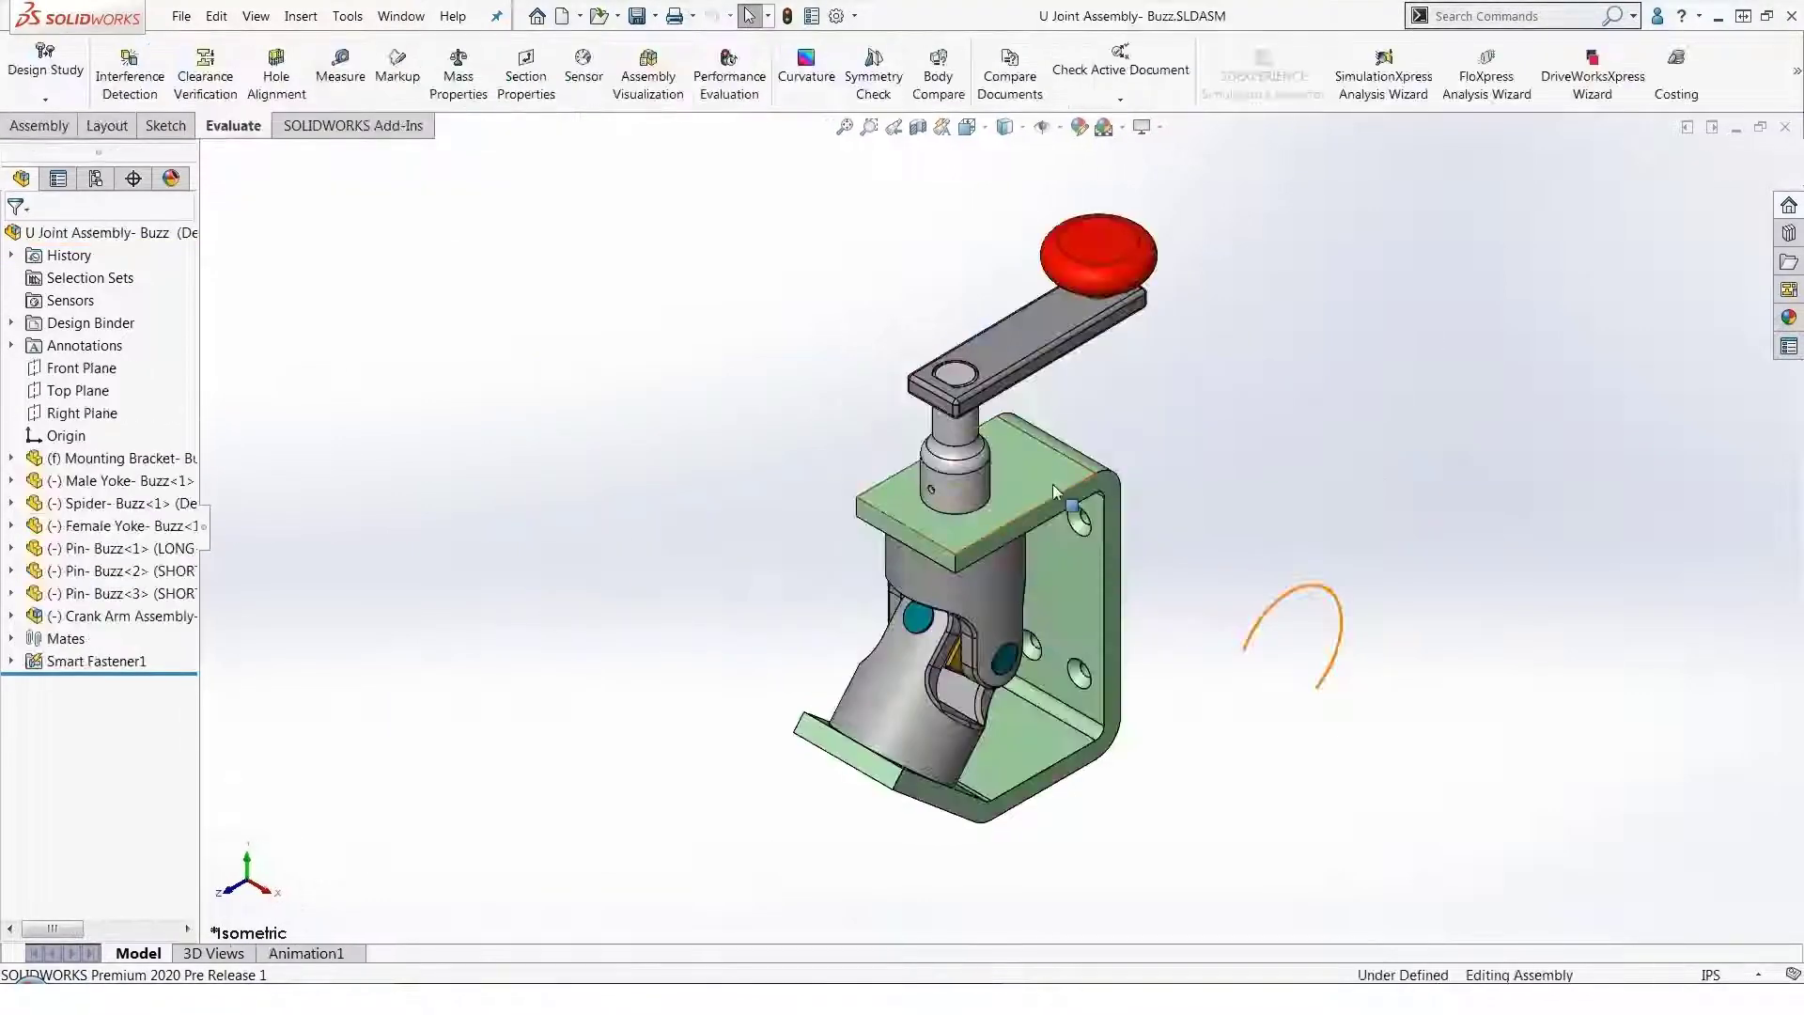
click(1103, 241)
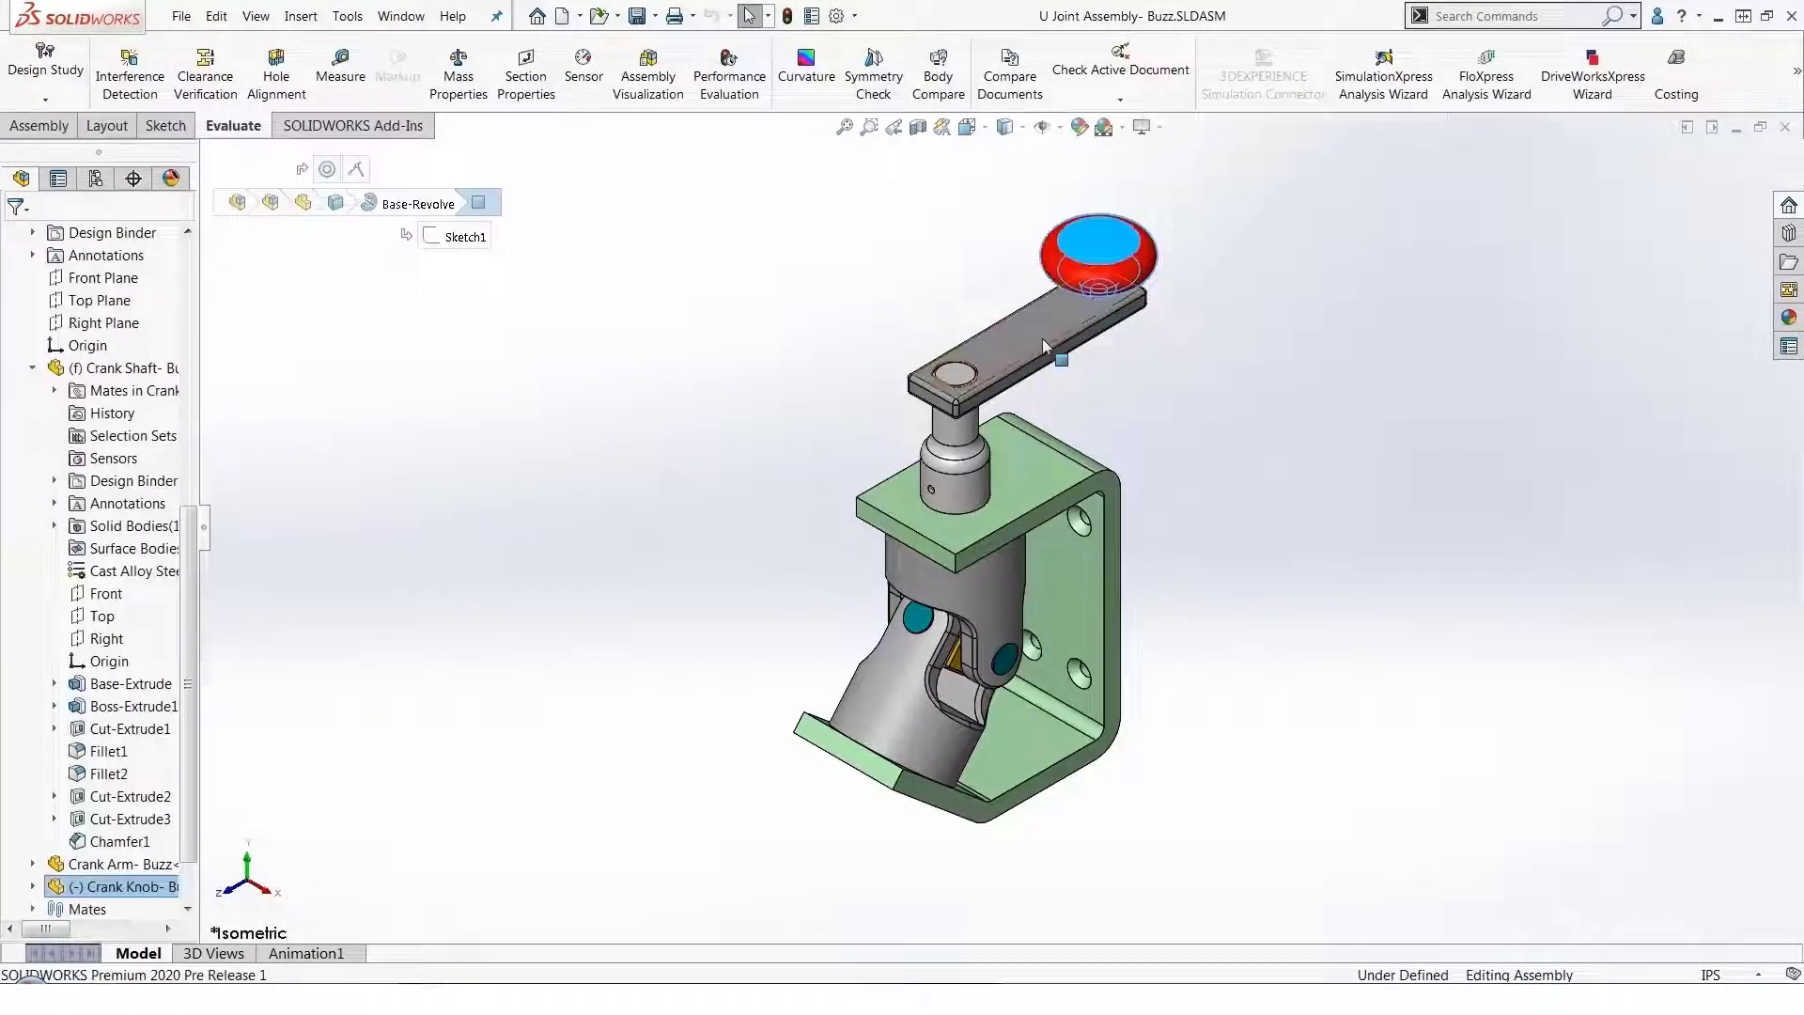
key(ctrl+Tab)
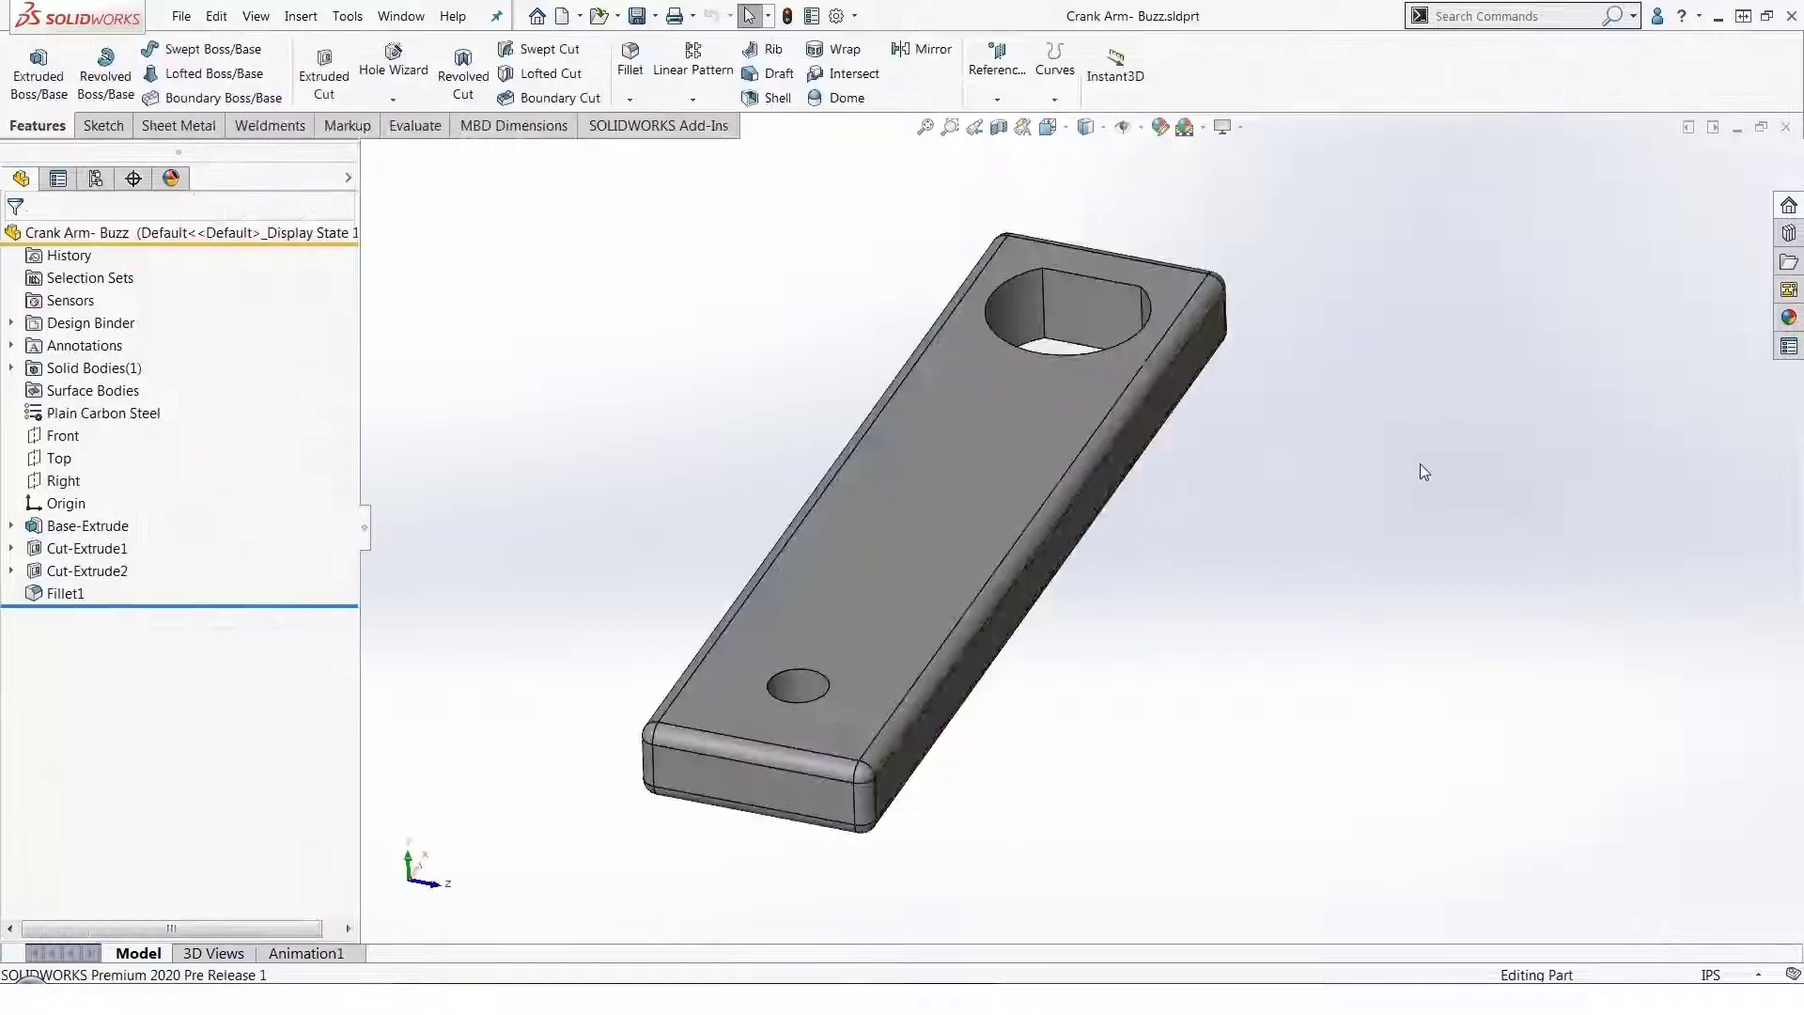
Copy the crank arm's extrusion from its top face and paste it without external relations
click(966, 472)
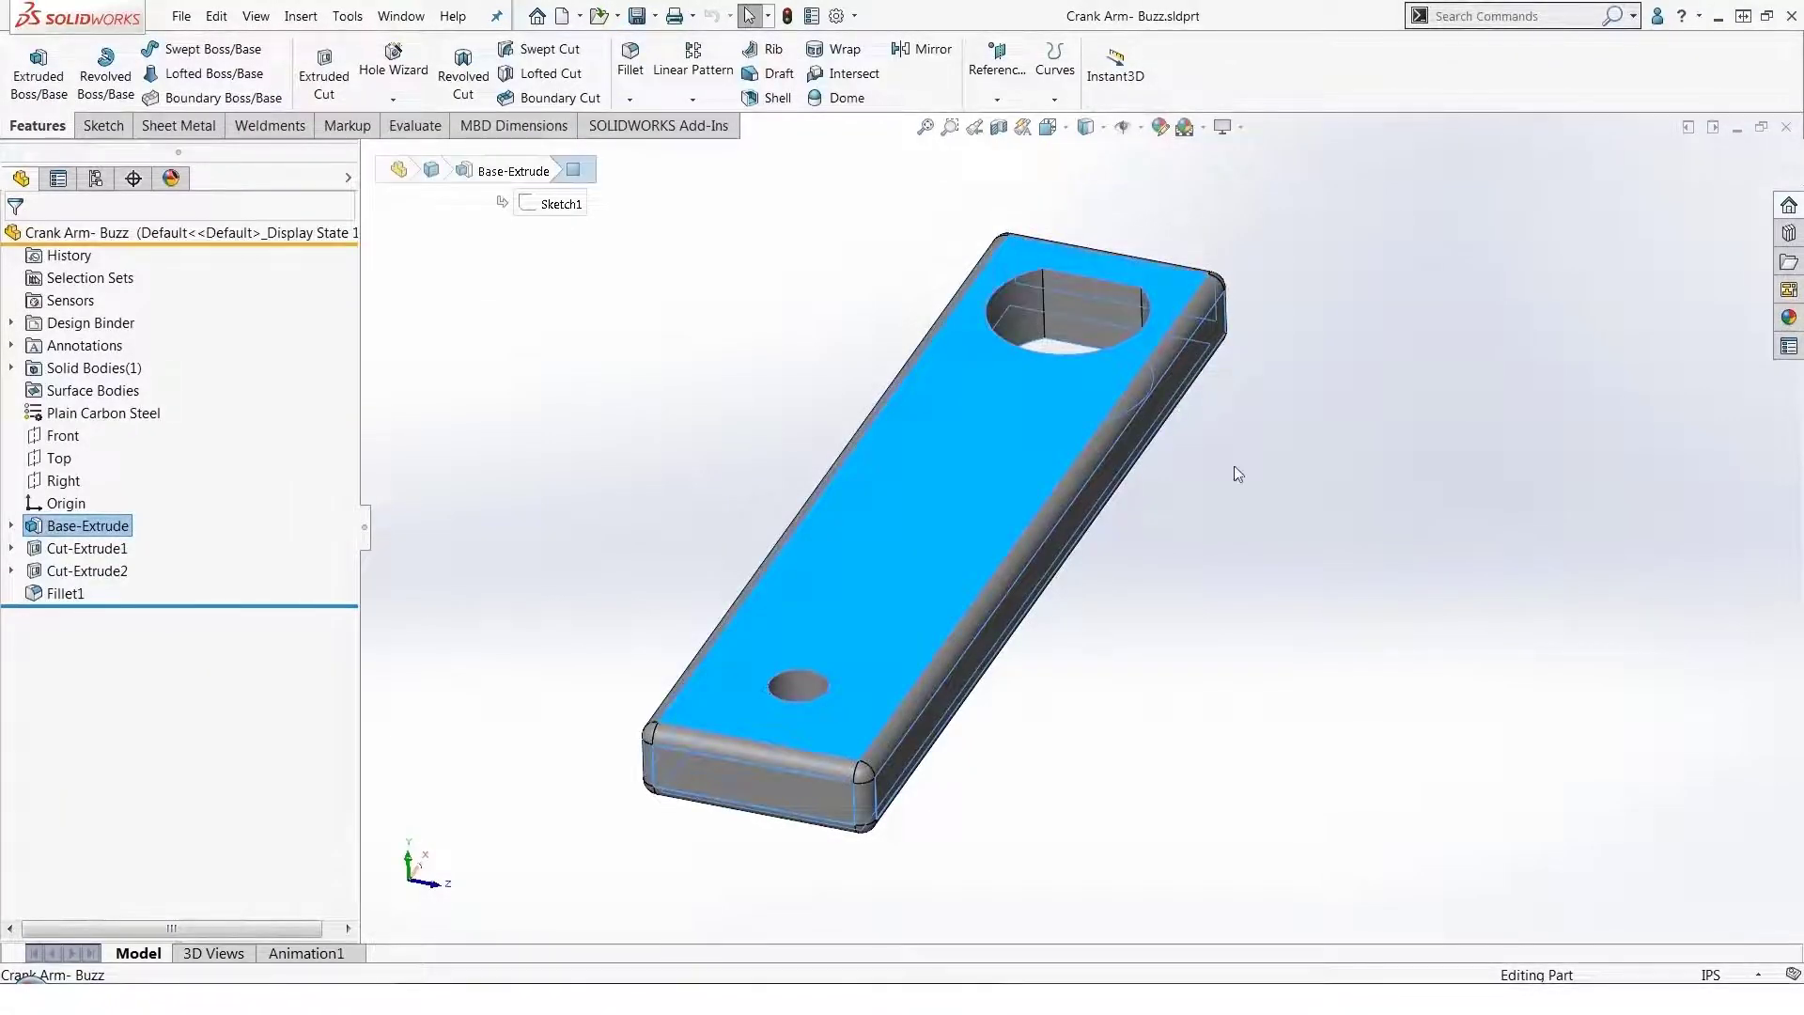
click(216, 16)
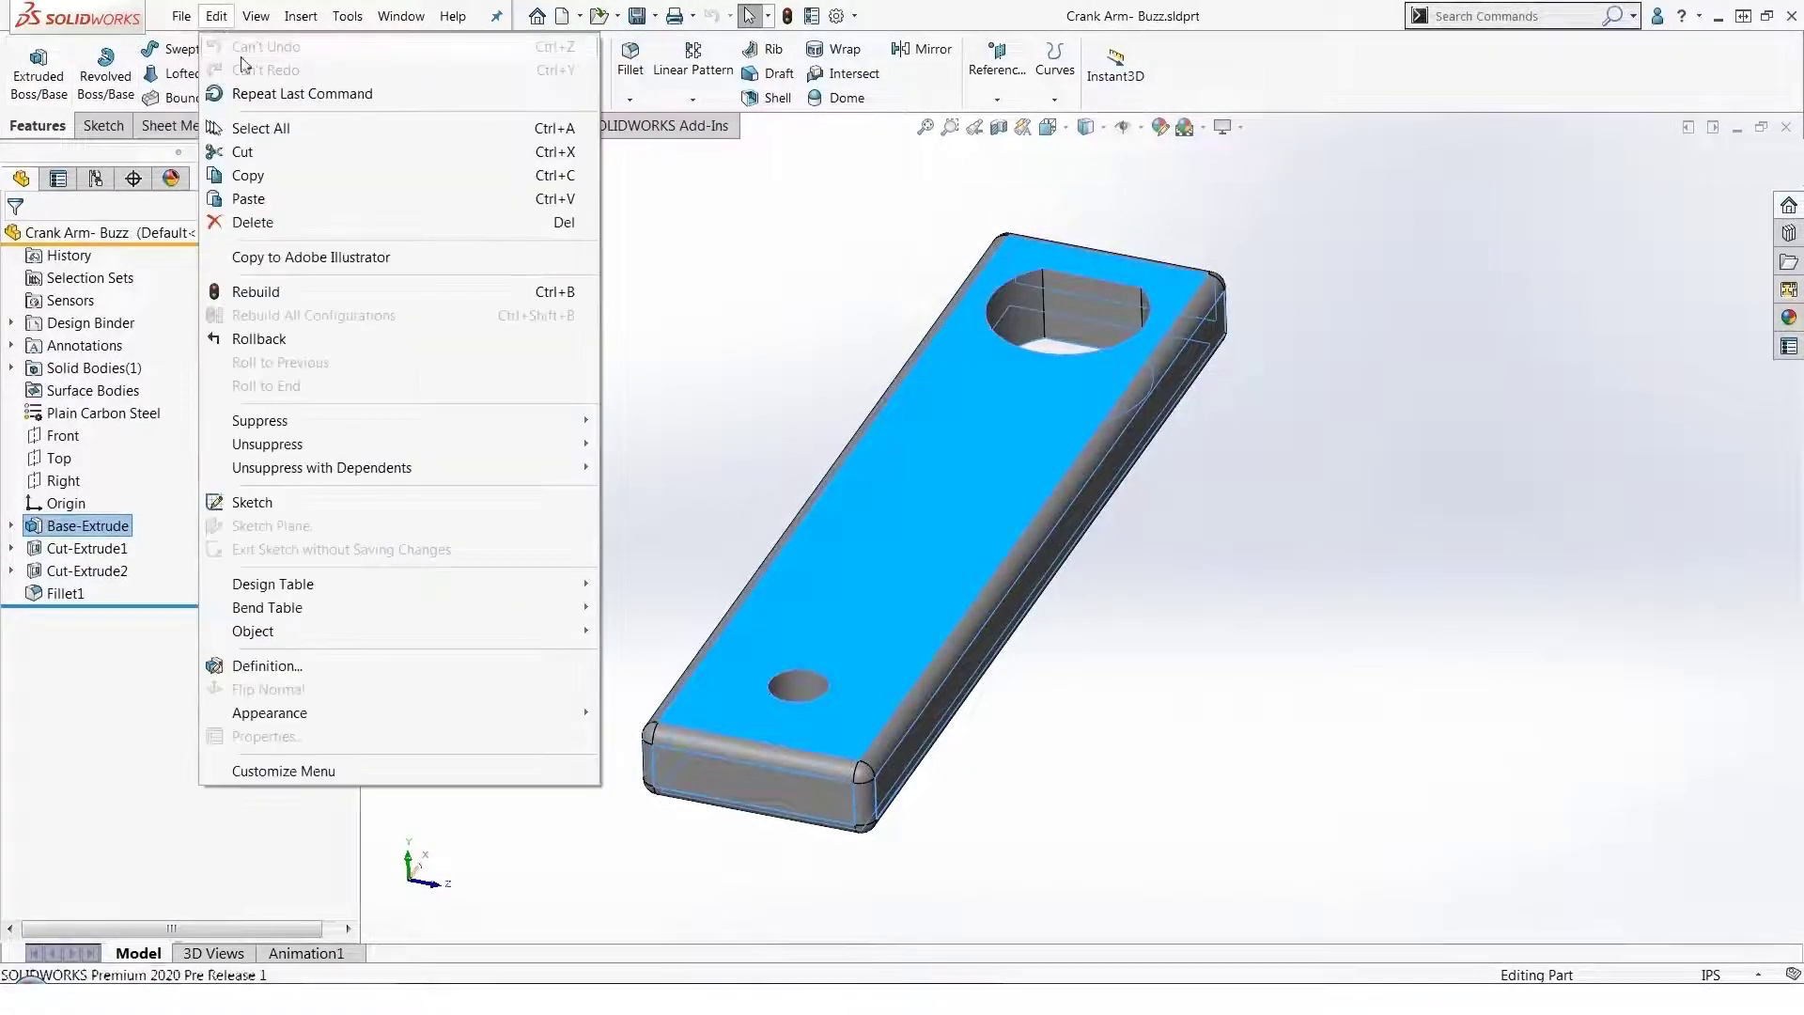
click(248, 175)
click(801, 567)
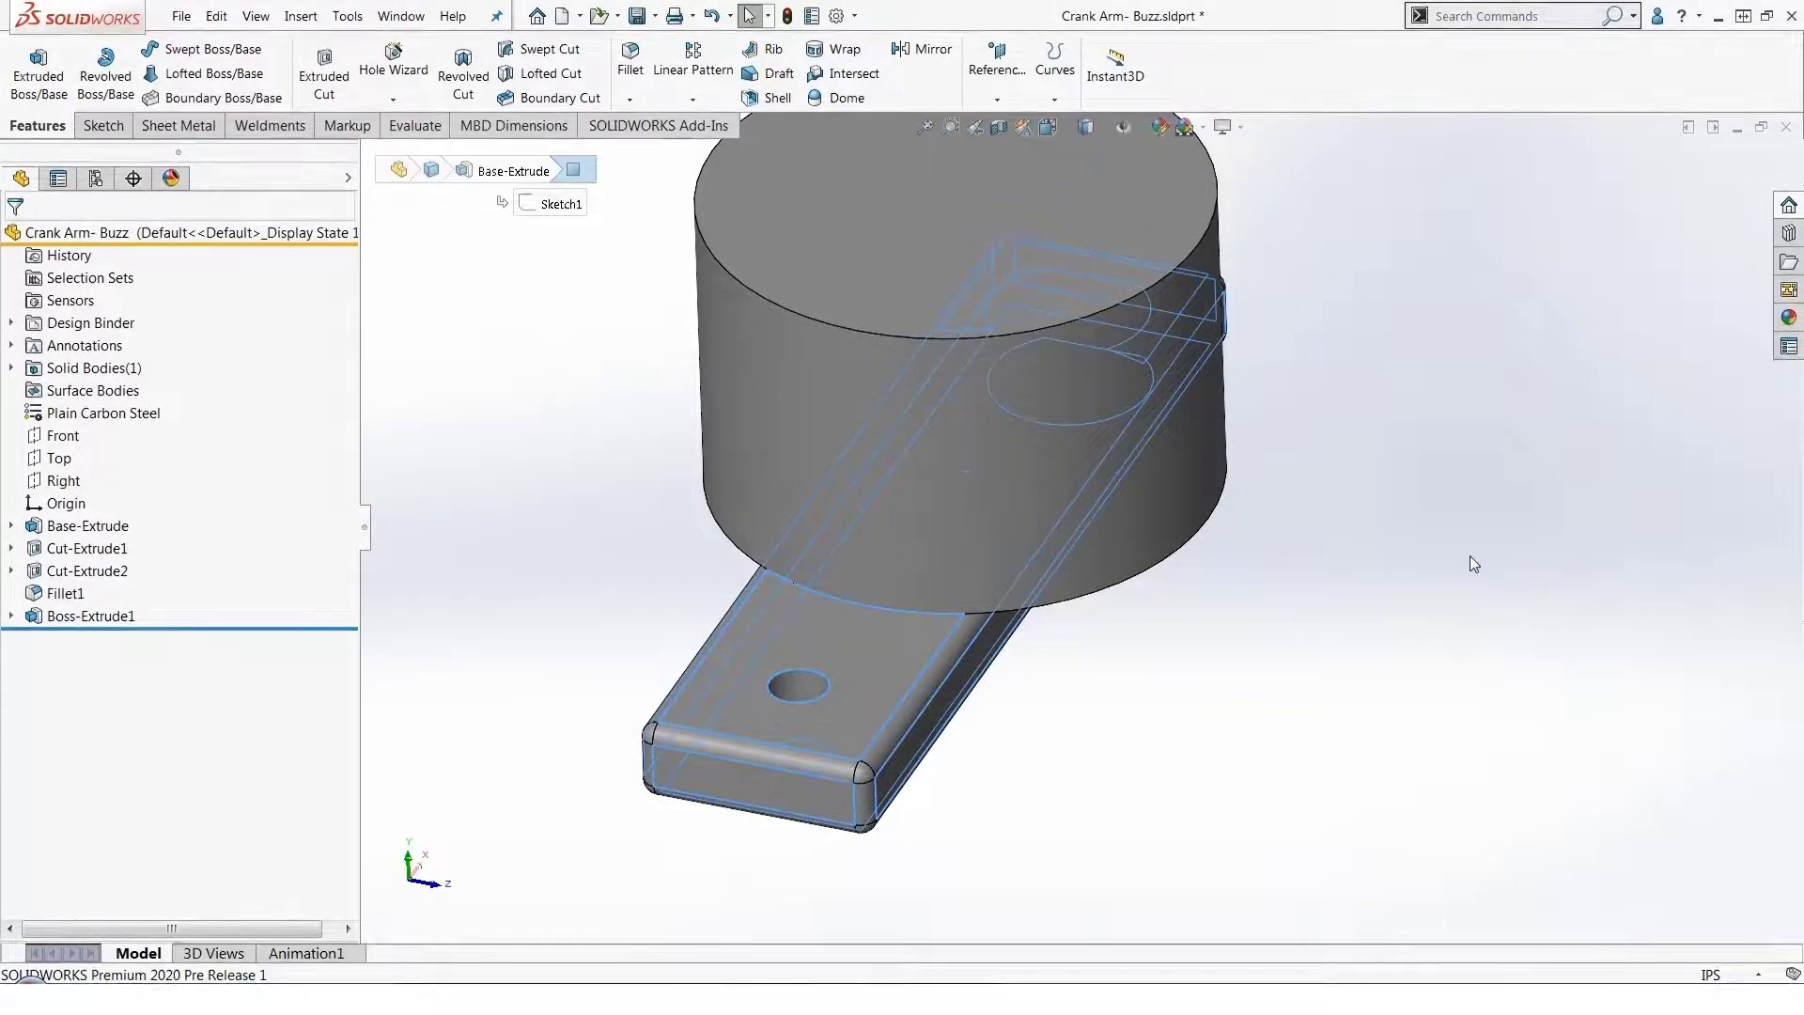
Close the Crank Arm part unsaved, discarding drawing changes, and return to the Bracket
click(1785, 137)
click(971, 498)
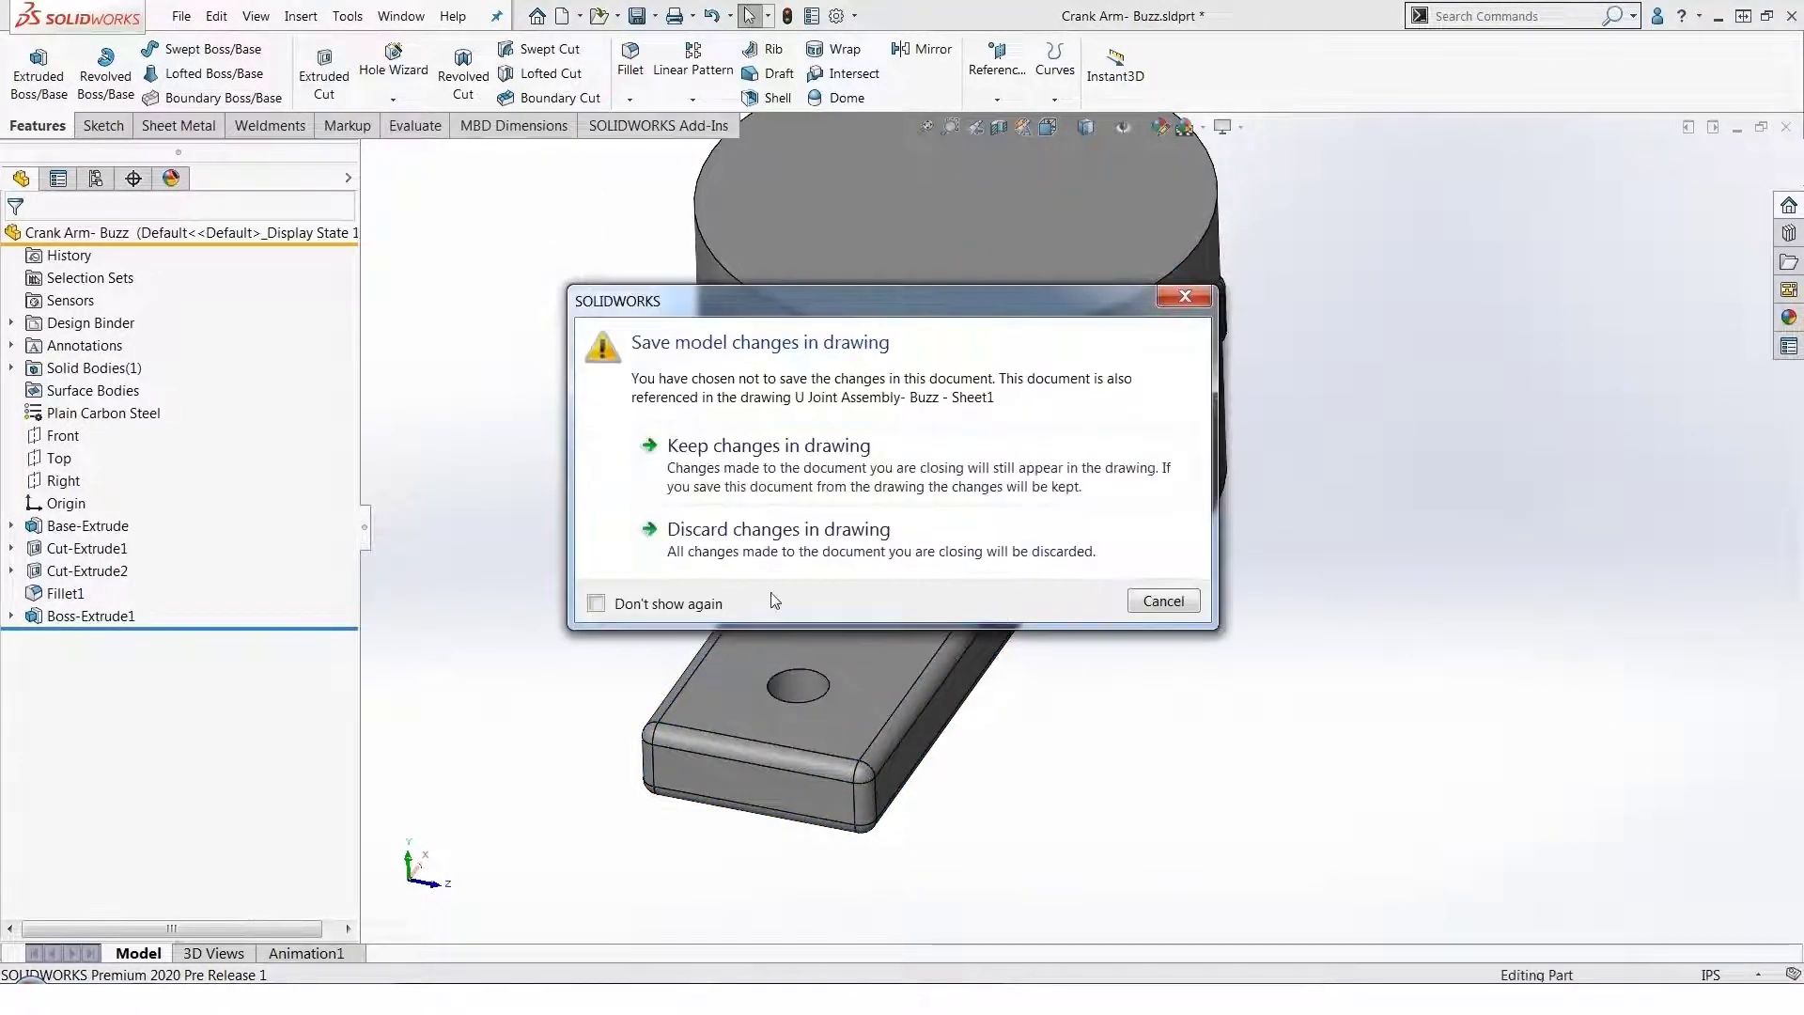
click(778, 529)
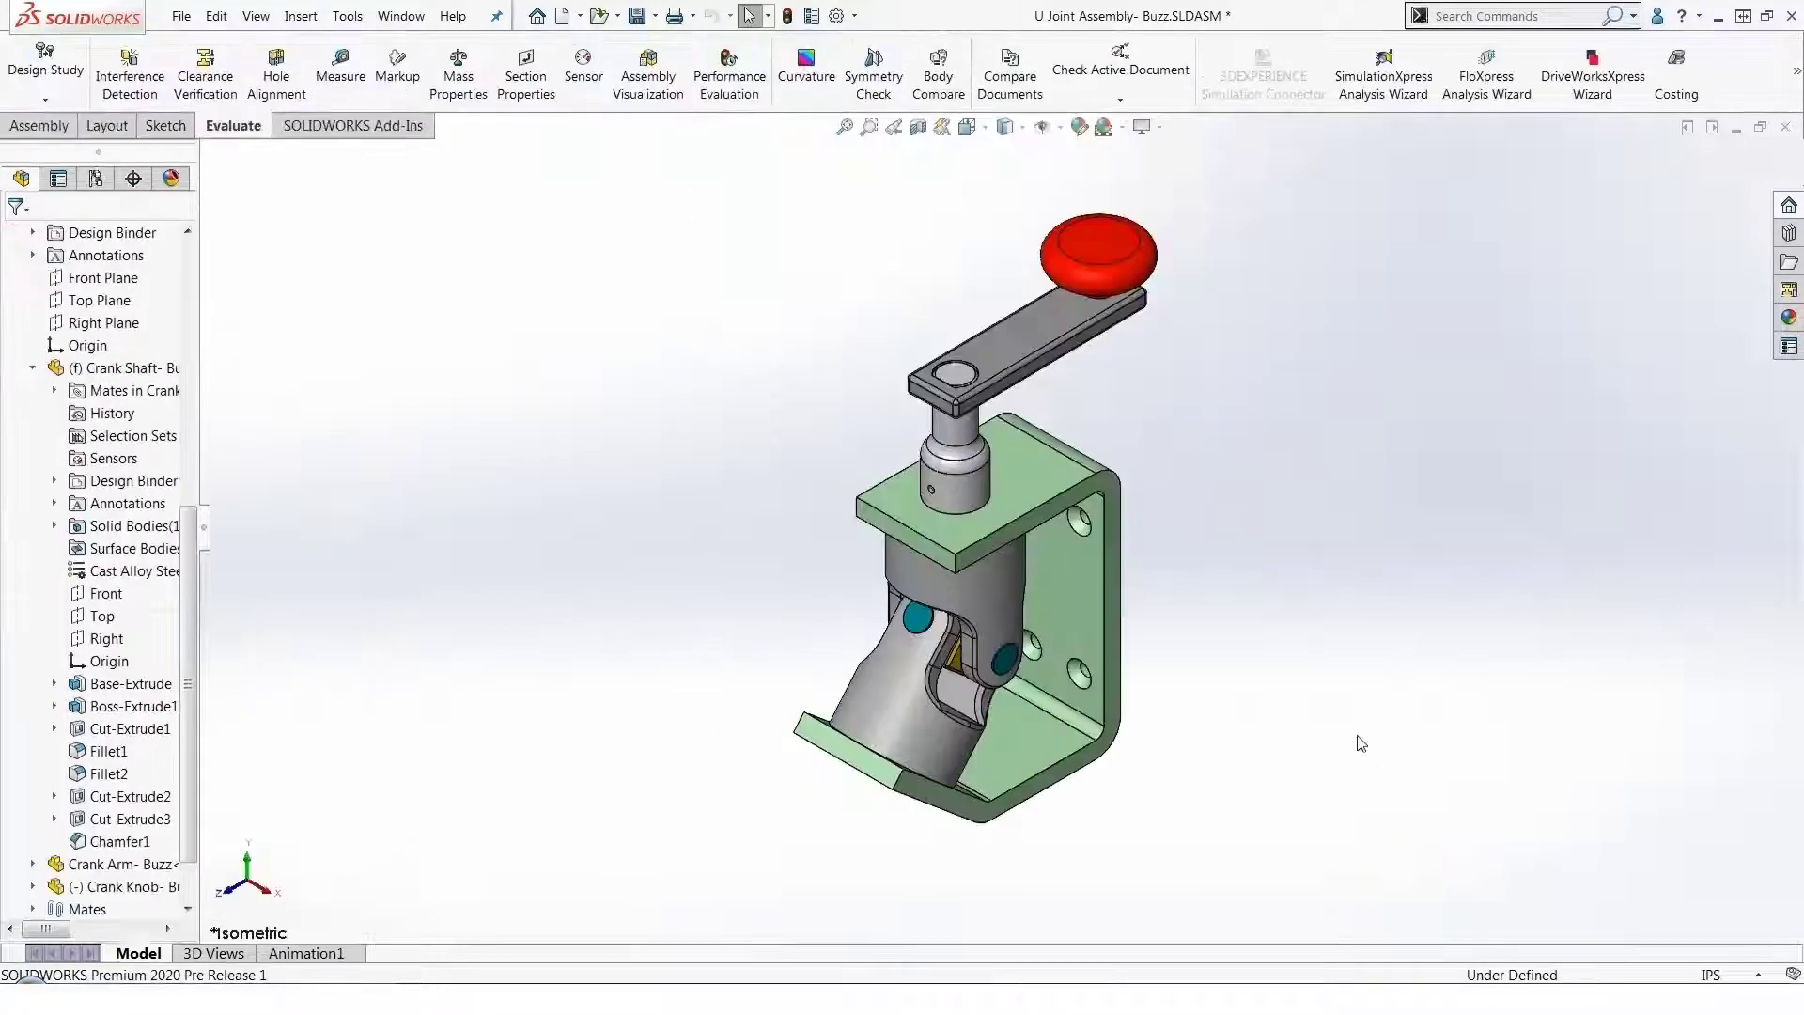
key(ctrl+Tab)
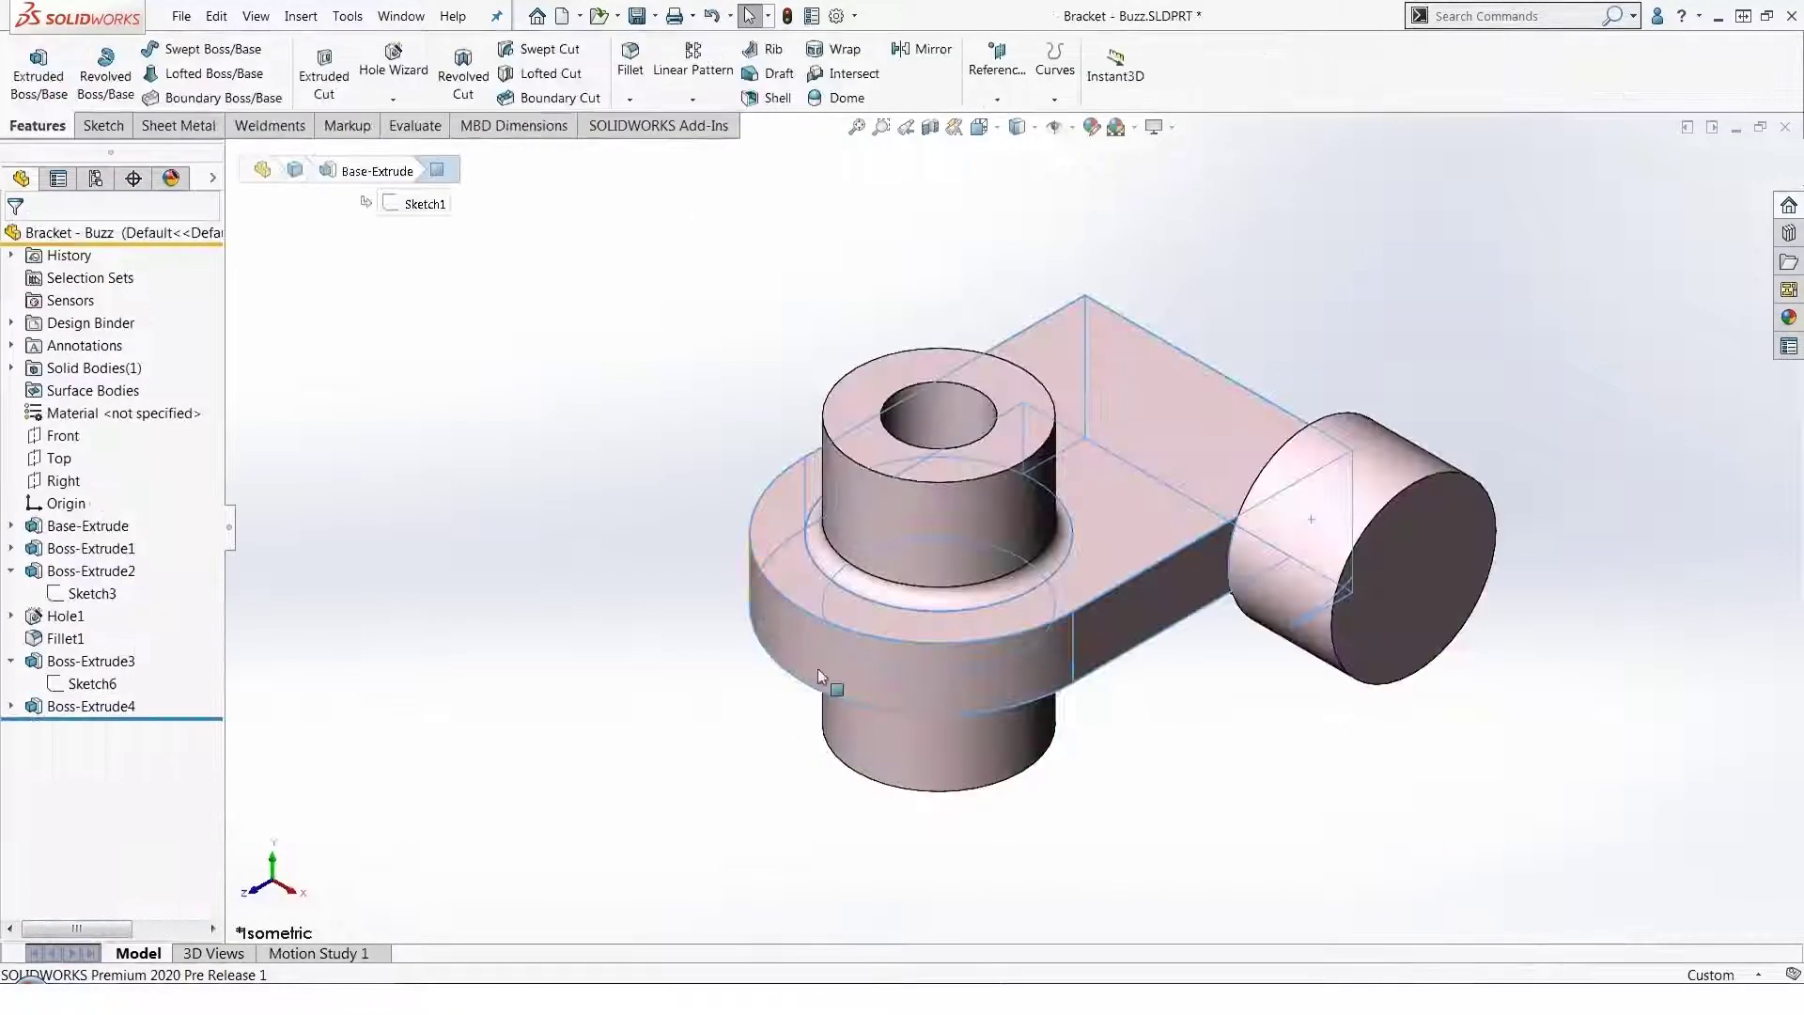
click(114, 711)
Delete Boss-Extrude3 and Boss-Extrude4 together with their dependents
click(94, 662)
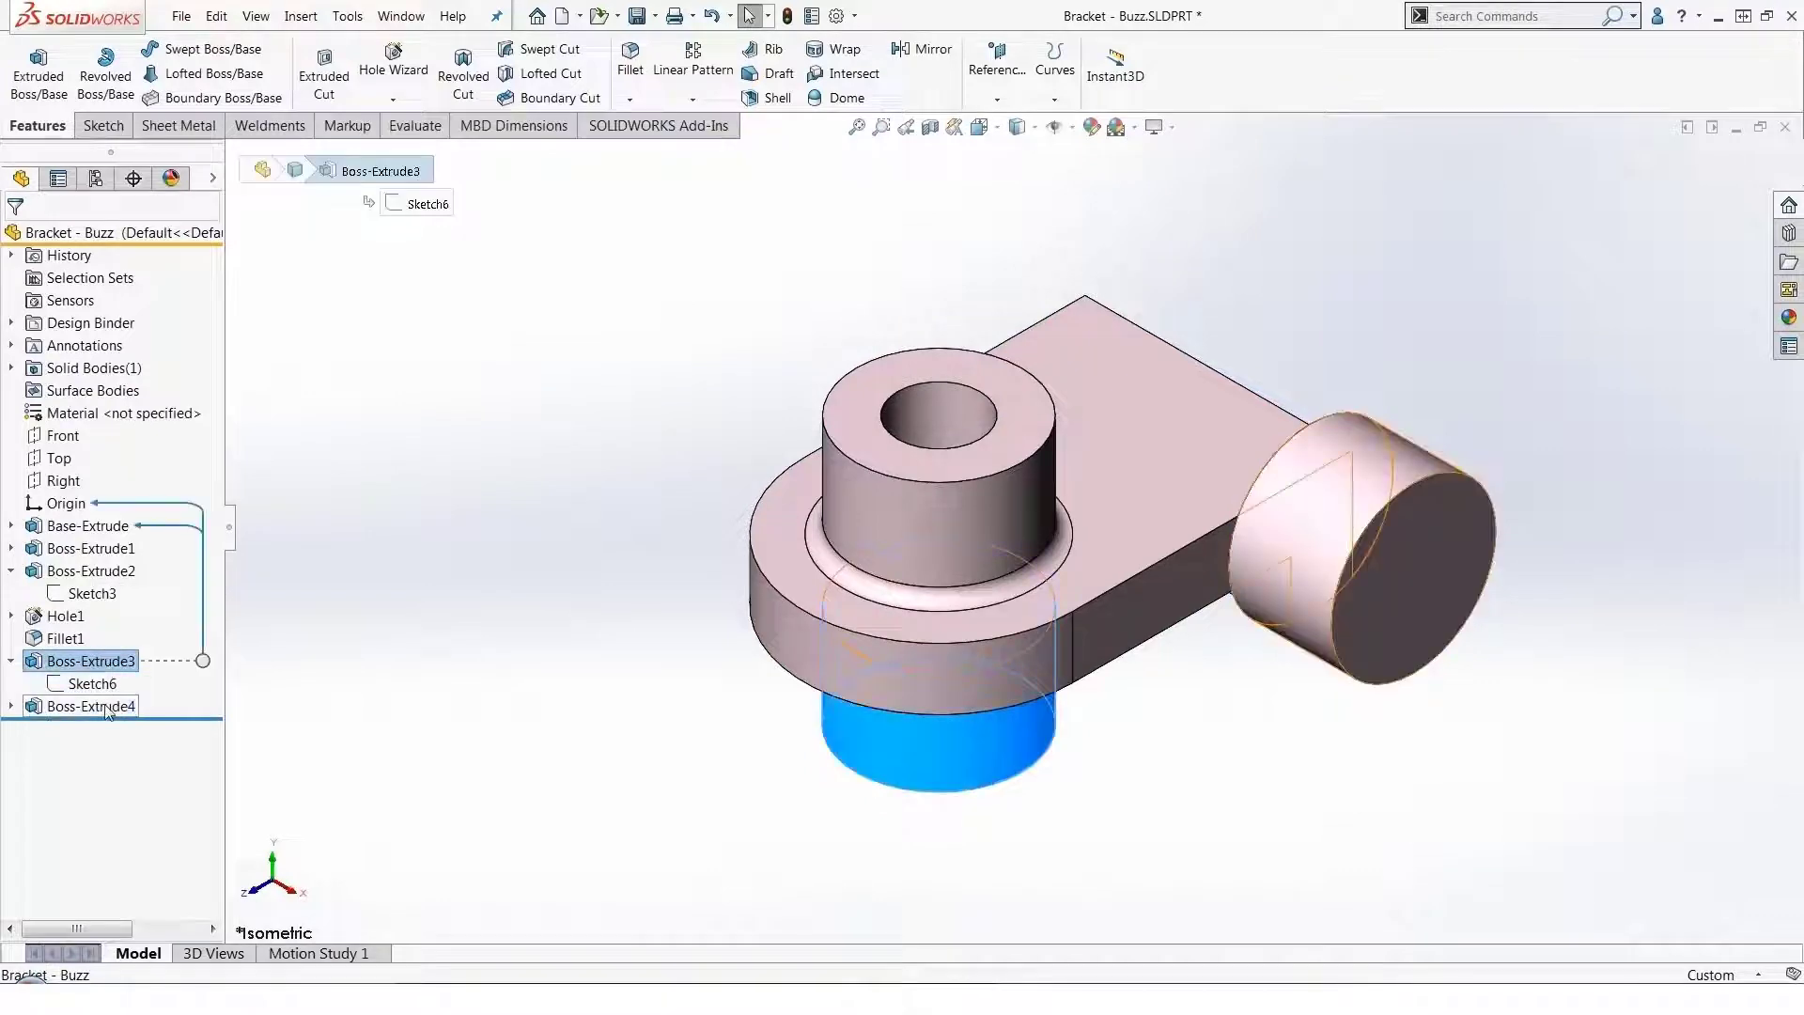
ctrl+click(108, 708)
key(Delete)
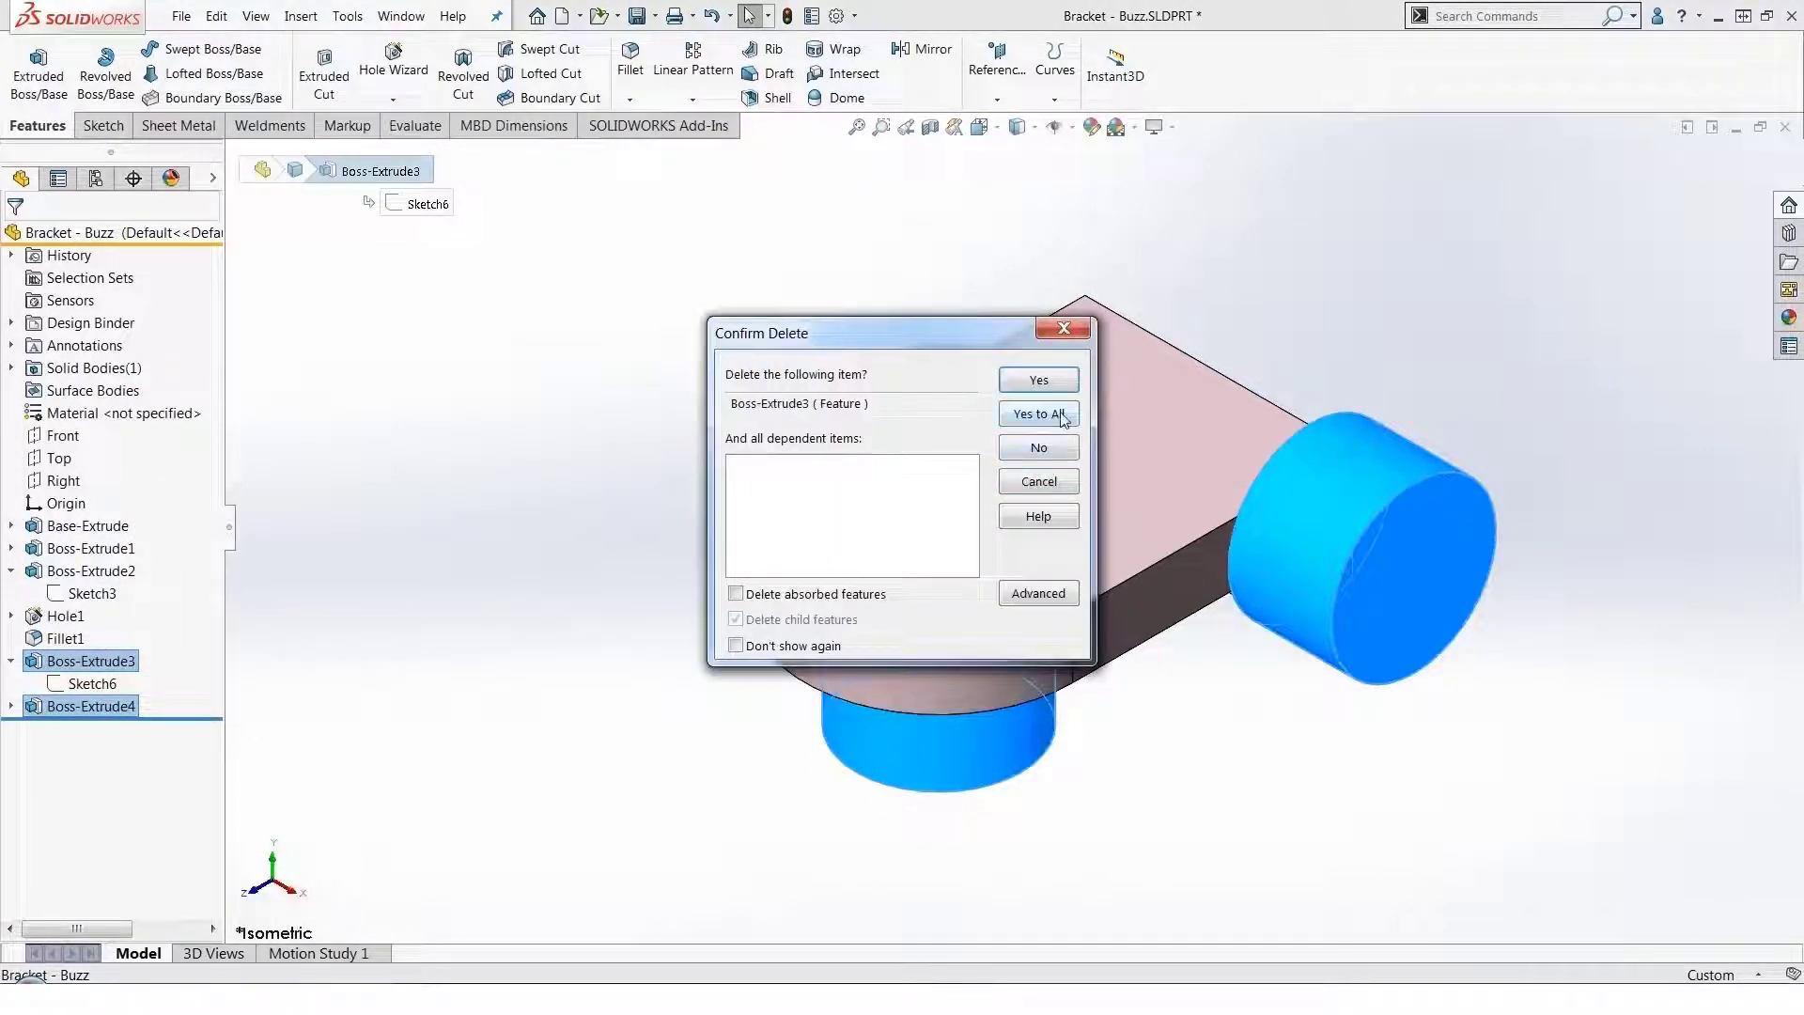
click(1062, 418)
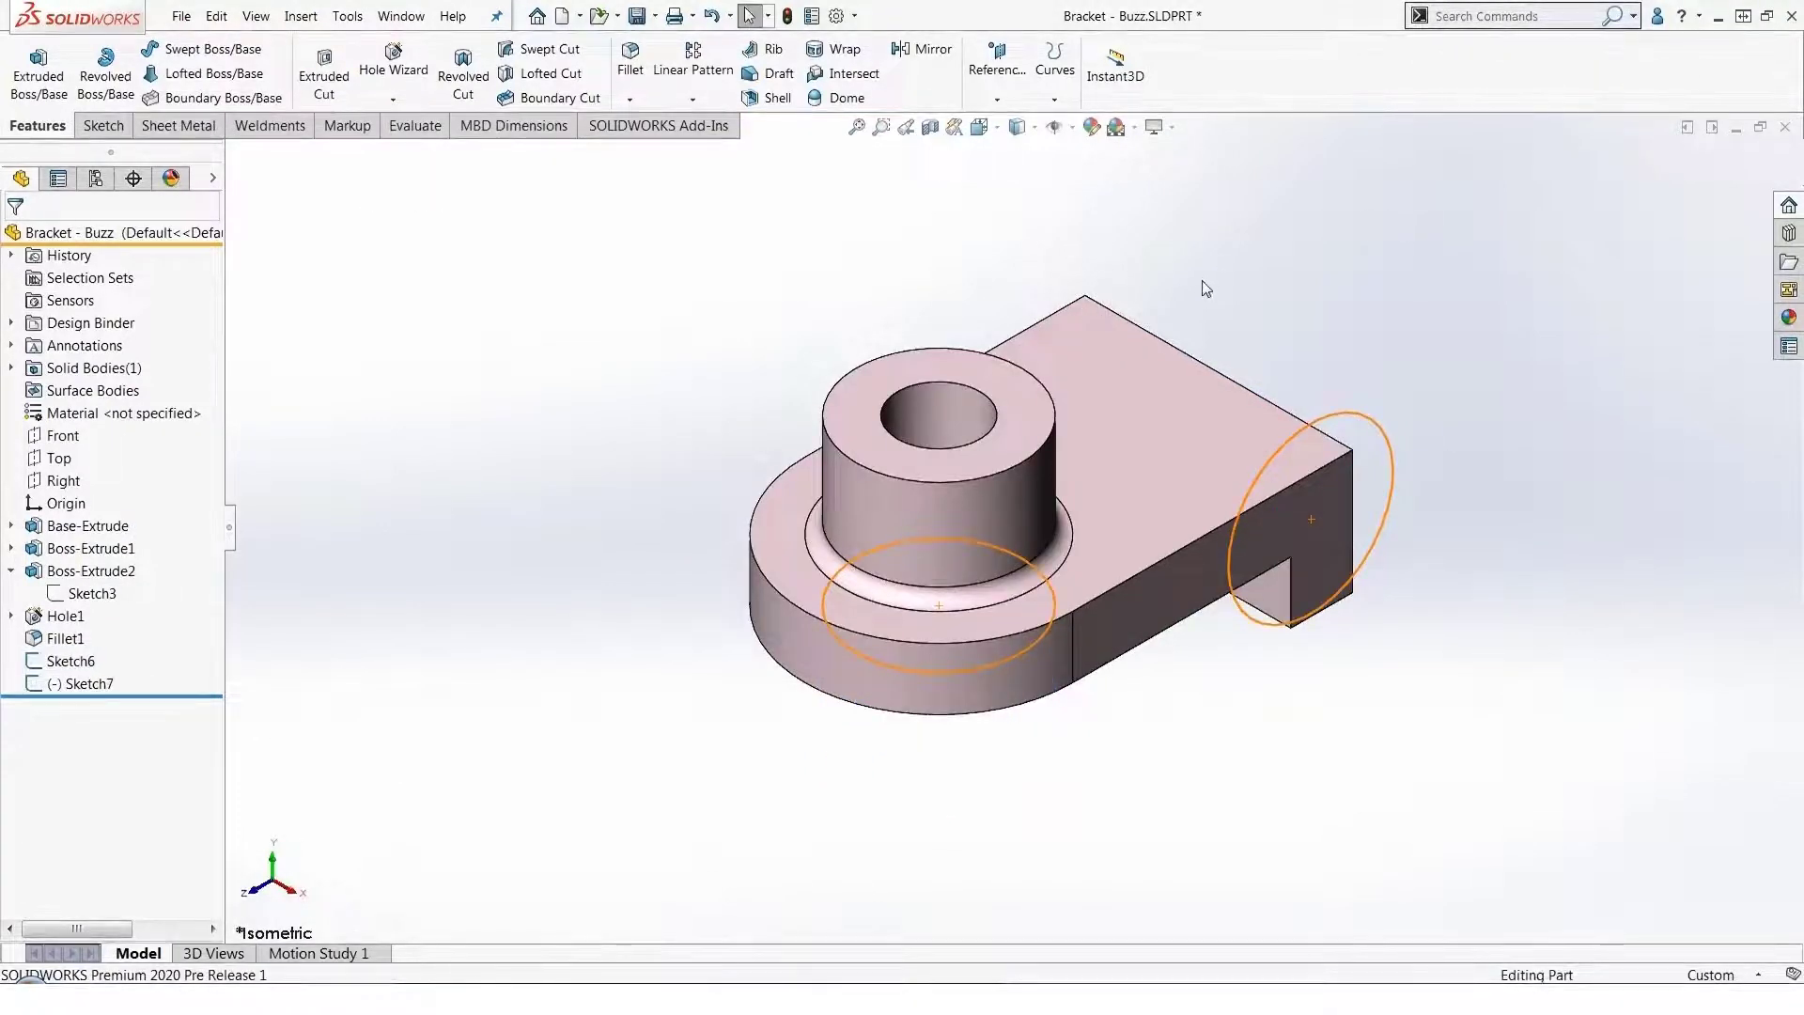
click(1071, 548)
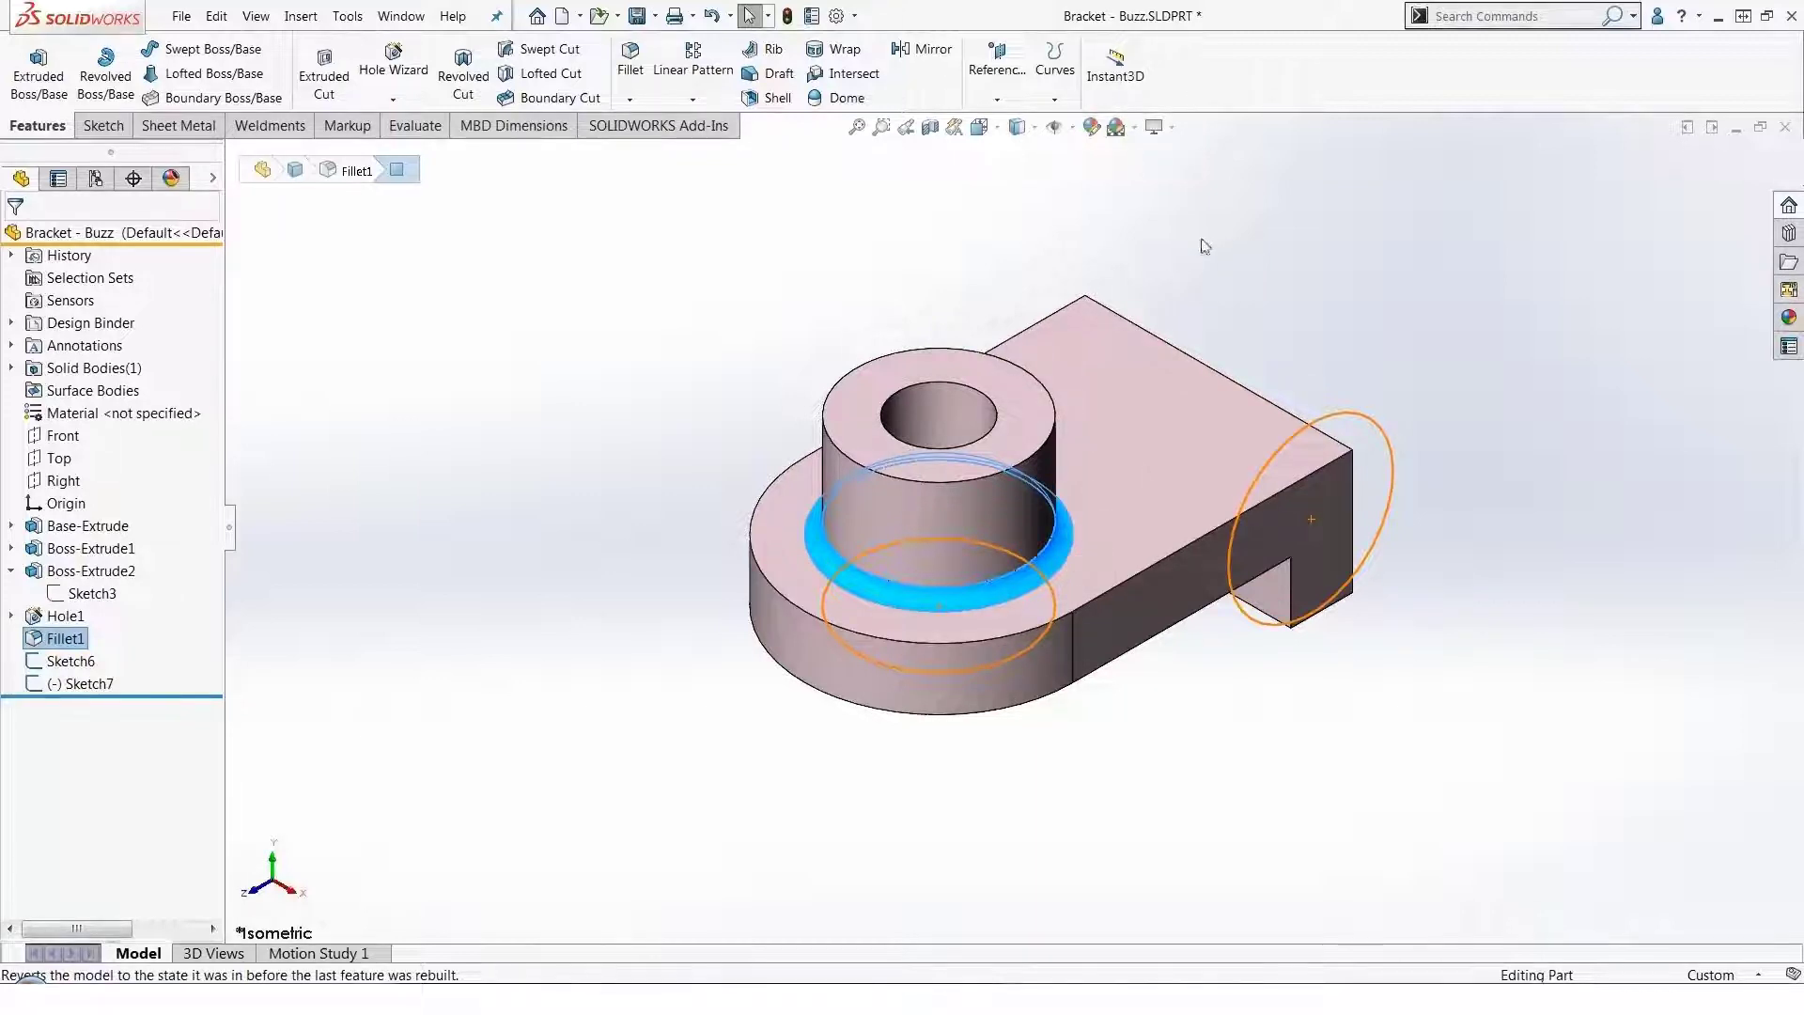
click(1214, 272)
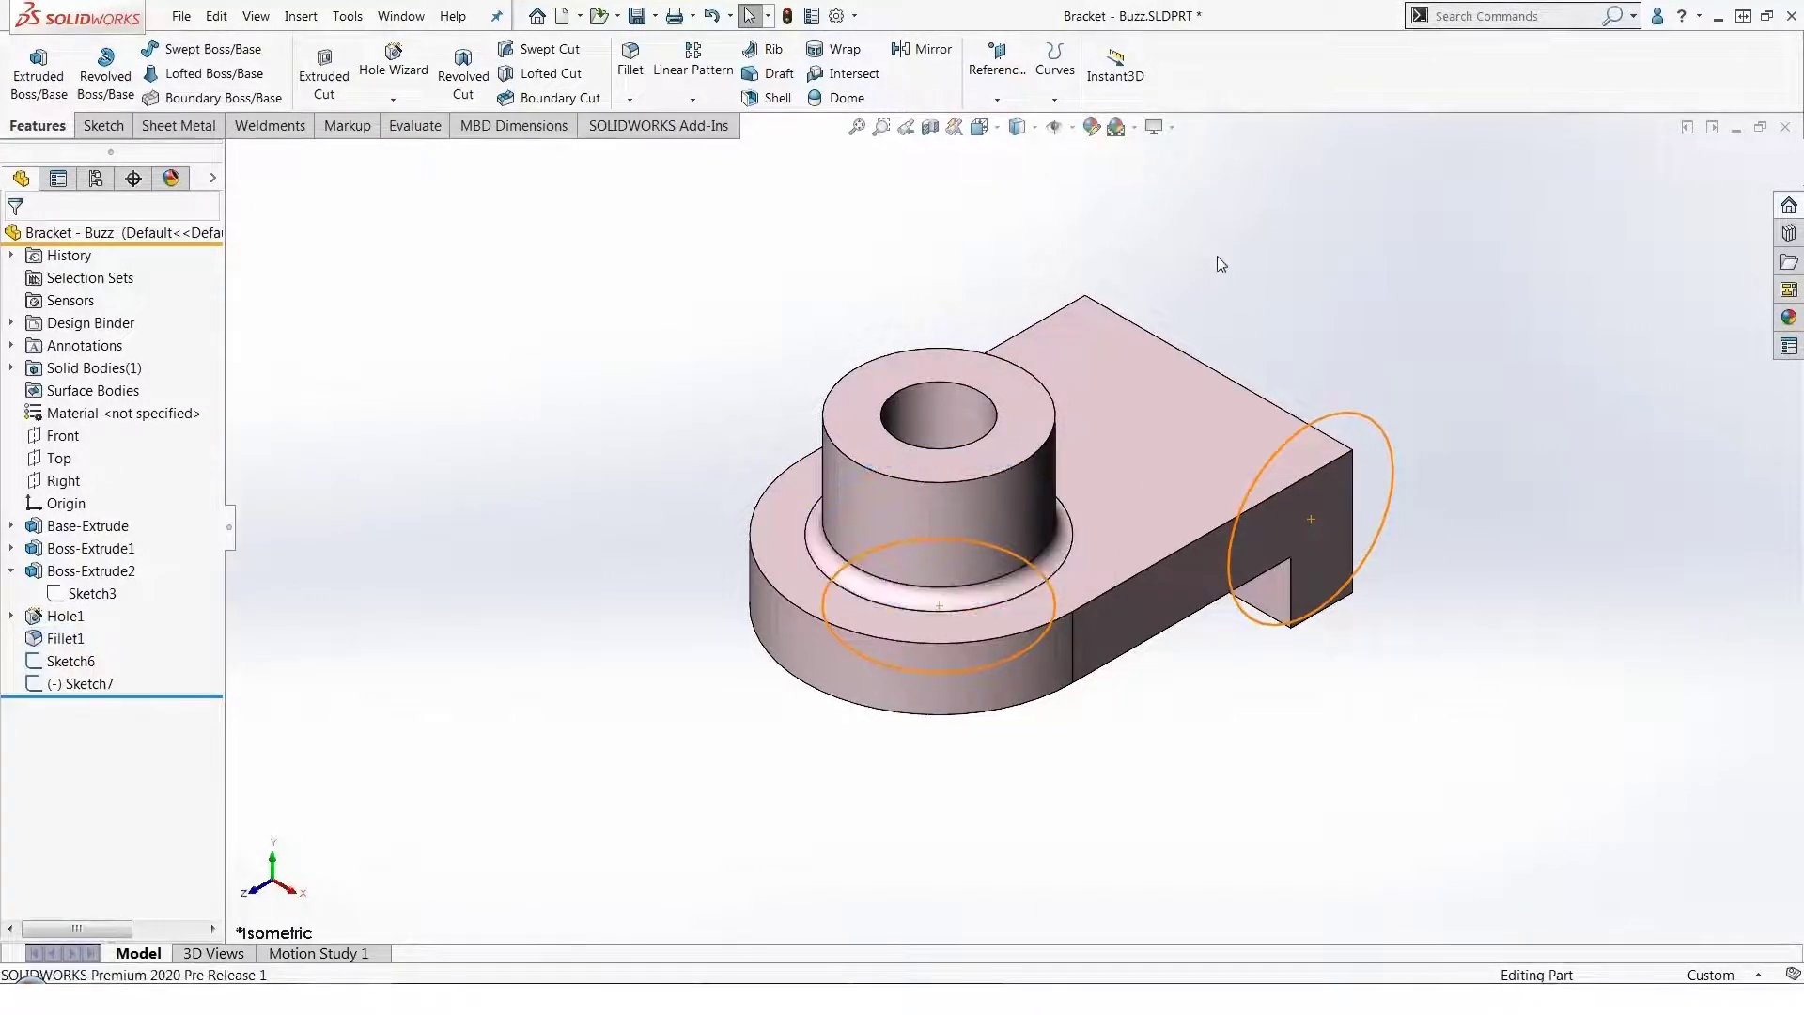
Delete the leftover Sketch6 and Sketch7
click(102, 663)
shift+click(97, 680)
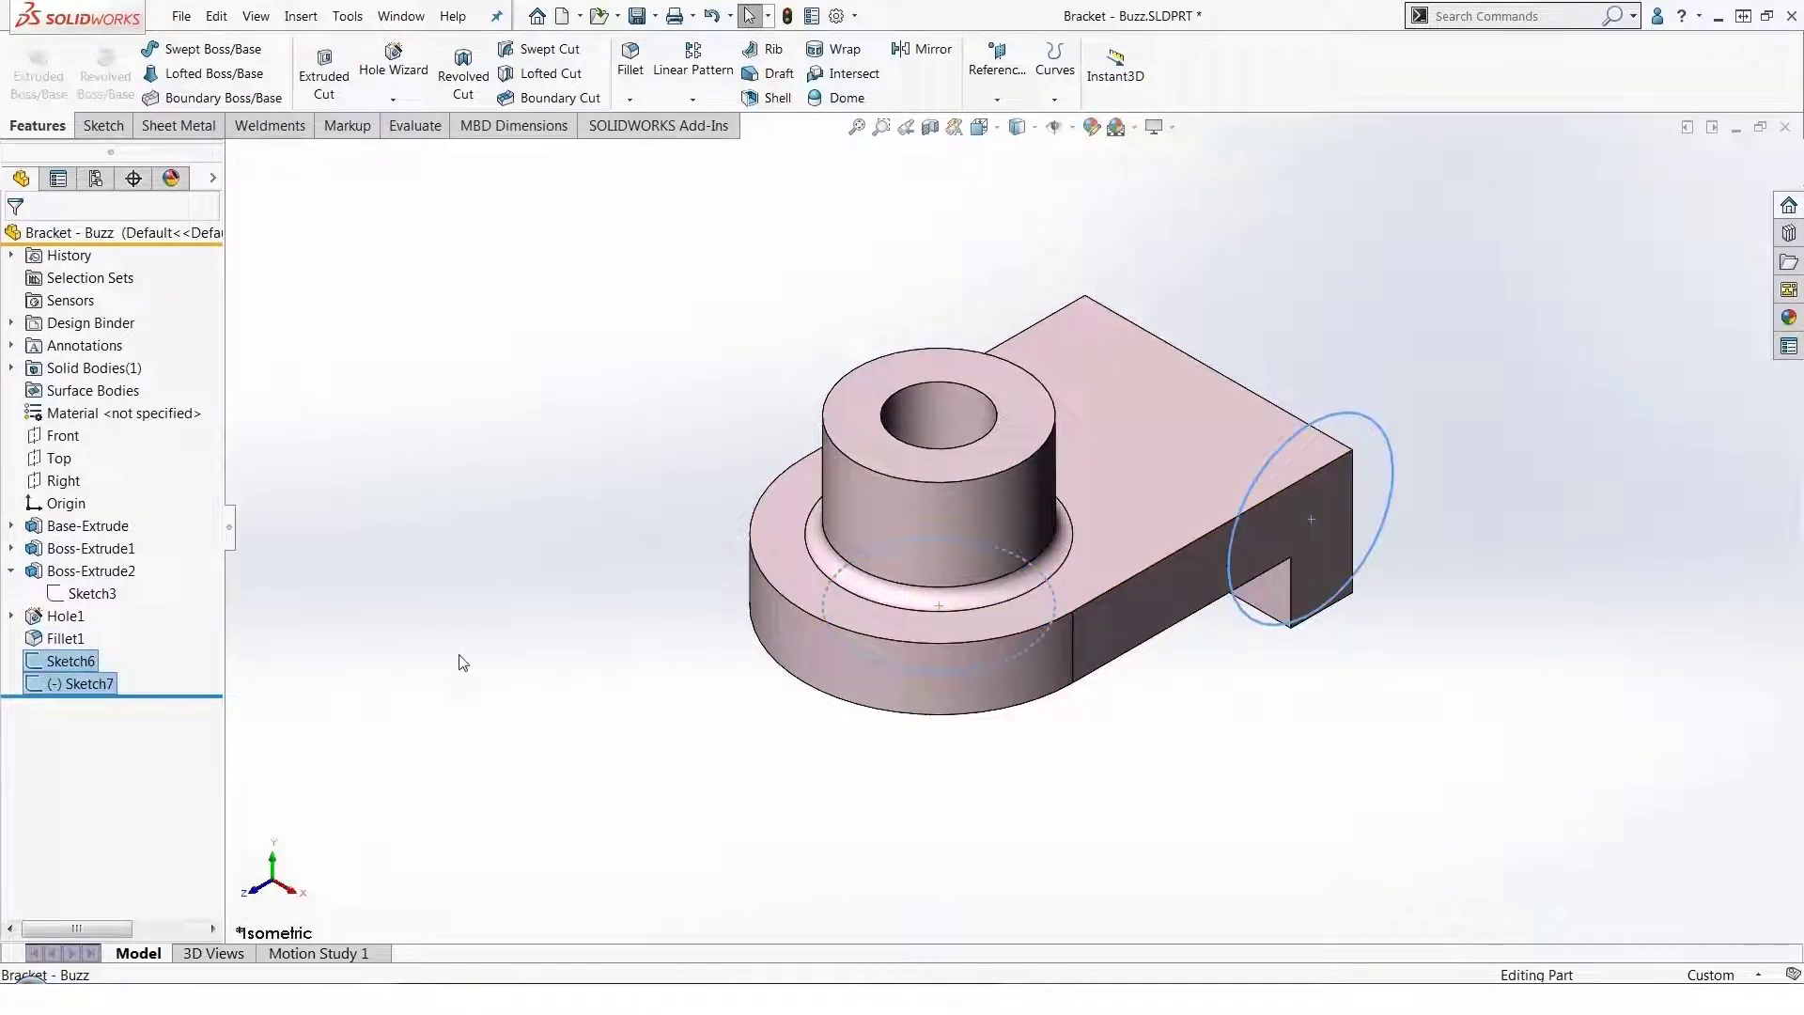
key(Delete)
key(Return)
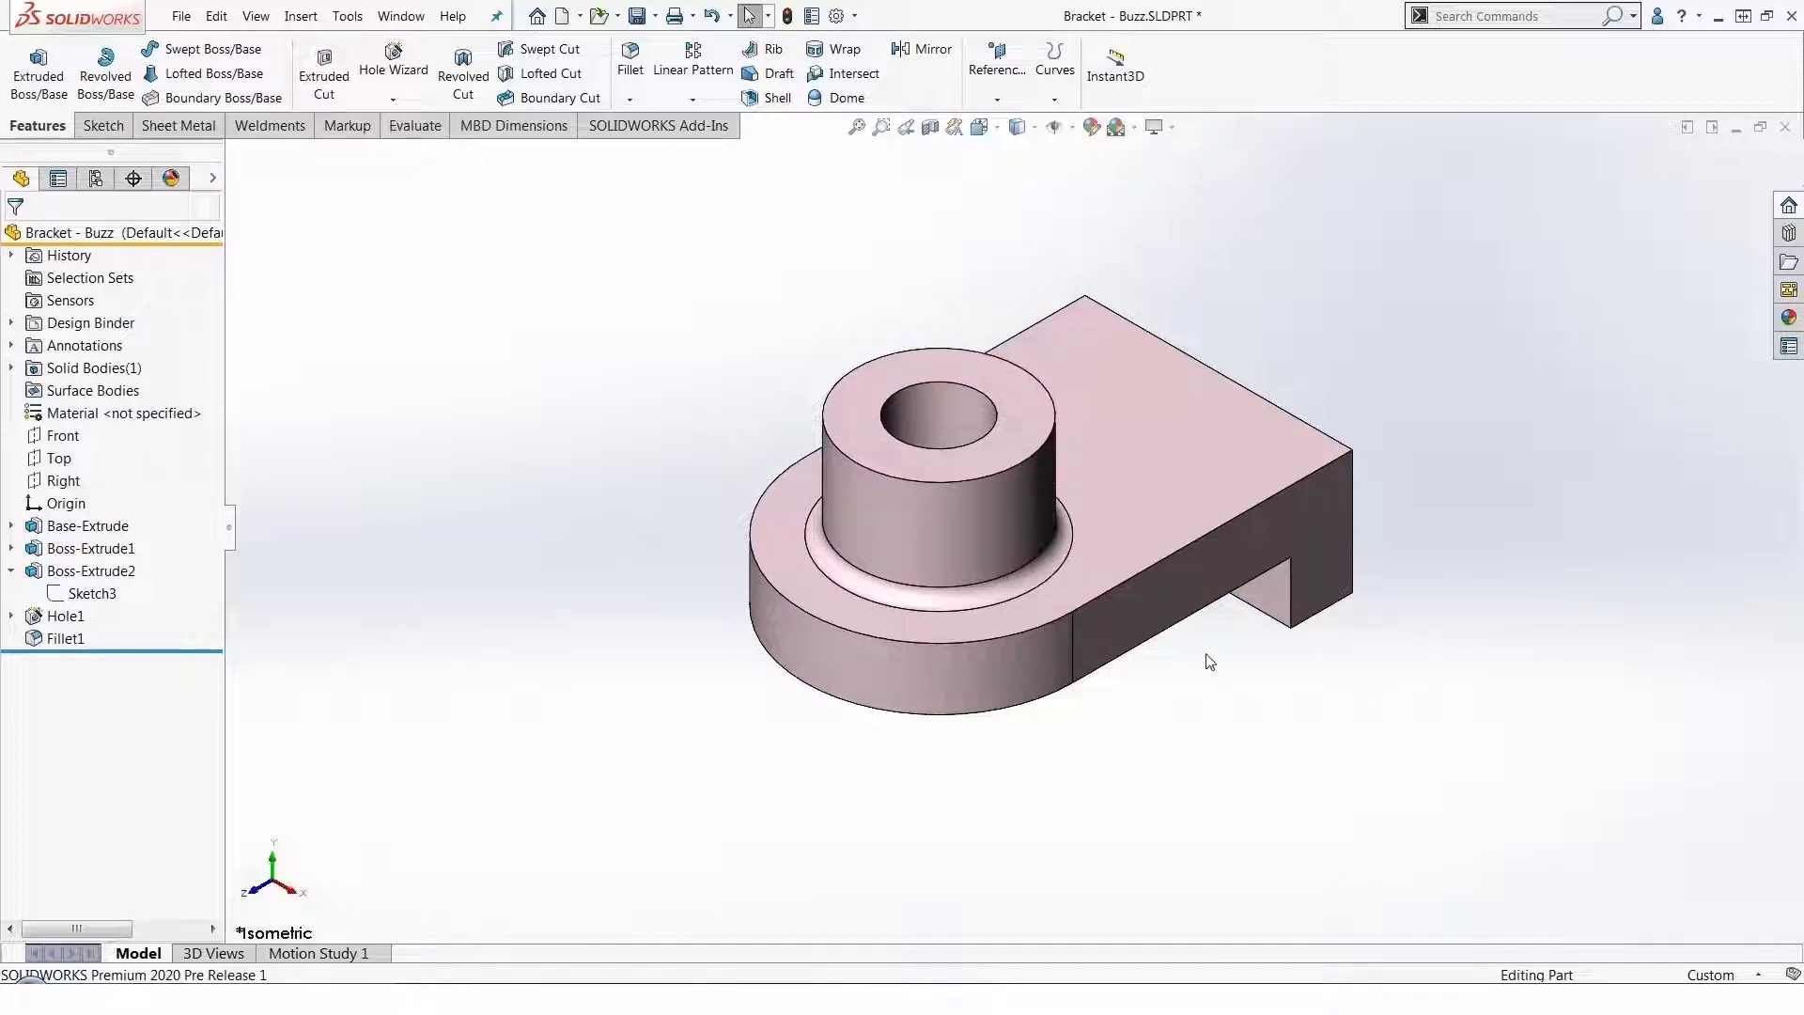
Copy the boss fillet onto the block's top back edge, creating Fillet2
click(1062, 554)
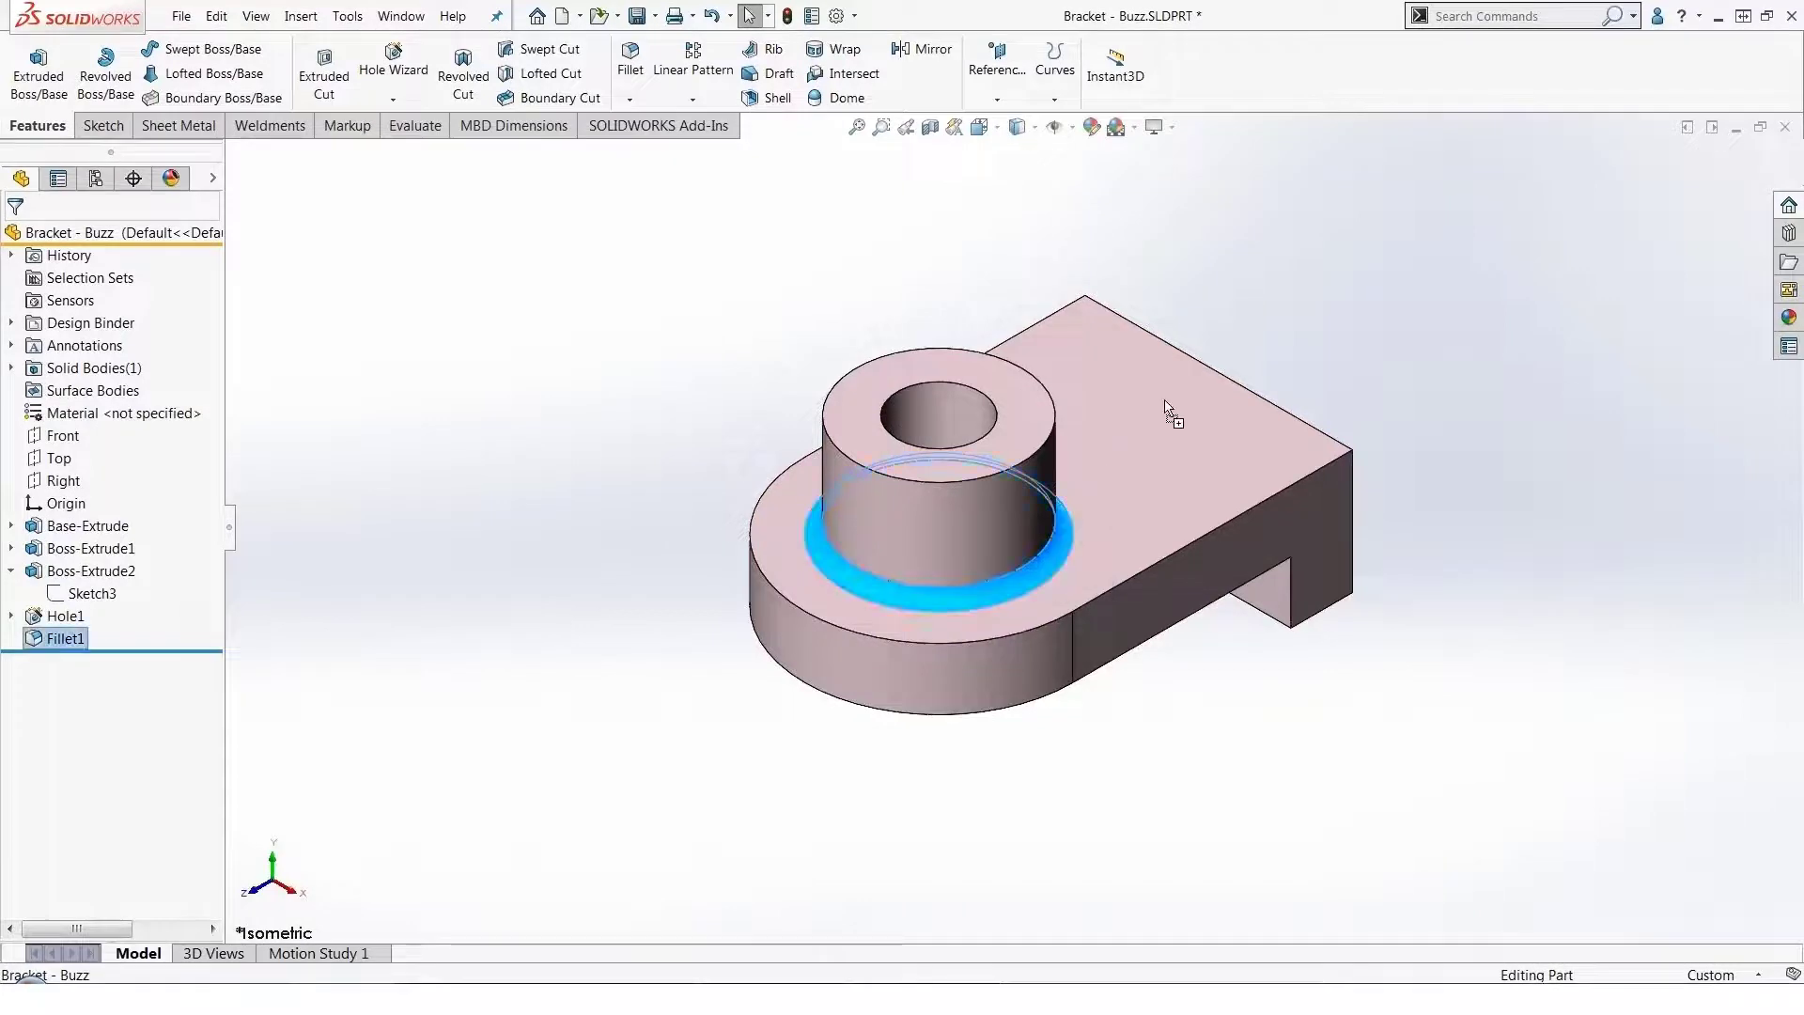
ctrl+drag(1218, 386, 1218, 377)
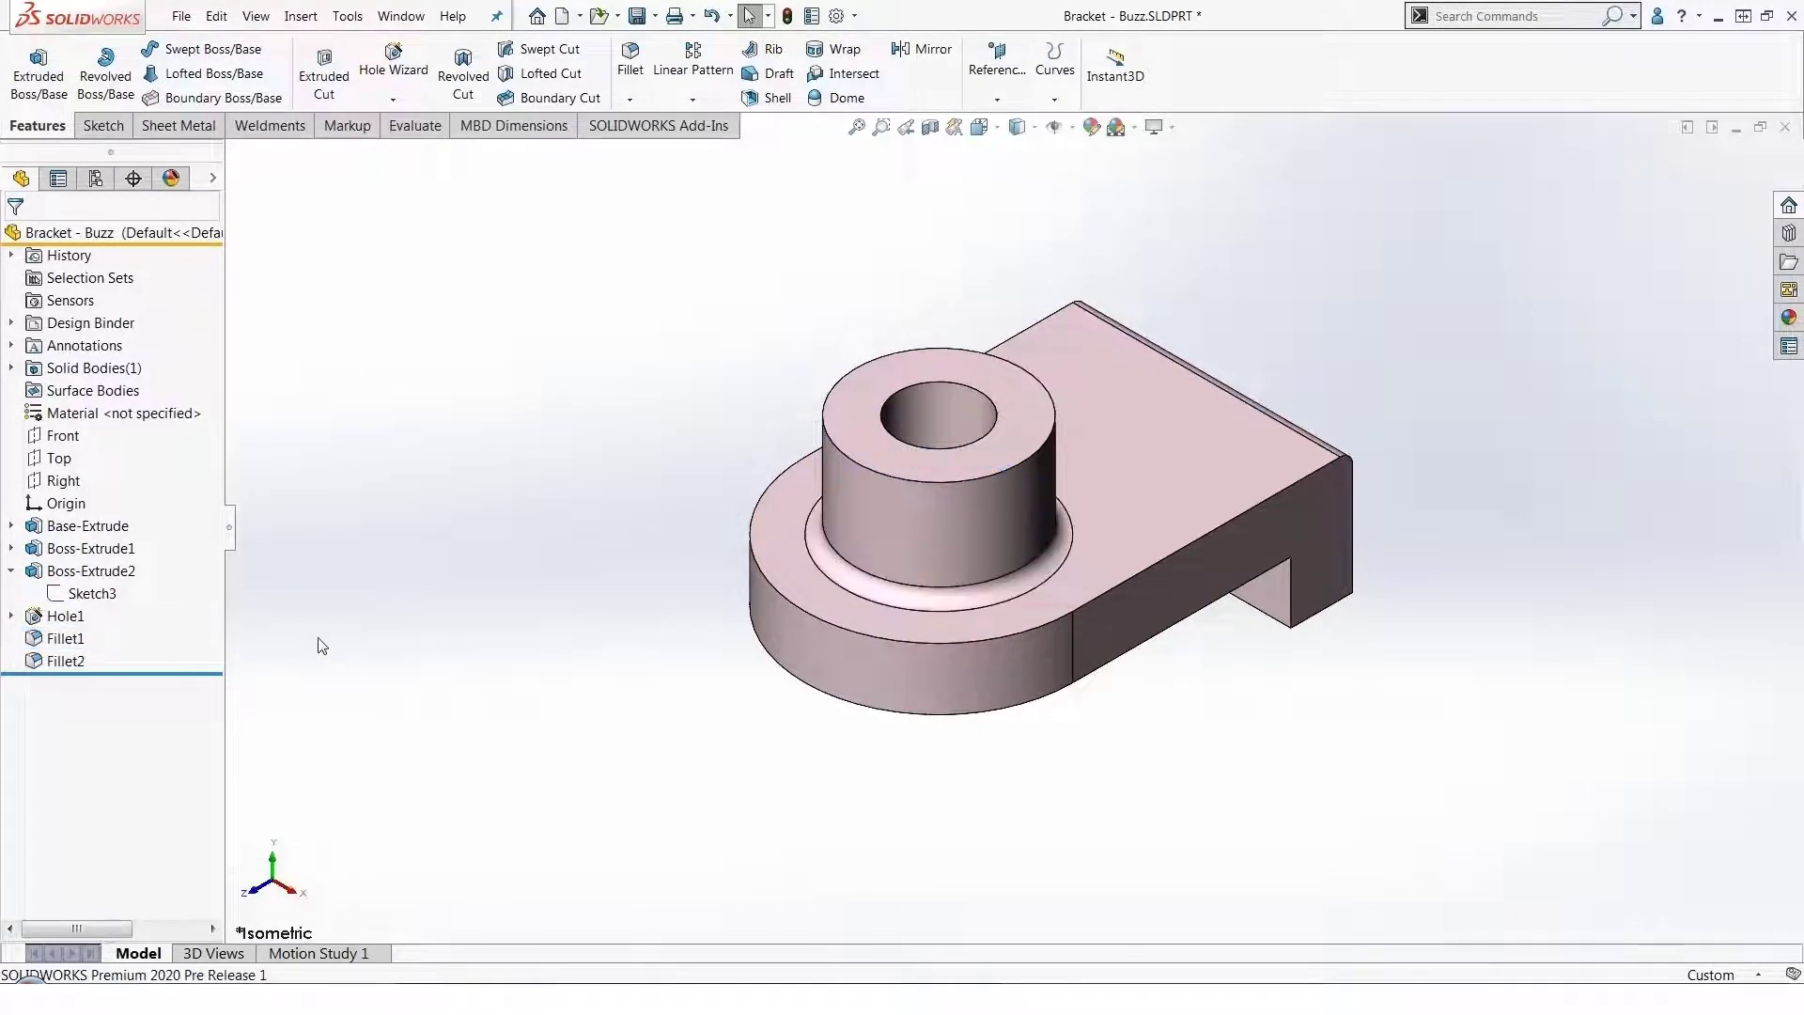
click(66, 661)
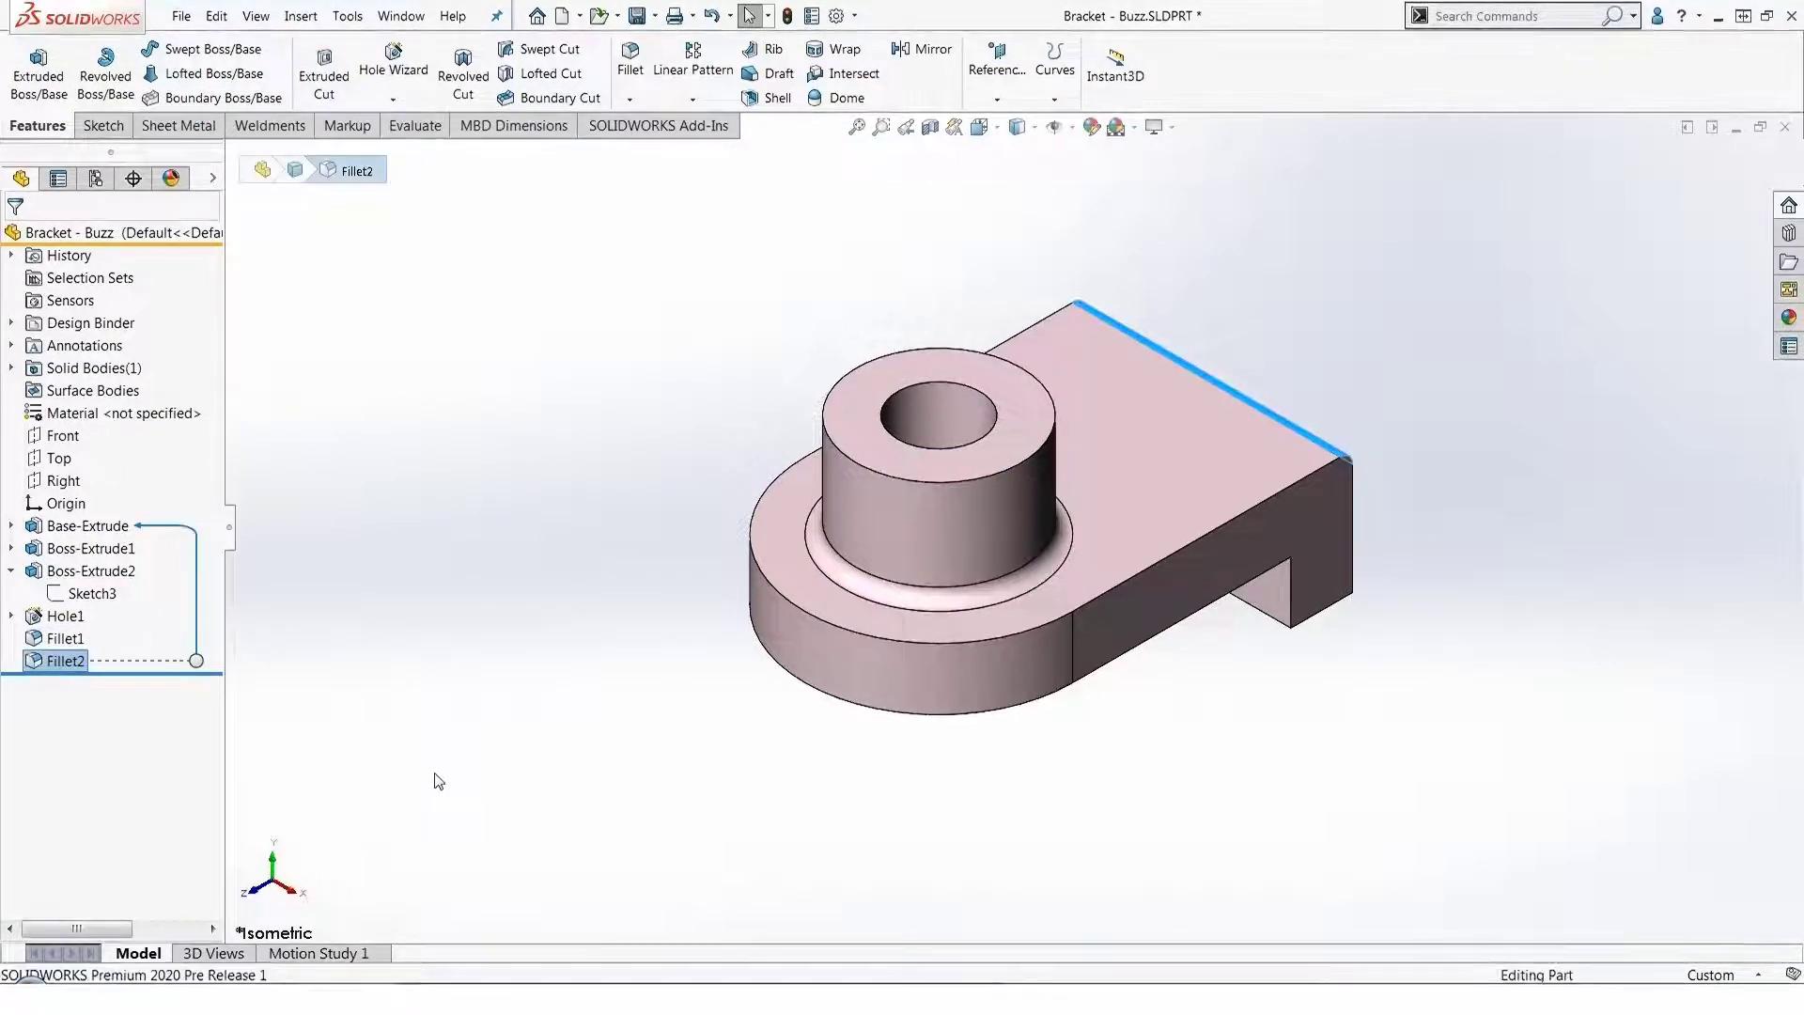
click(442, 775)
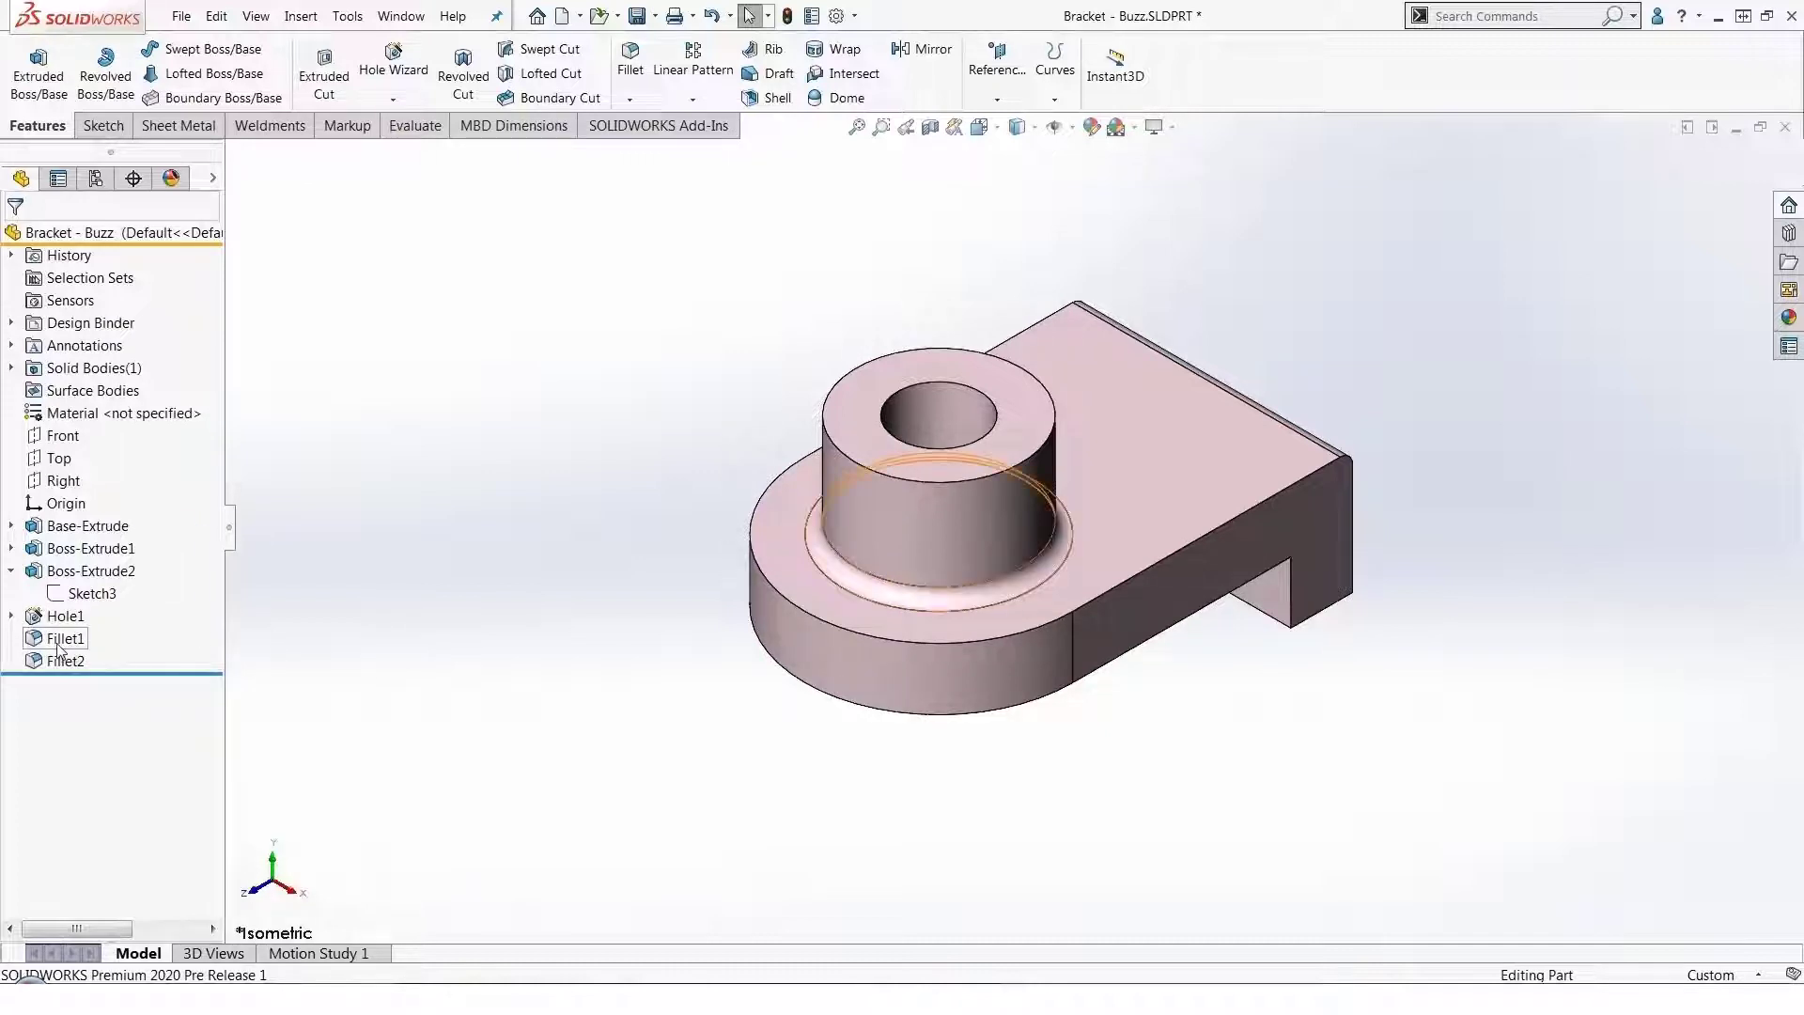
Drag Fillet1 from the FeatureManager onto the base's top edge, creating Fillet3
drag(60, 647, 125, 615)
drag(515, 626, 782, 601)
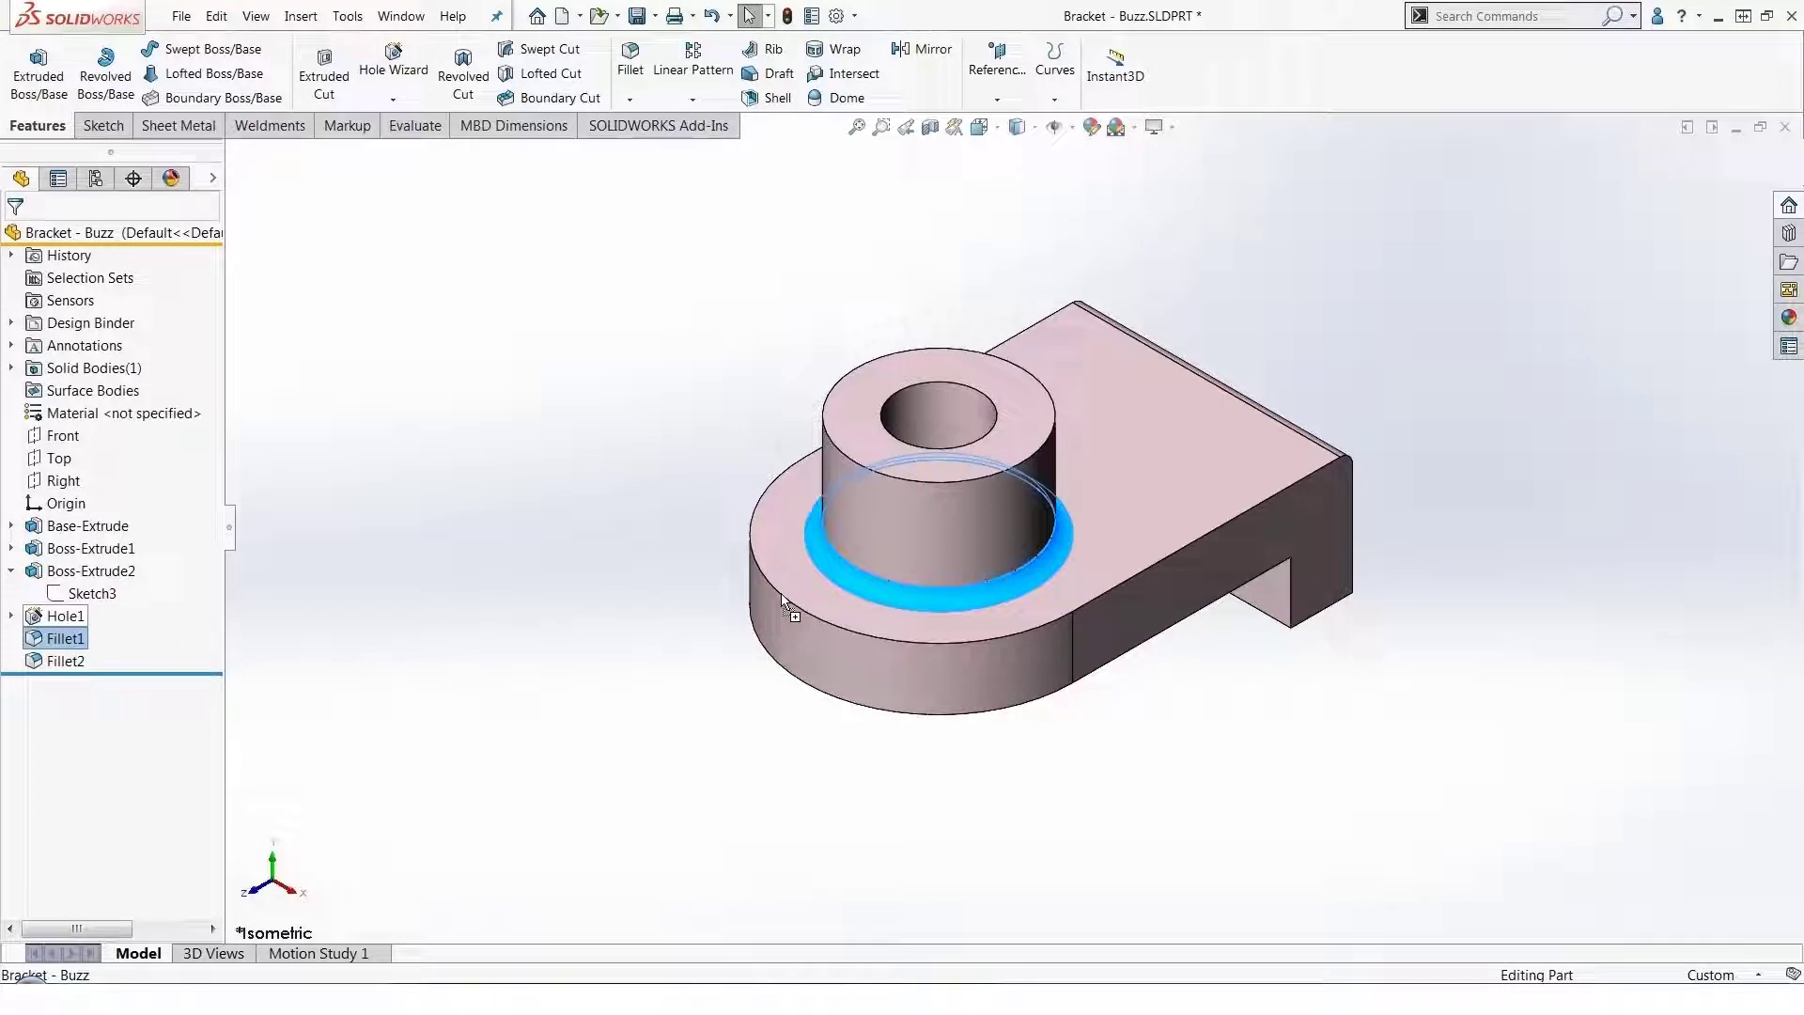
drag(781, 601, 781, 601)
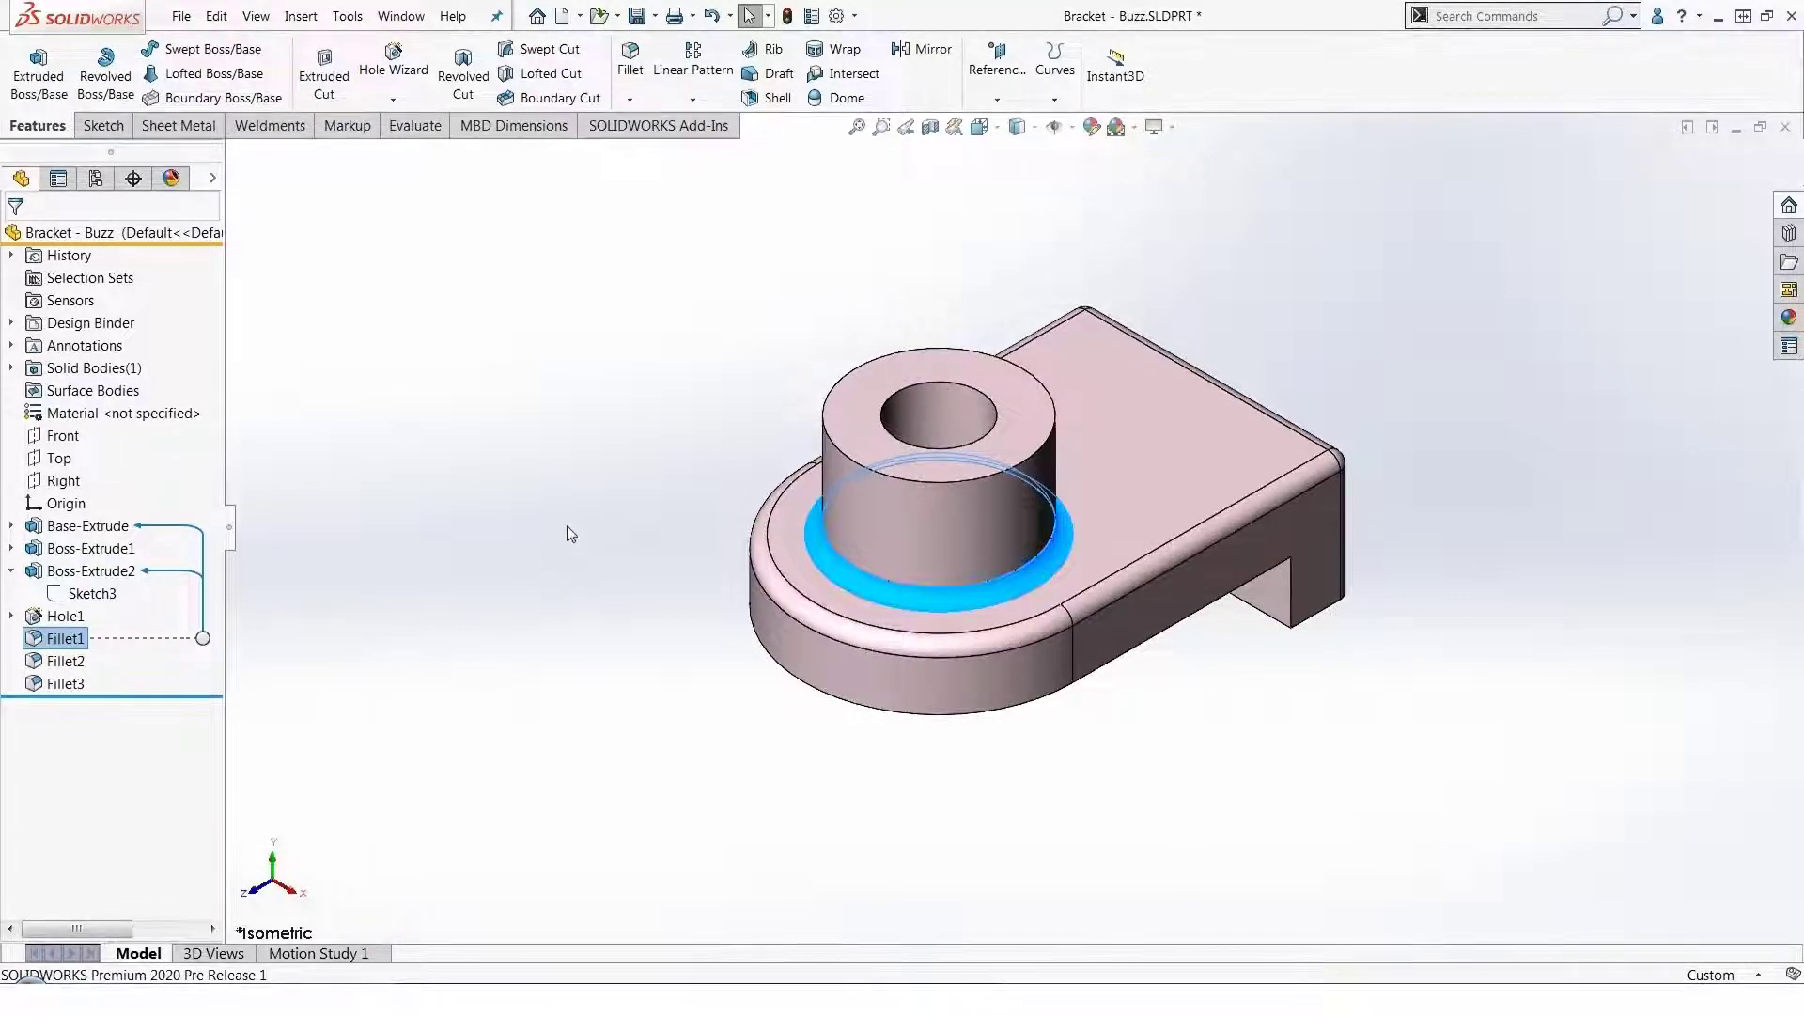
click(402, 17)
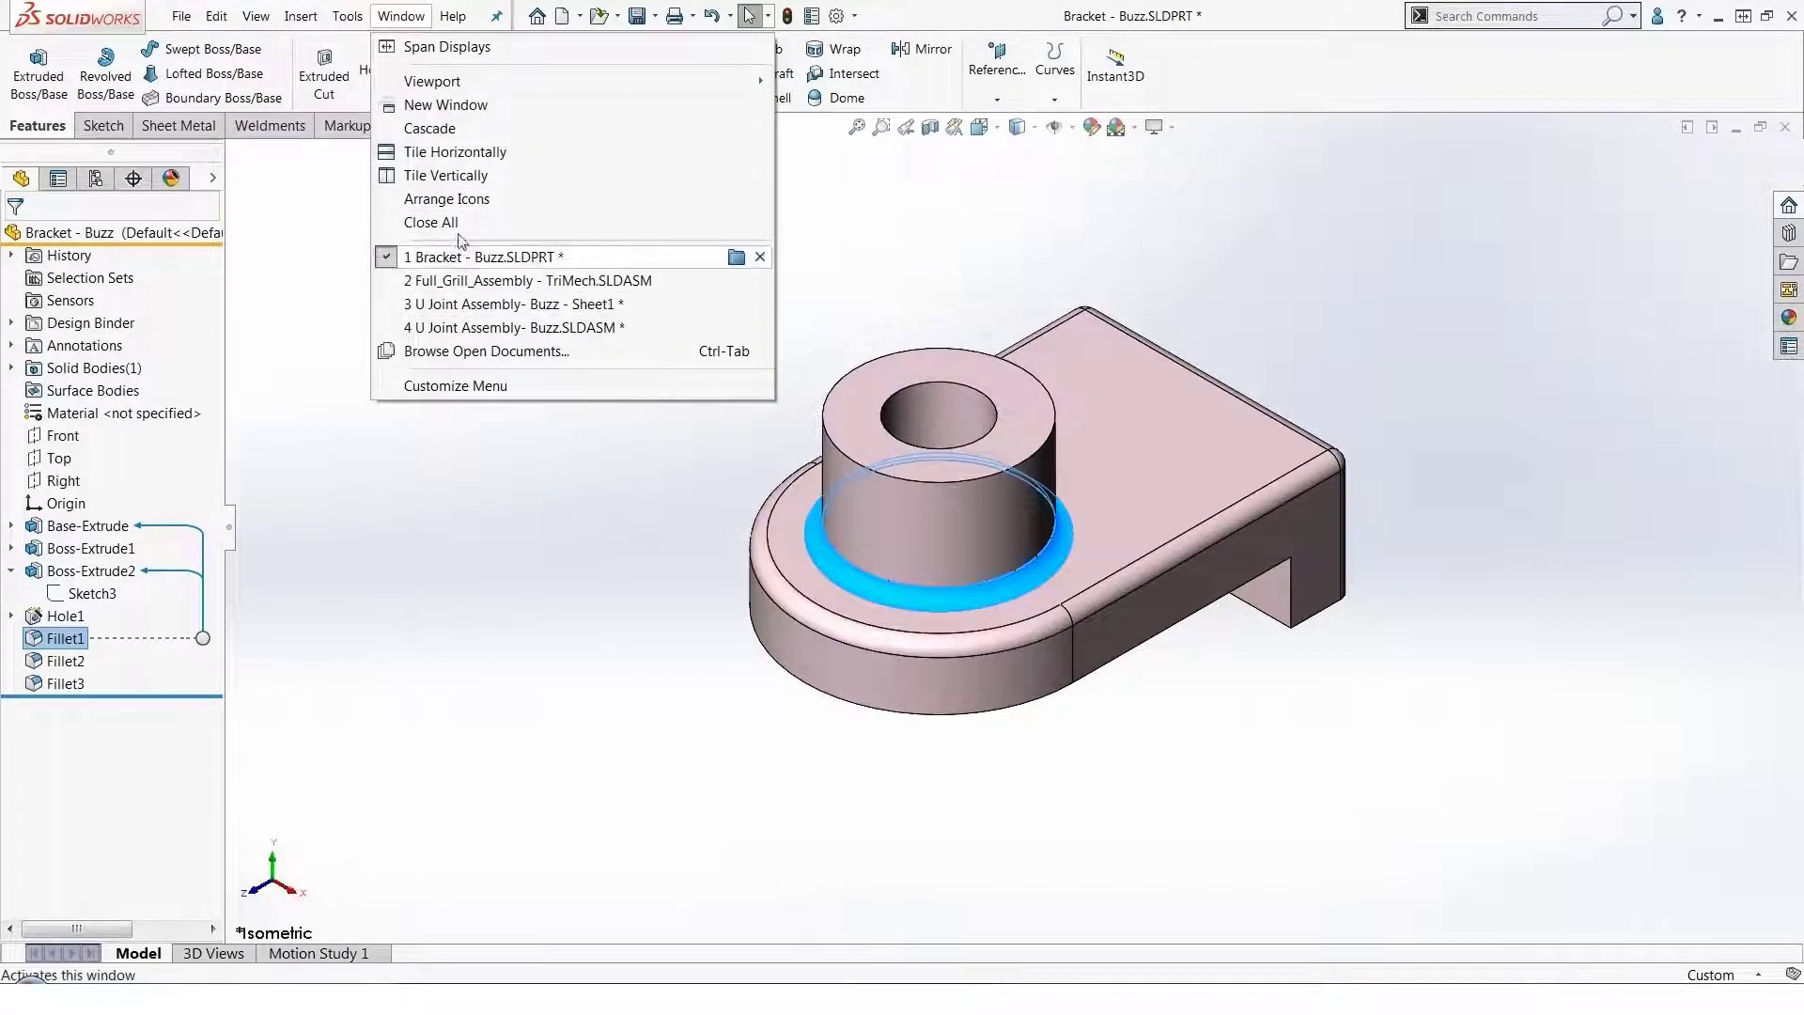
Tile the four open documents and edit the Mounting Bracket in context within the U Joint Assembly
click(447, 151)
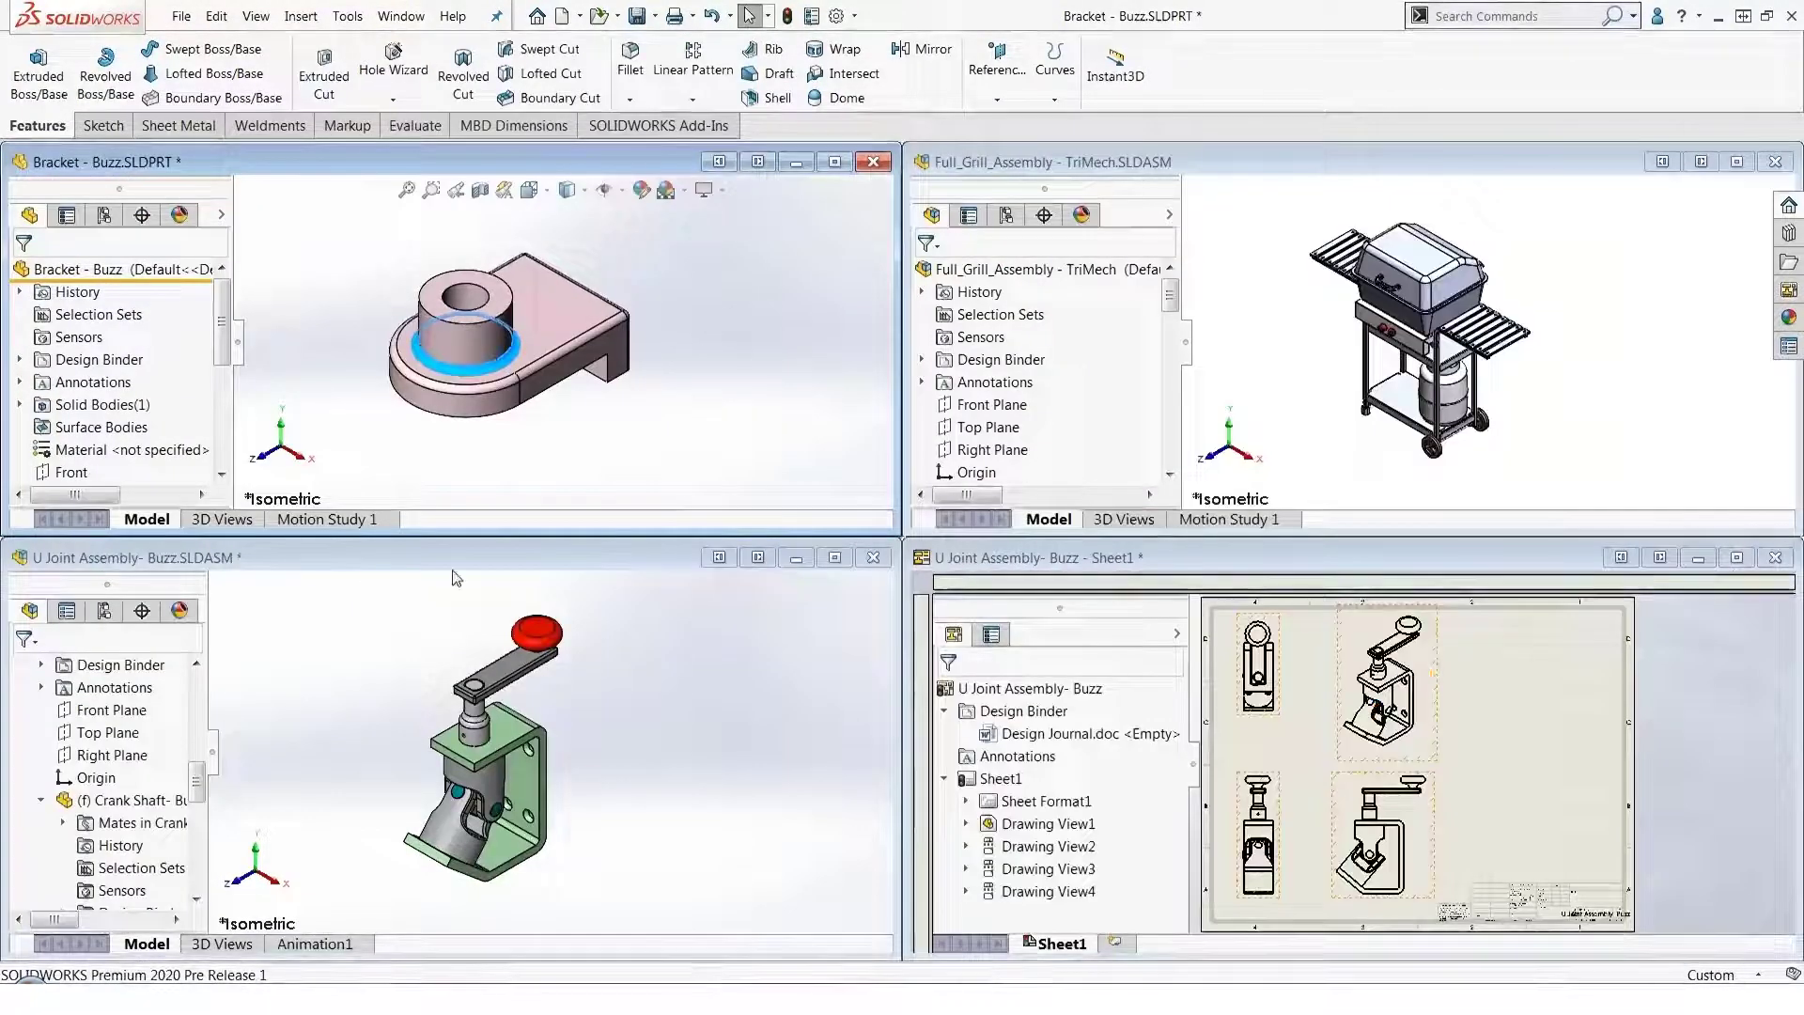
click(515, 735)
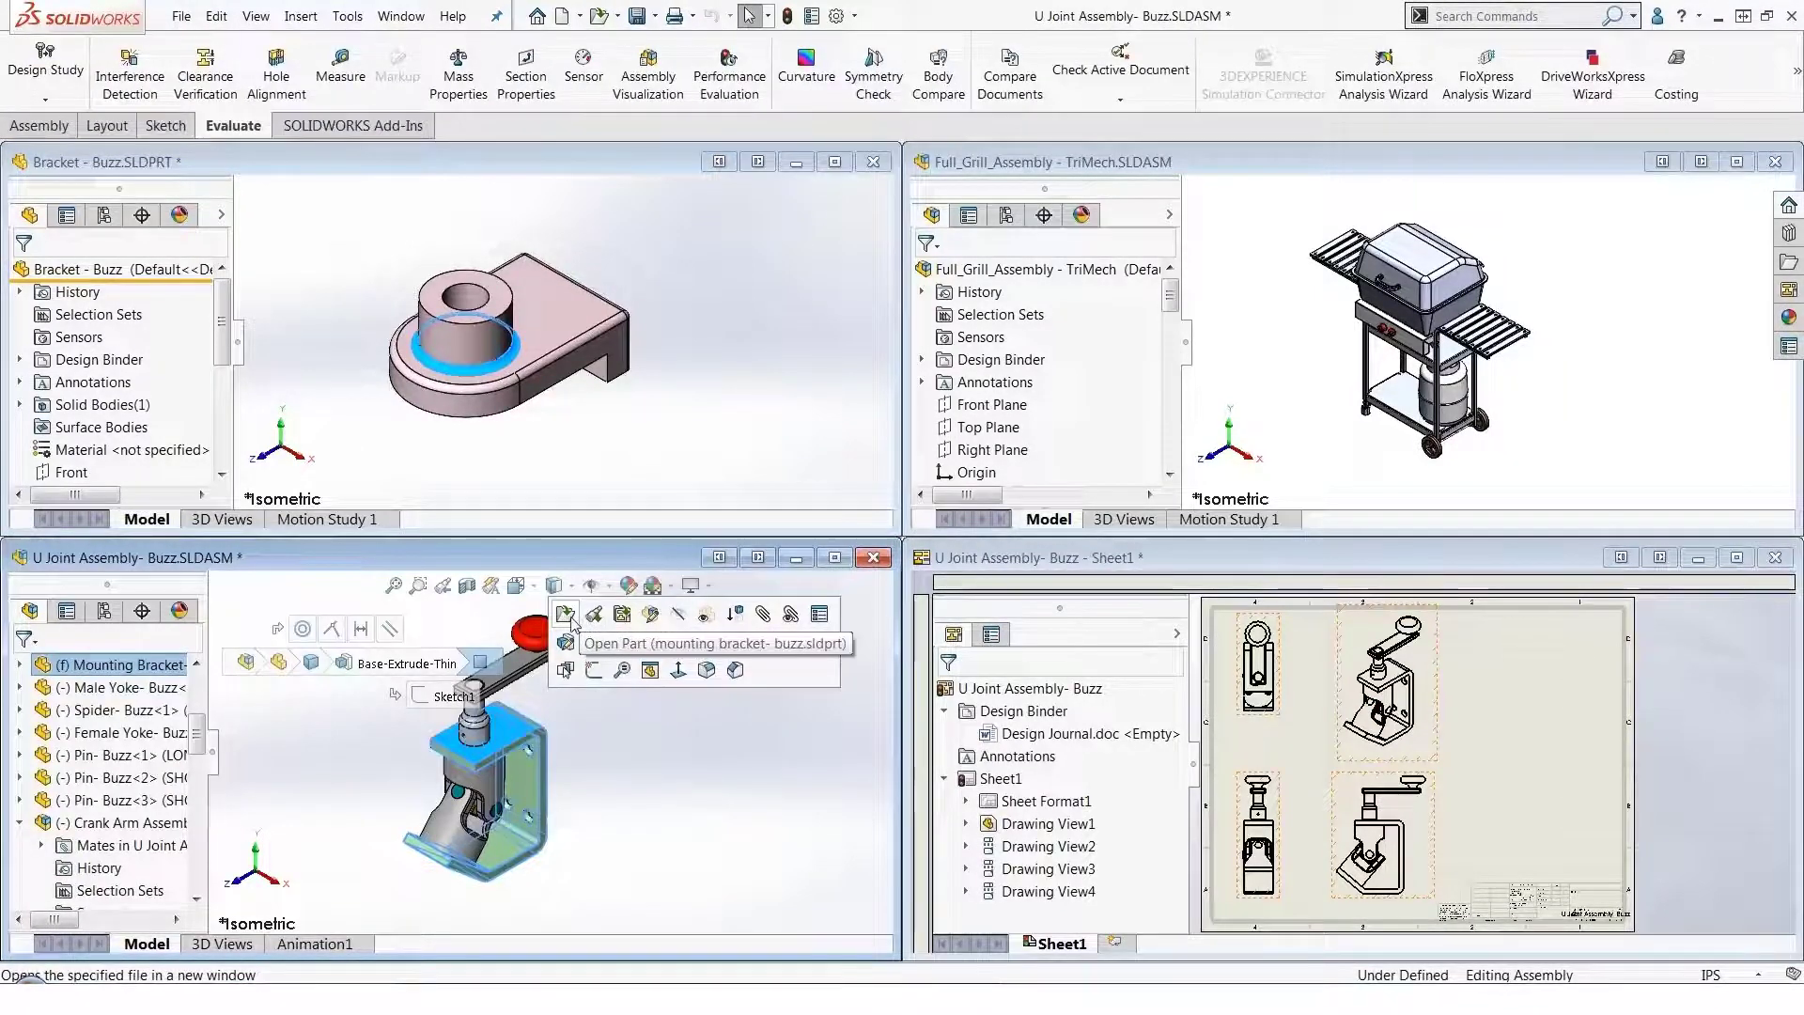
click(651, 622)
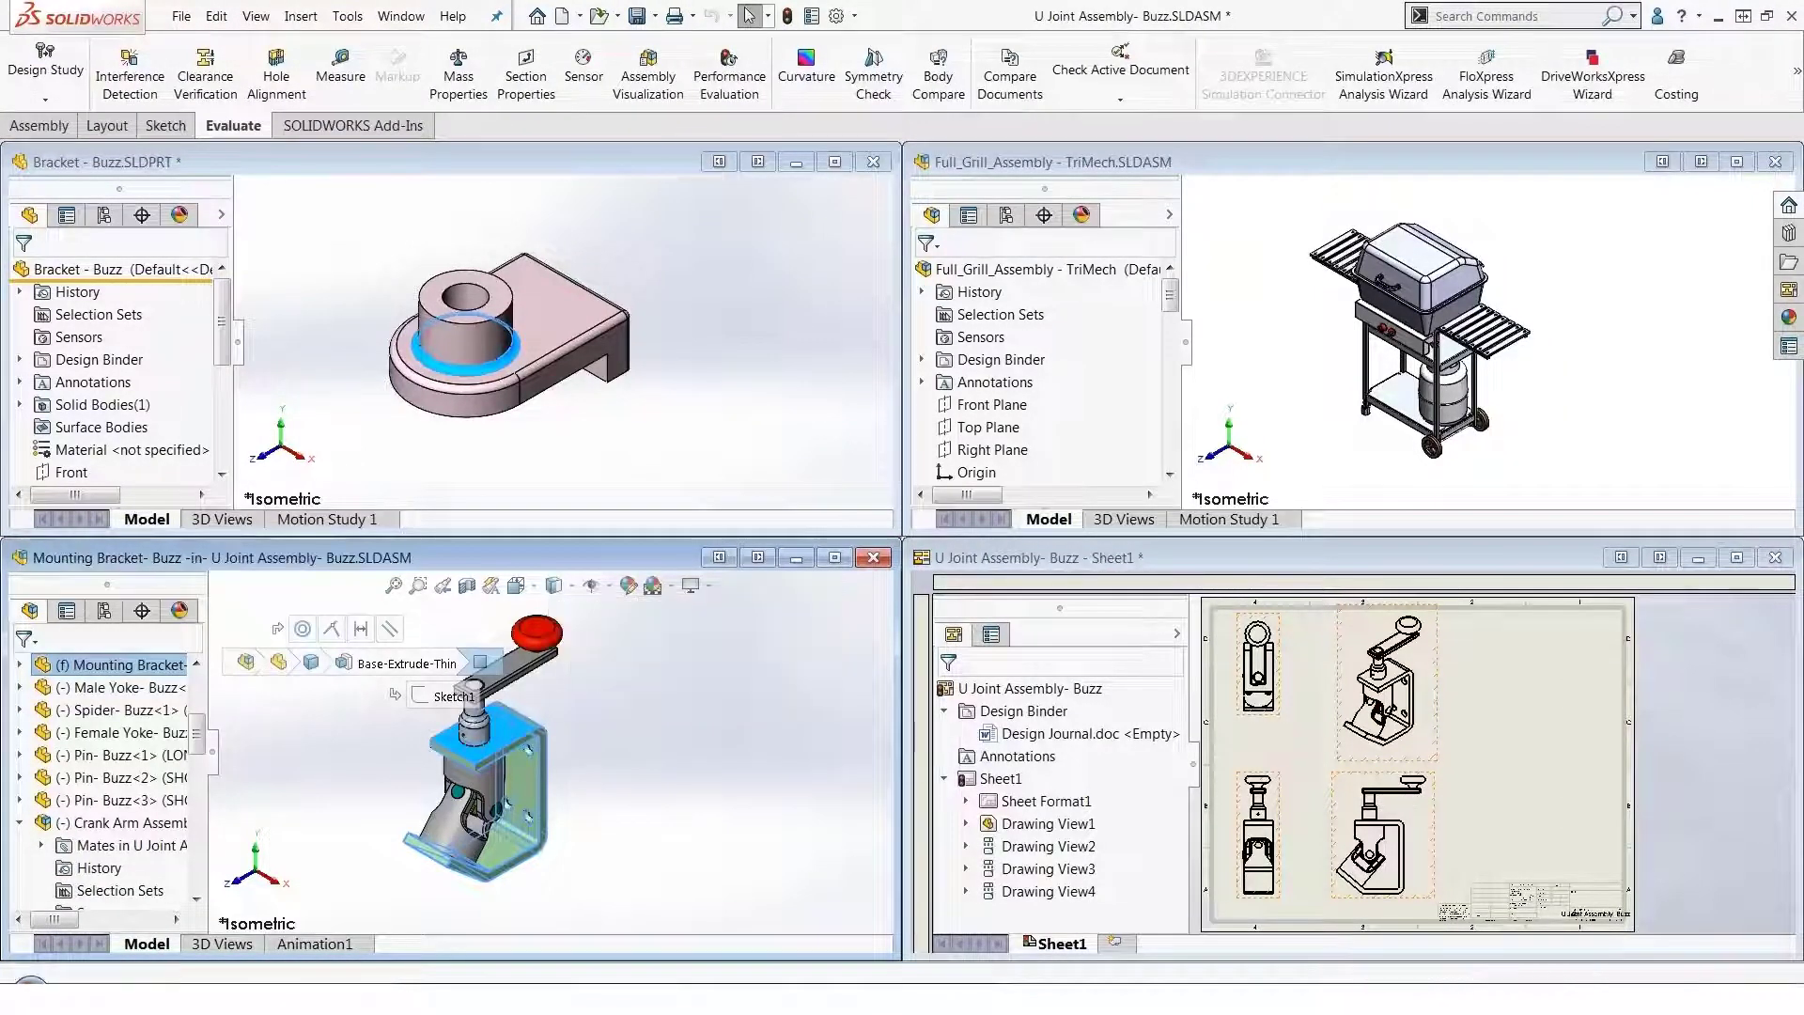
scroll(590, 703, down, 8)
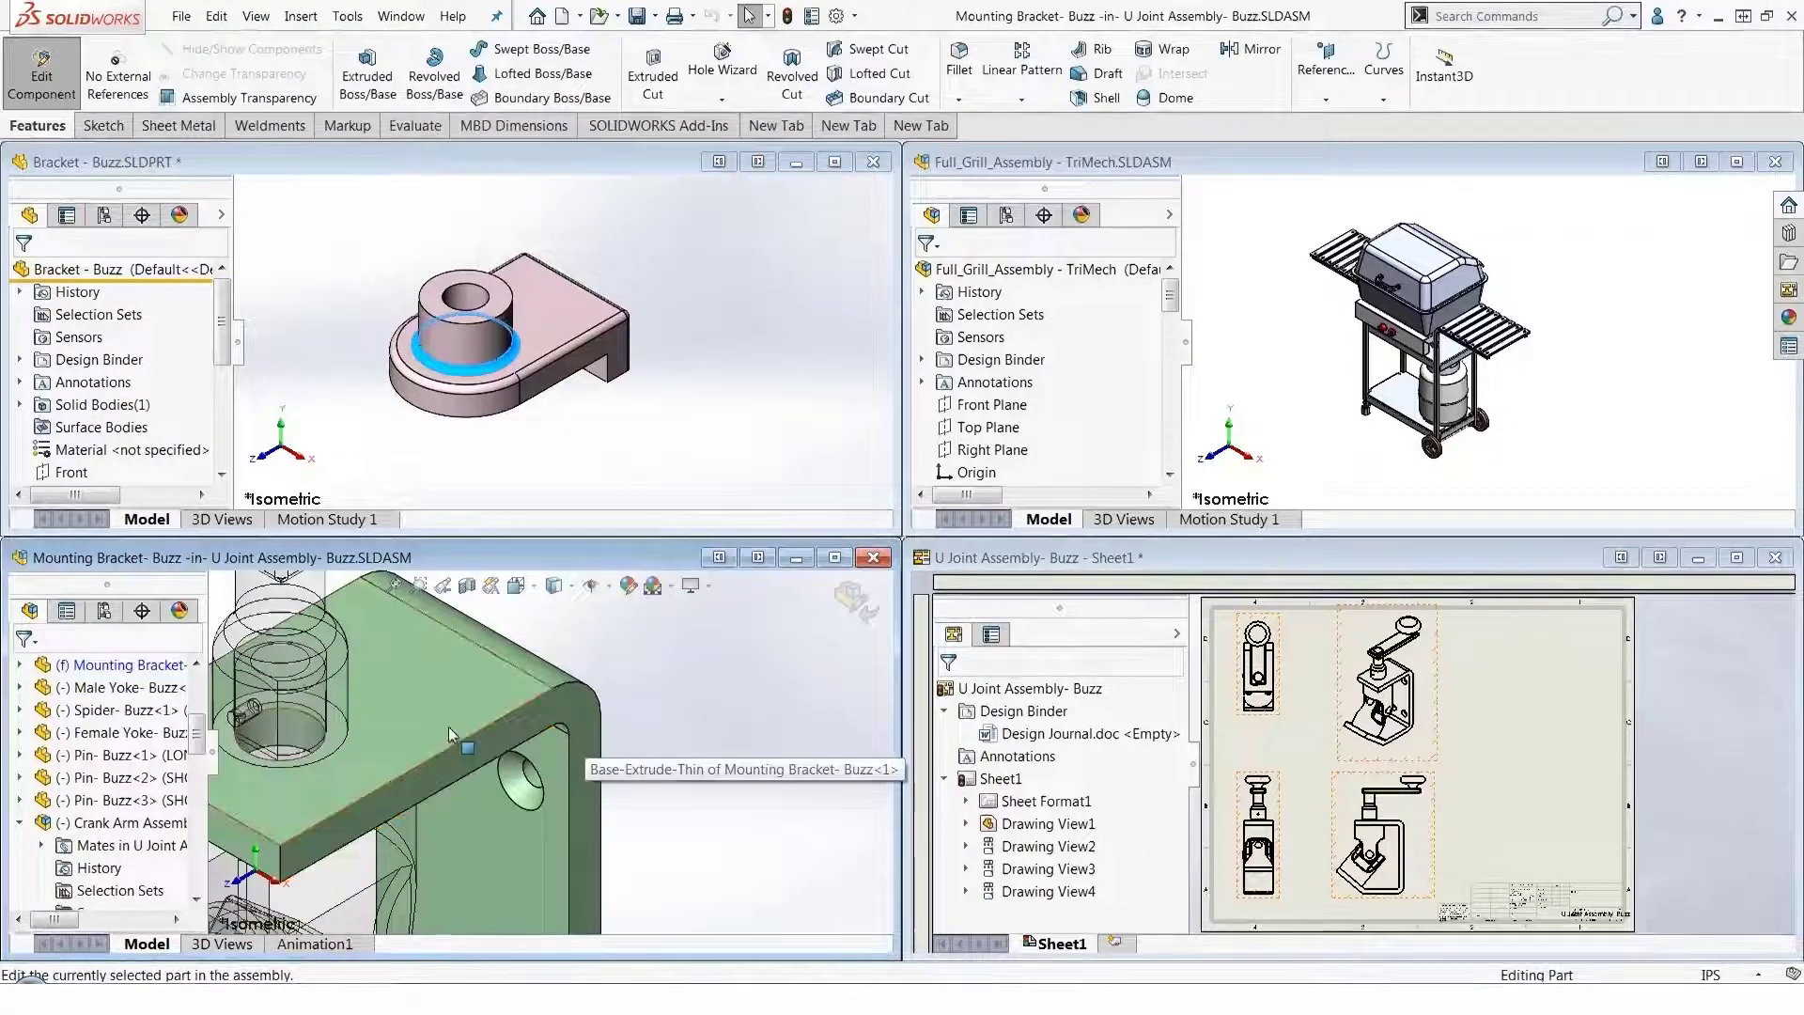
scroll(590, 703, down, 2)
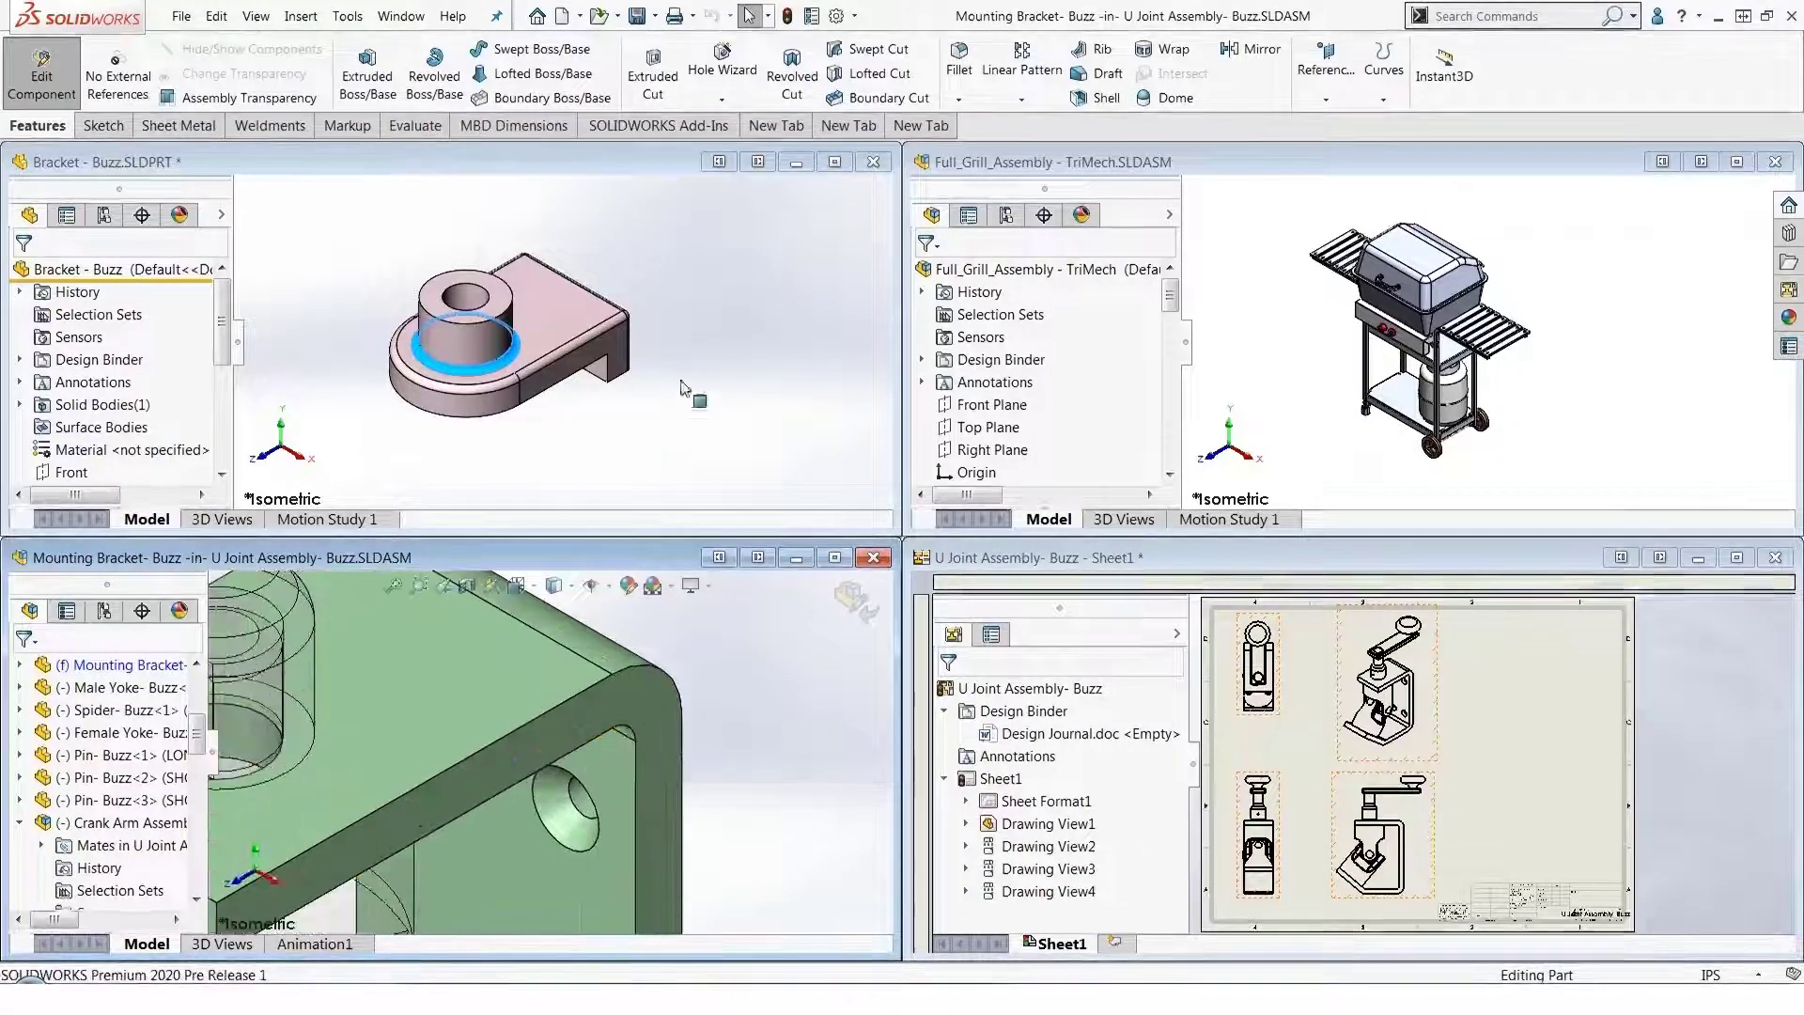
click(226, 357)
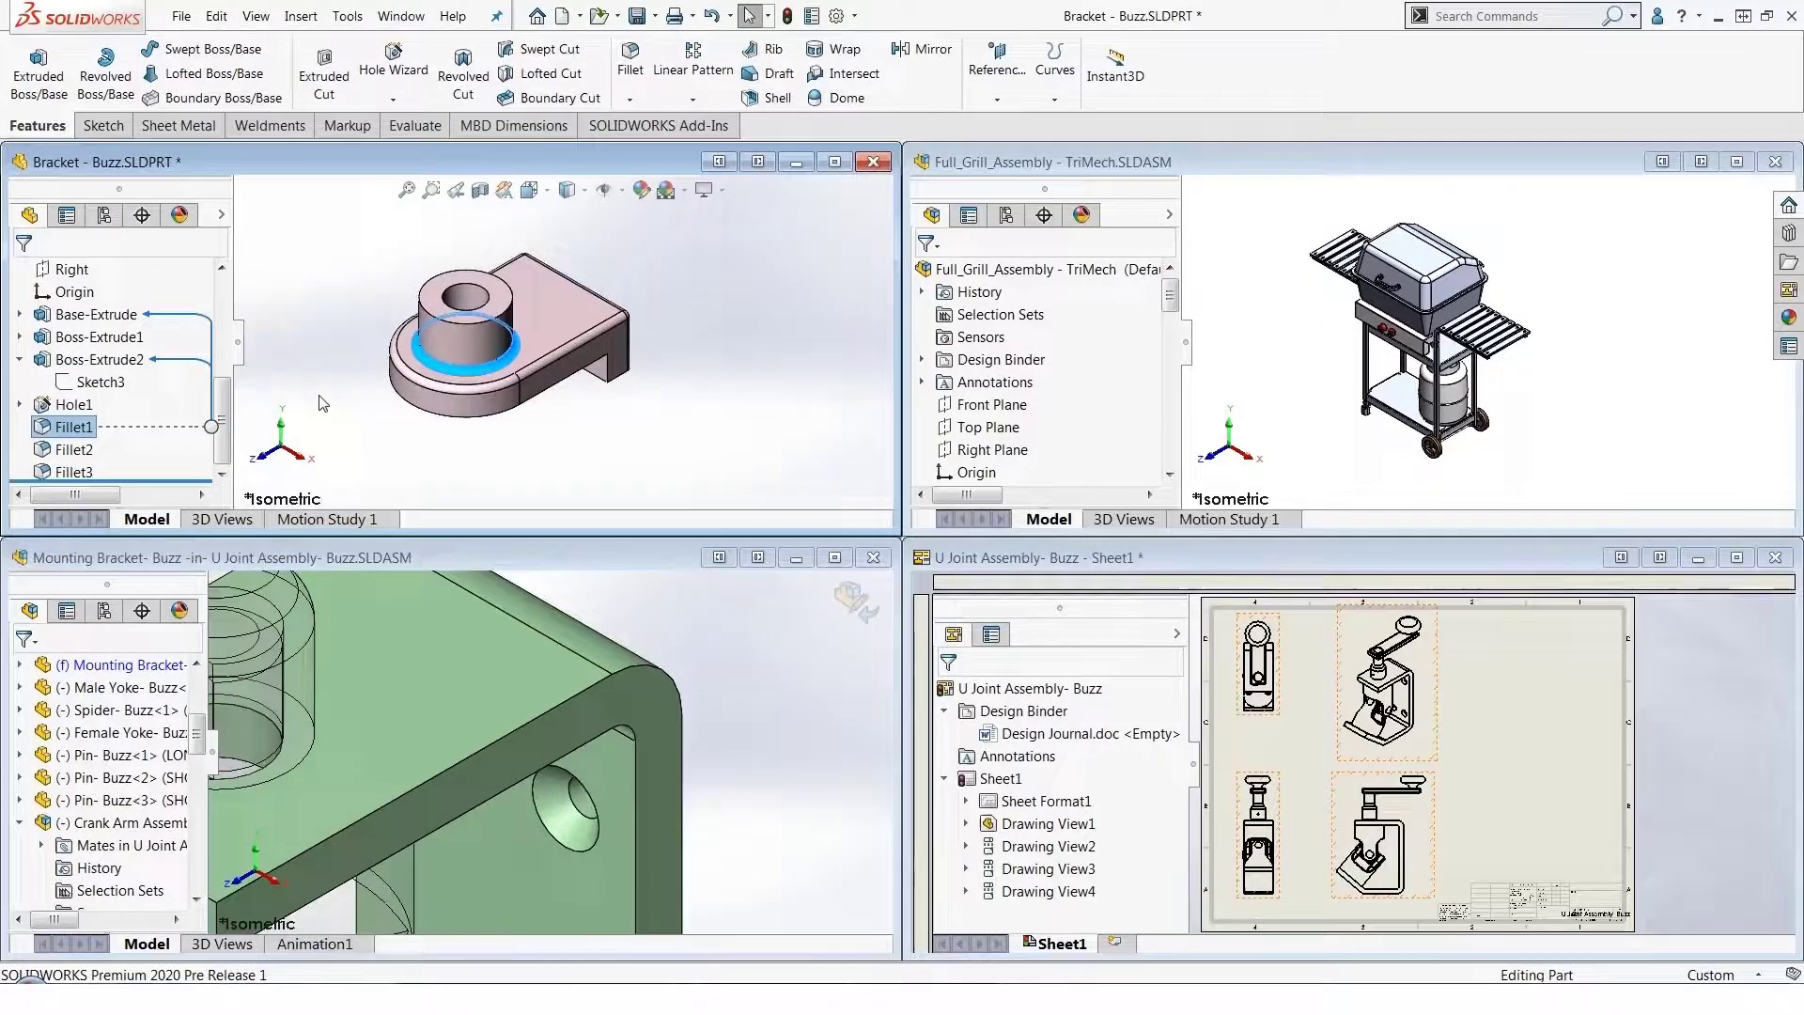
key(Escape)
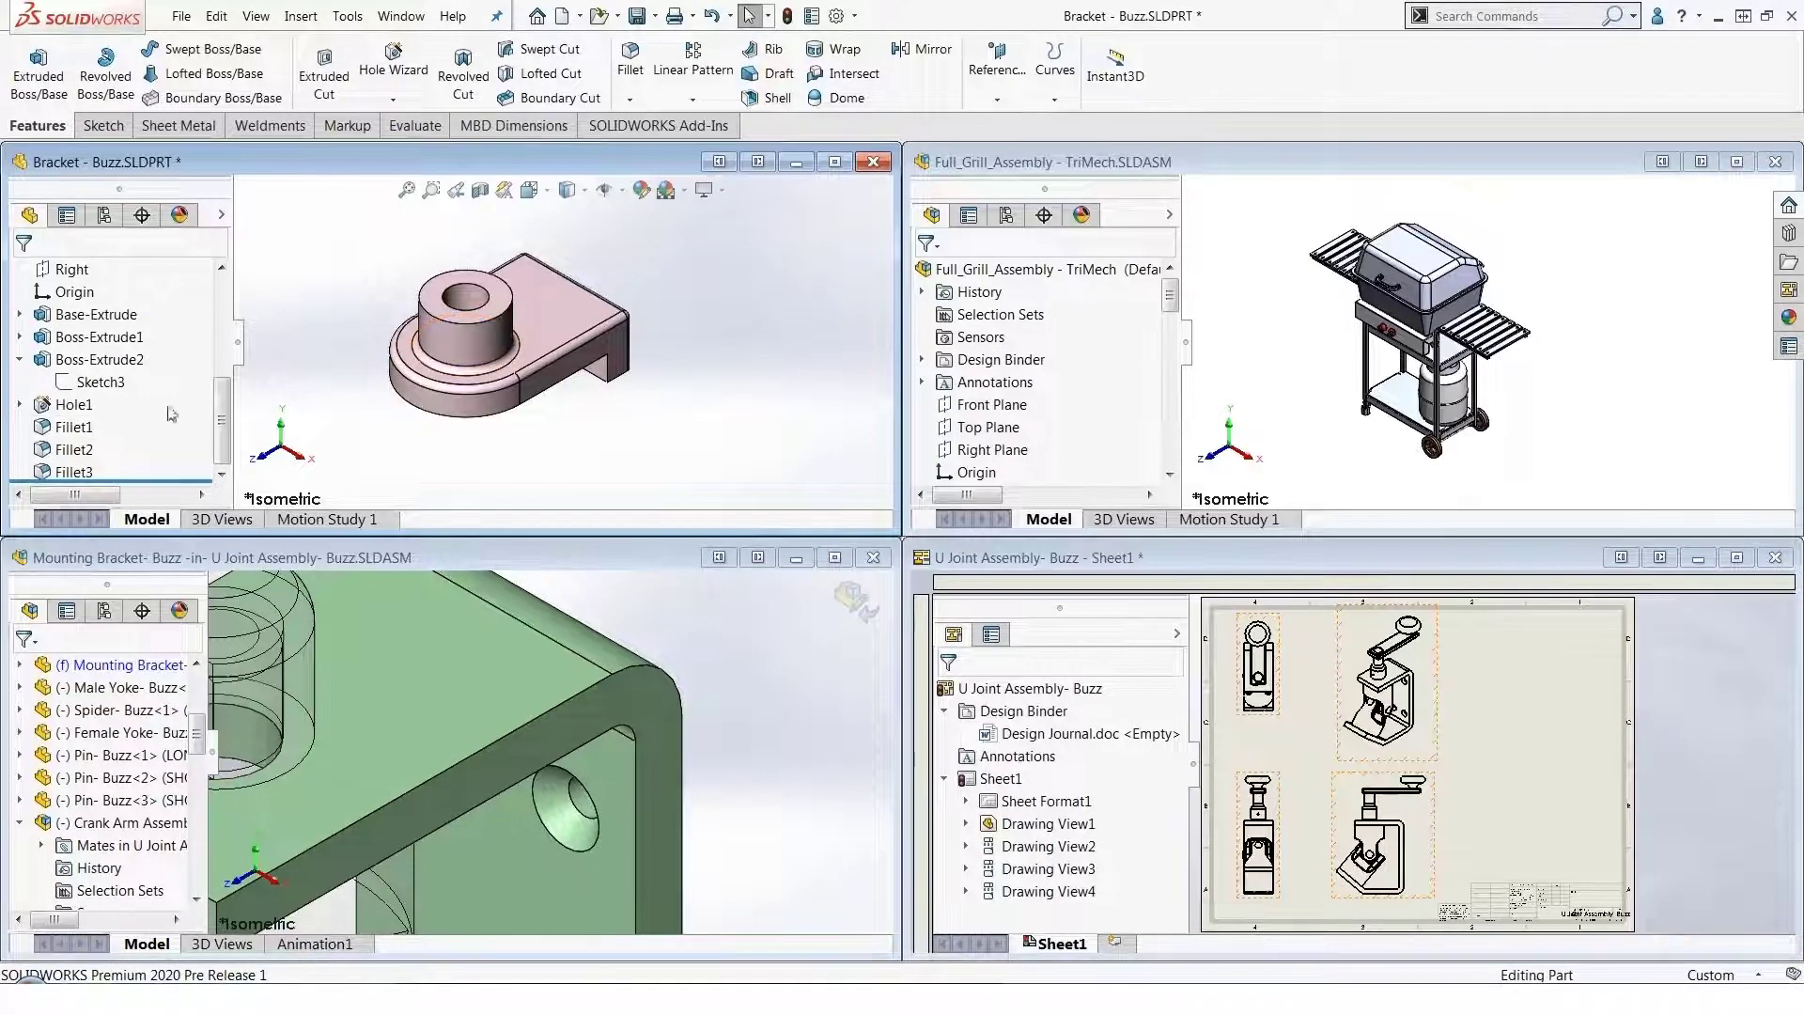
Drag Bracket's Fillet1 from its tree onto the Mounting Bracket's square corner edge
drag(83, 431, 215, 528)
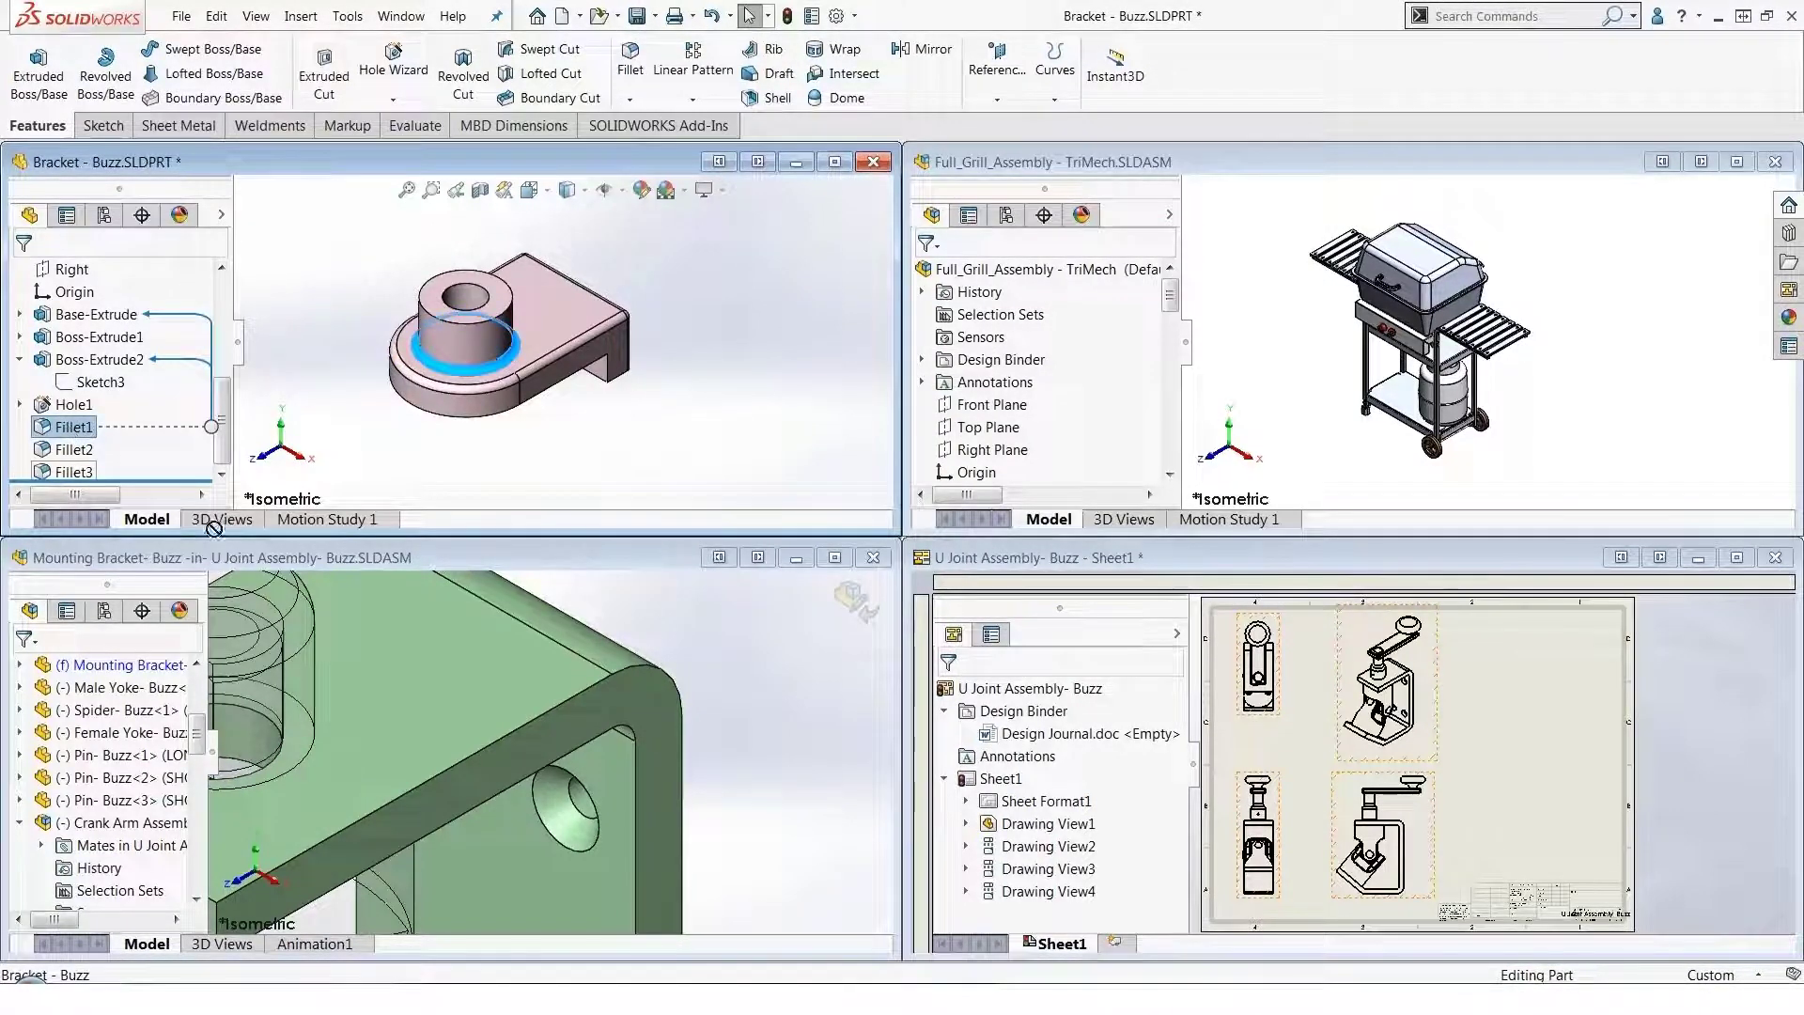
drag(496, 741, 496, 741)
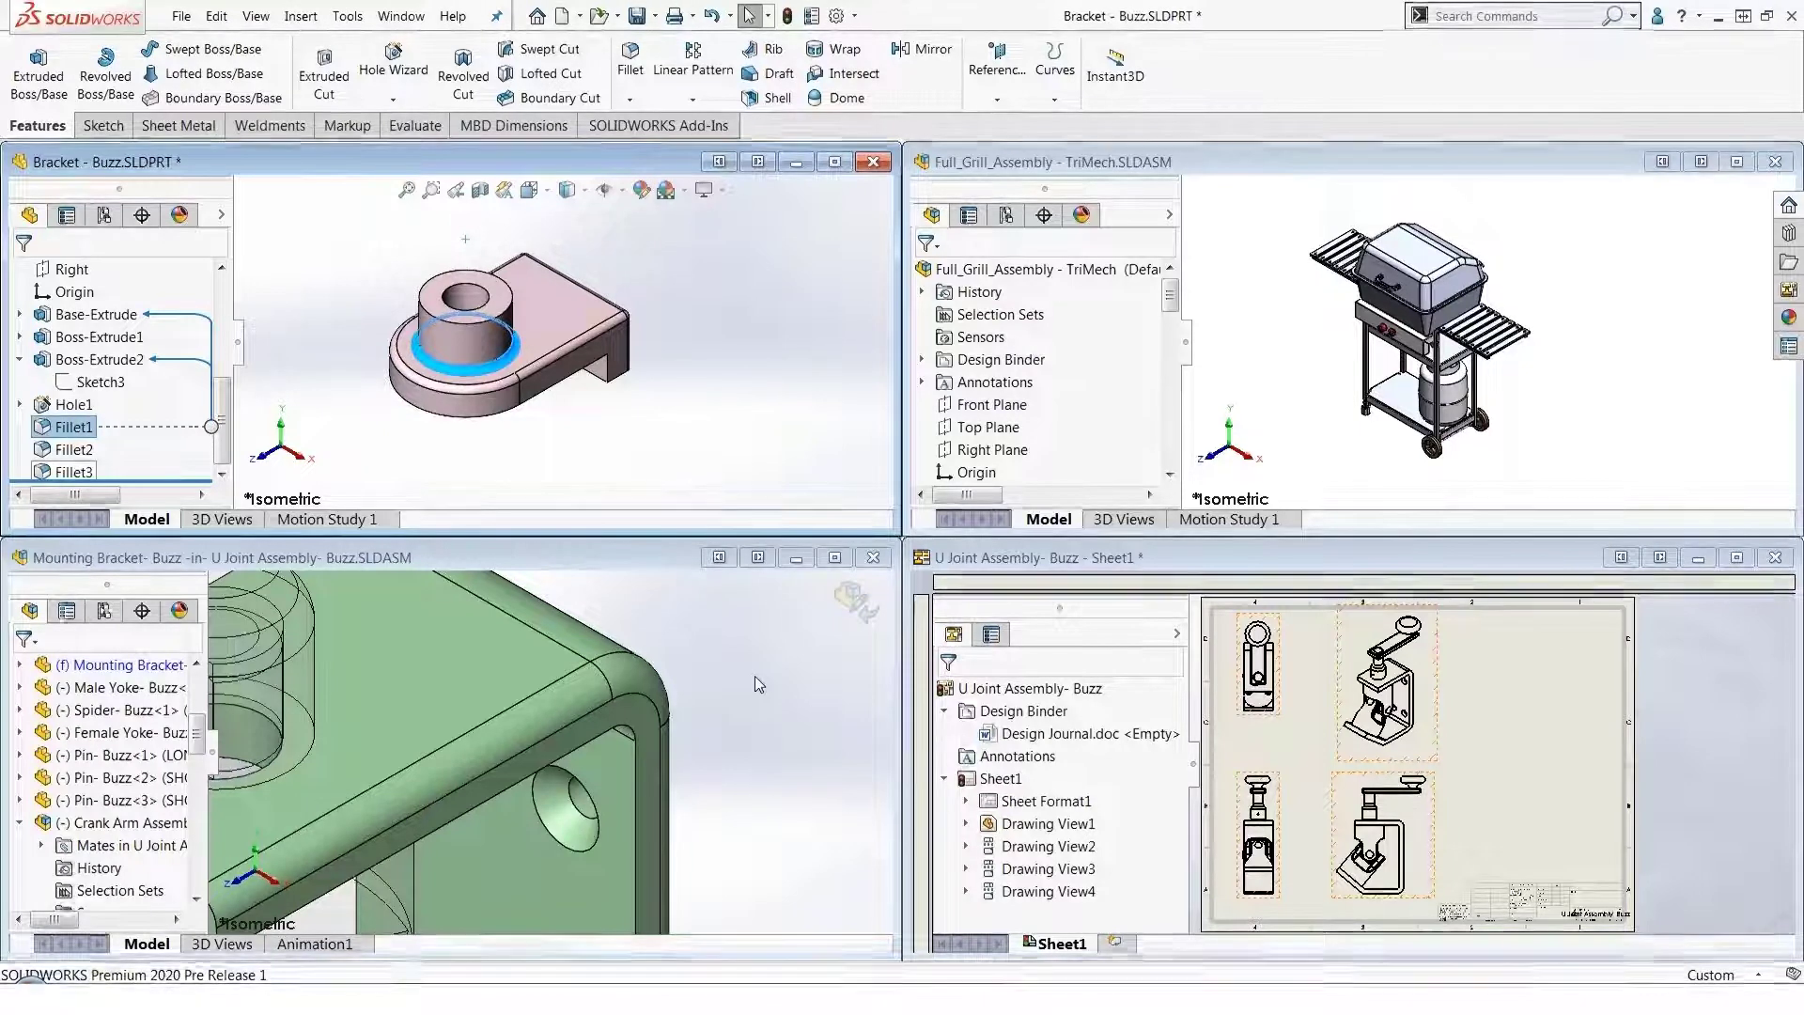
Copy the whole Bracket - Buzz part to the clipboard
click(754, 370)
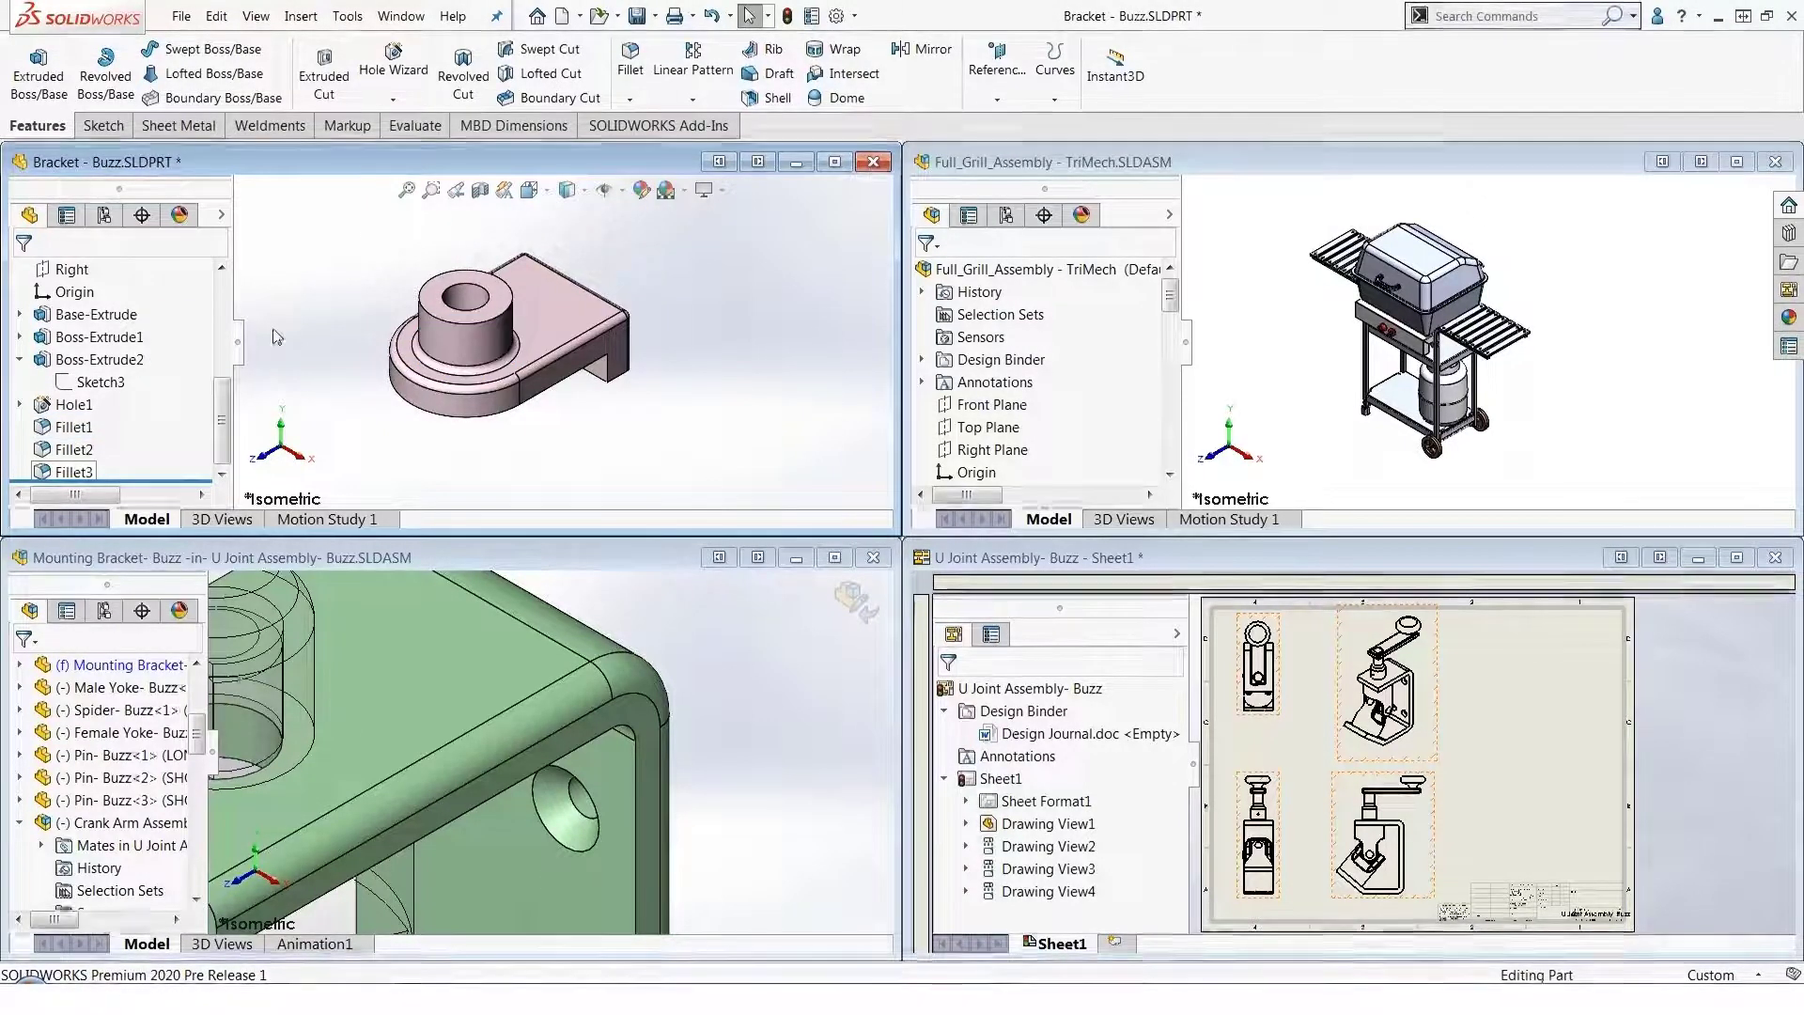
drag(223, 432, 224, 324)
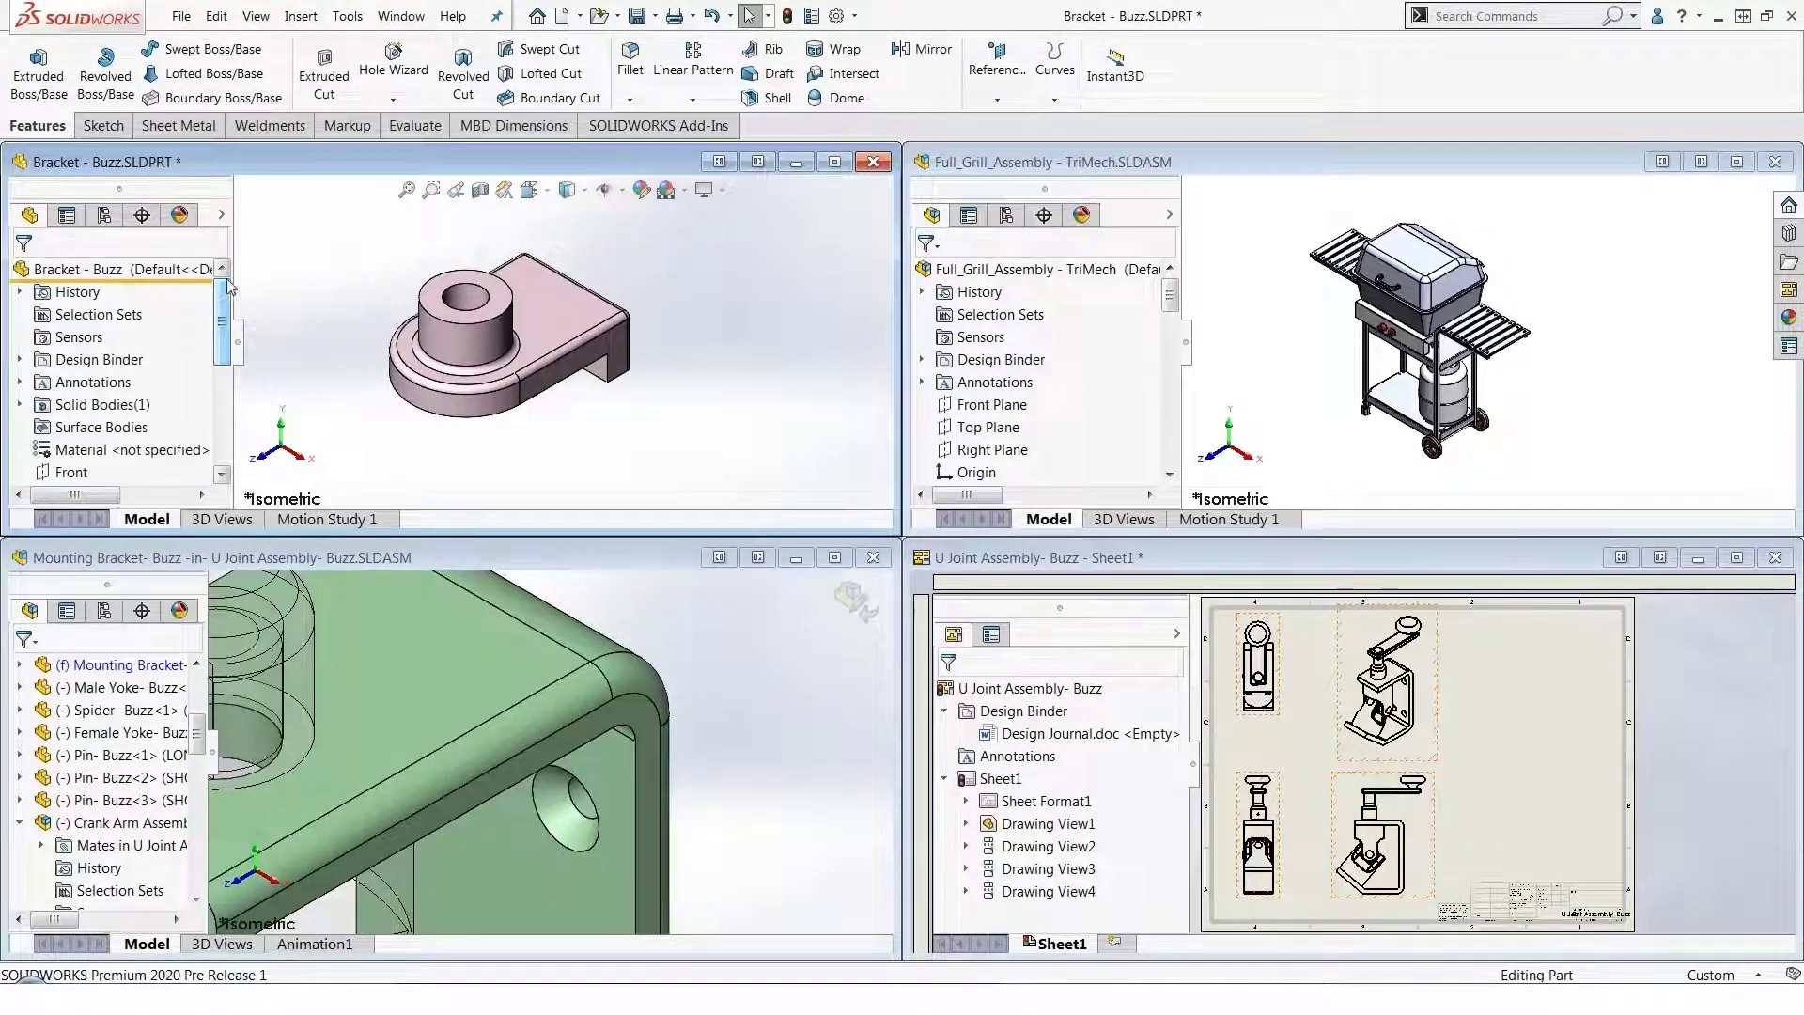
click(109, 271)
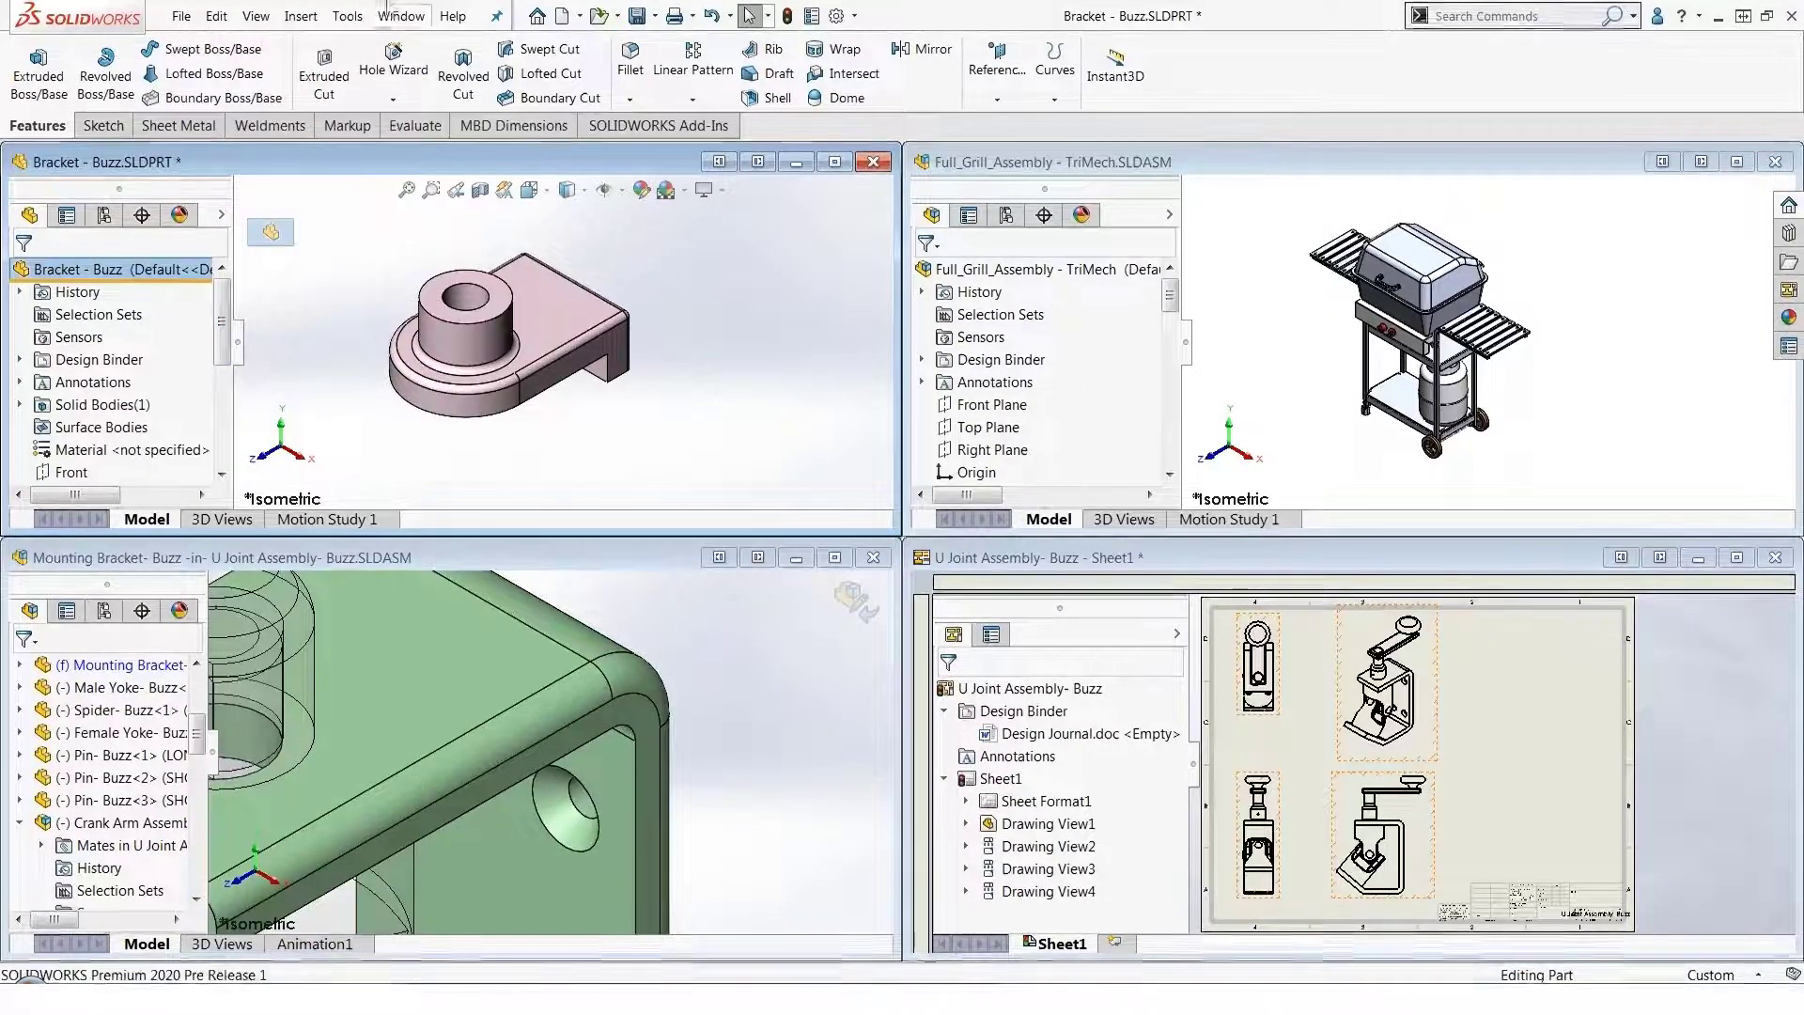
click(216, 16)
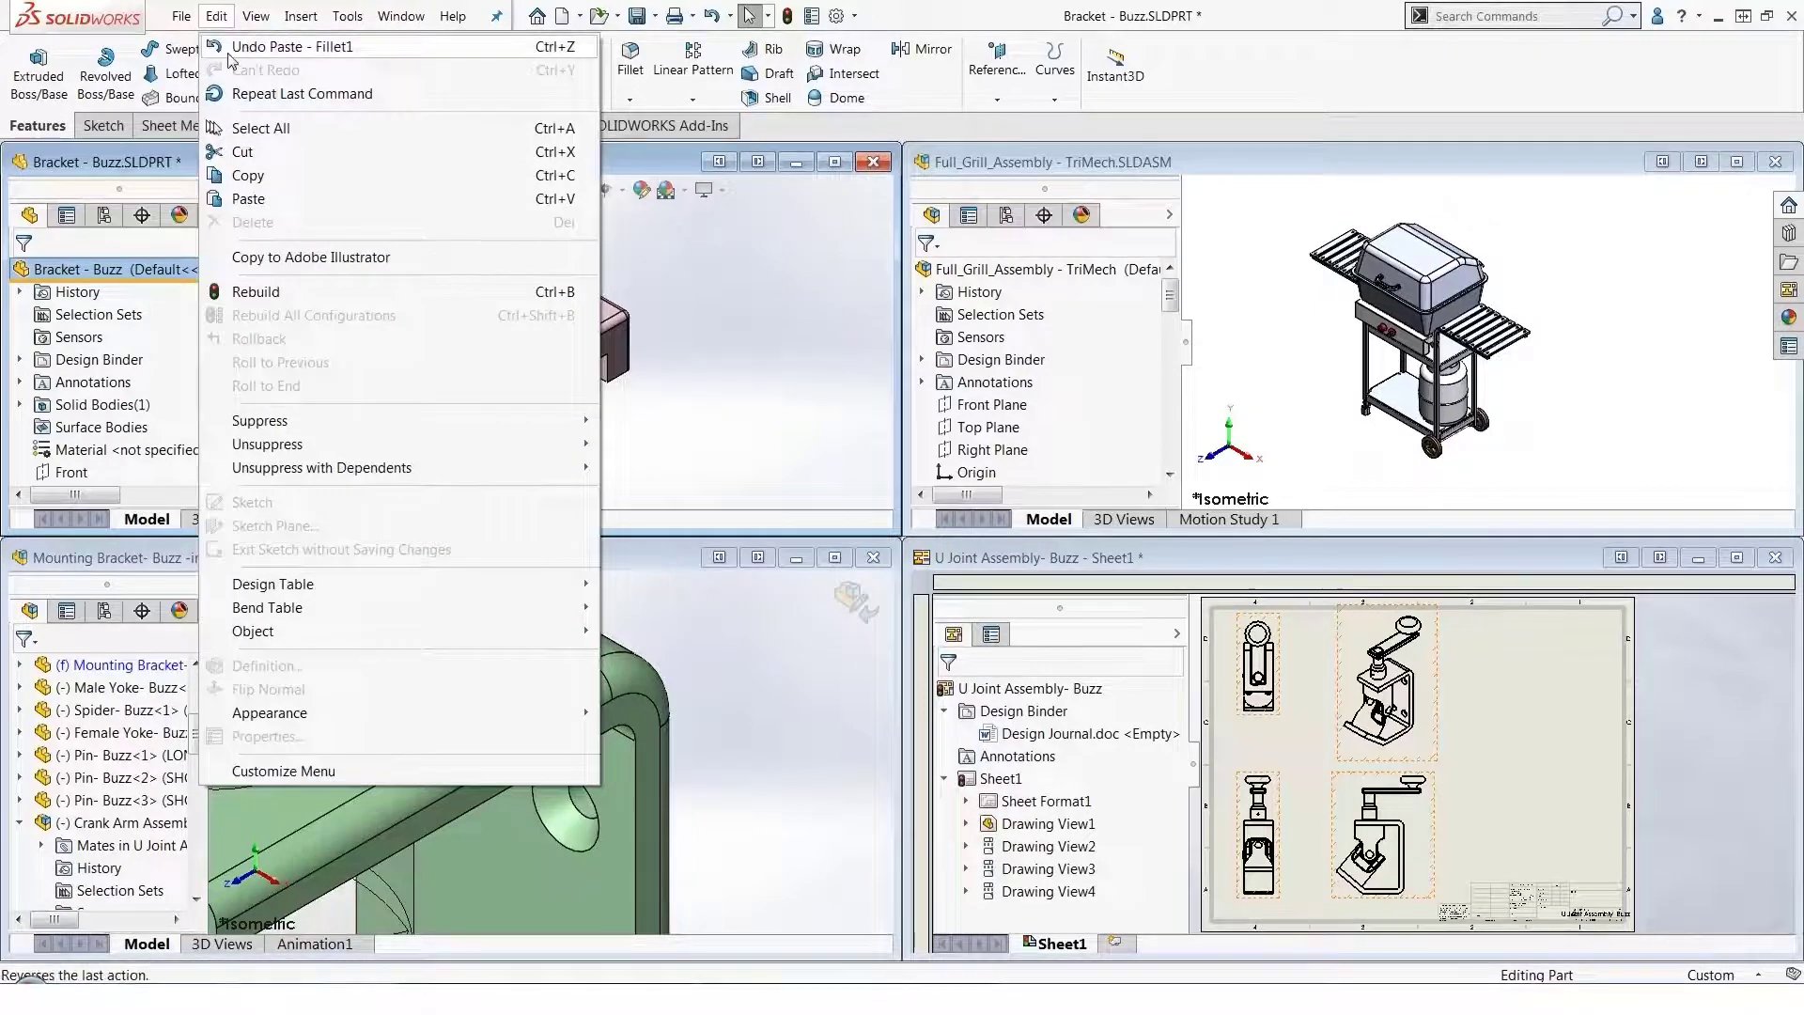
click(249, 175)
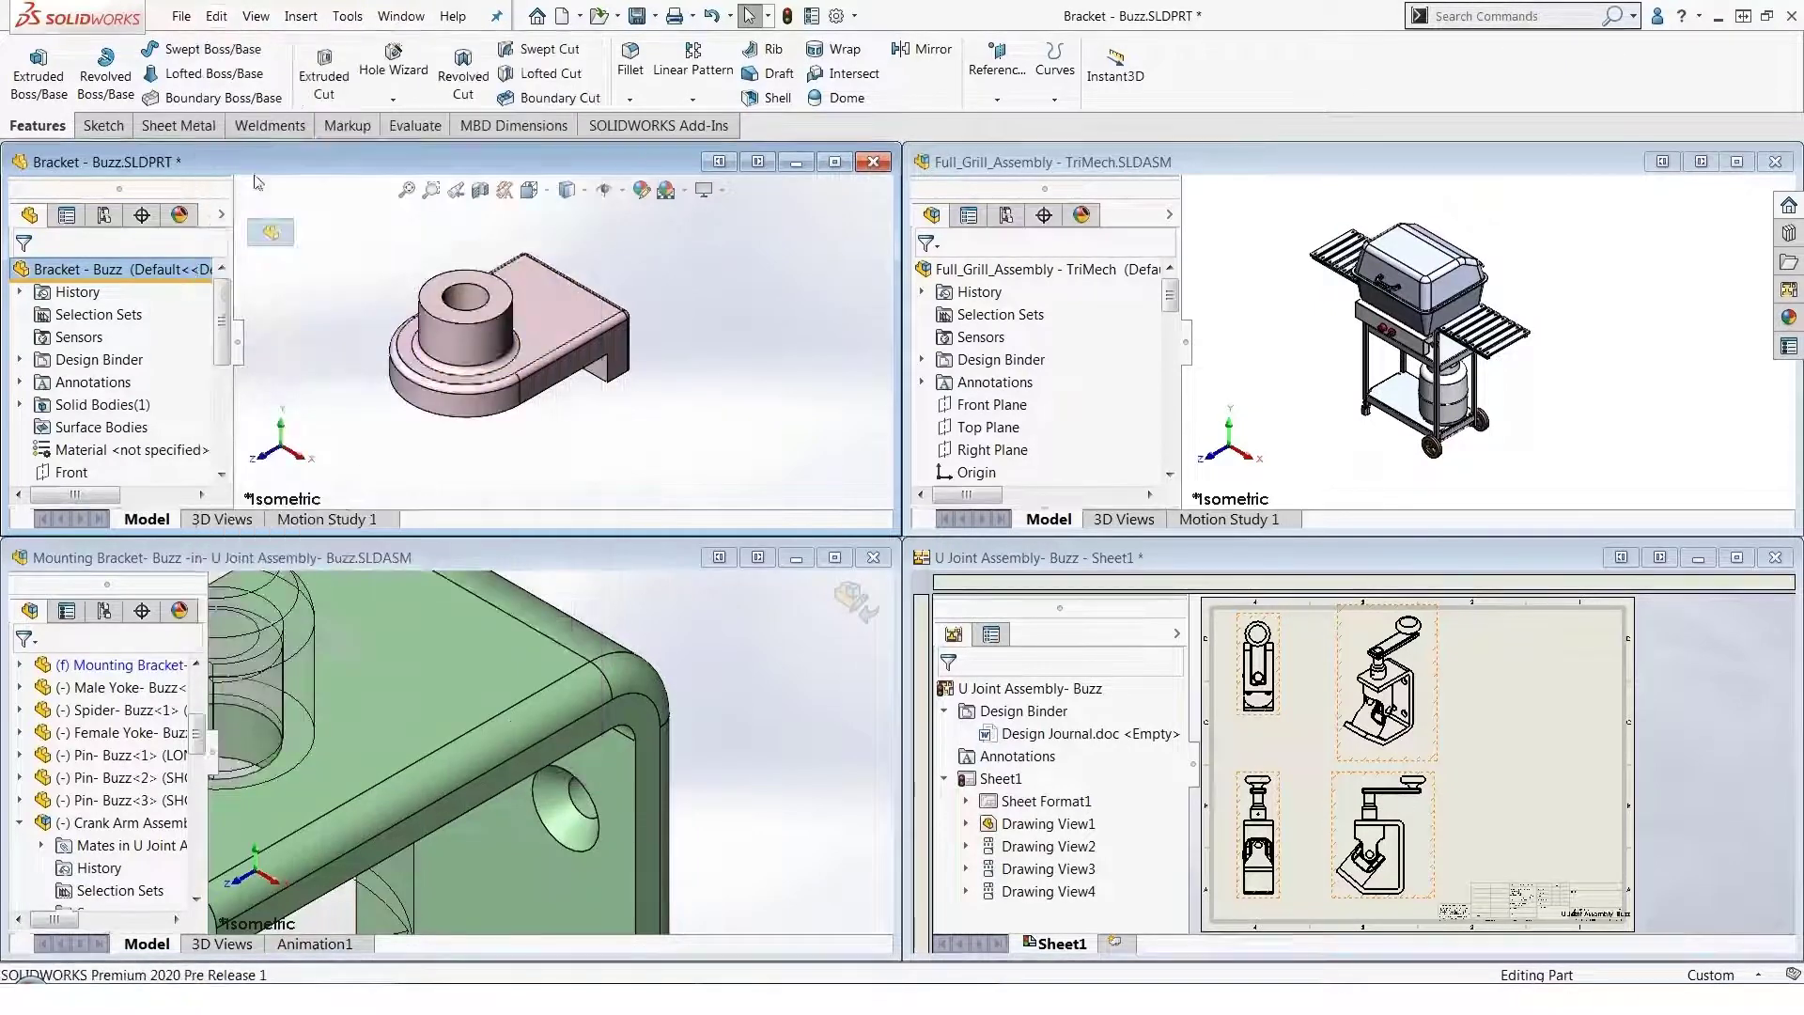
Paste the Bracket into the U Joint drawing as a Model View on the sheet's right side
click(1510, 775)
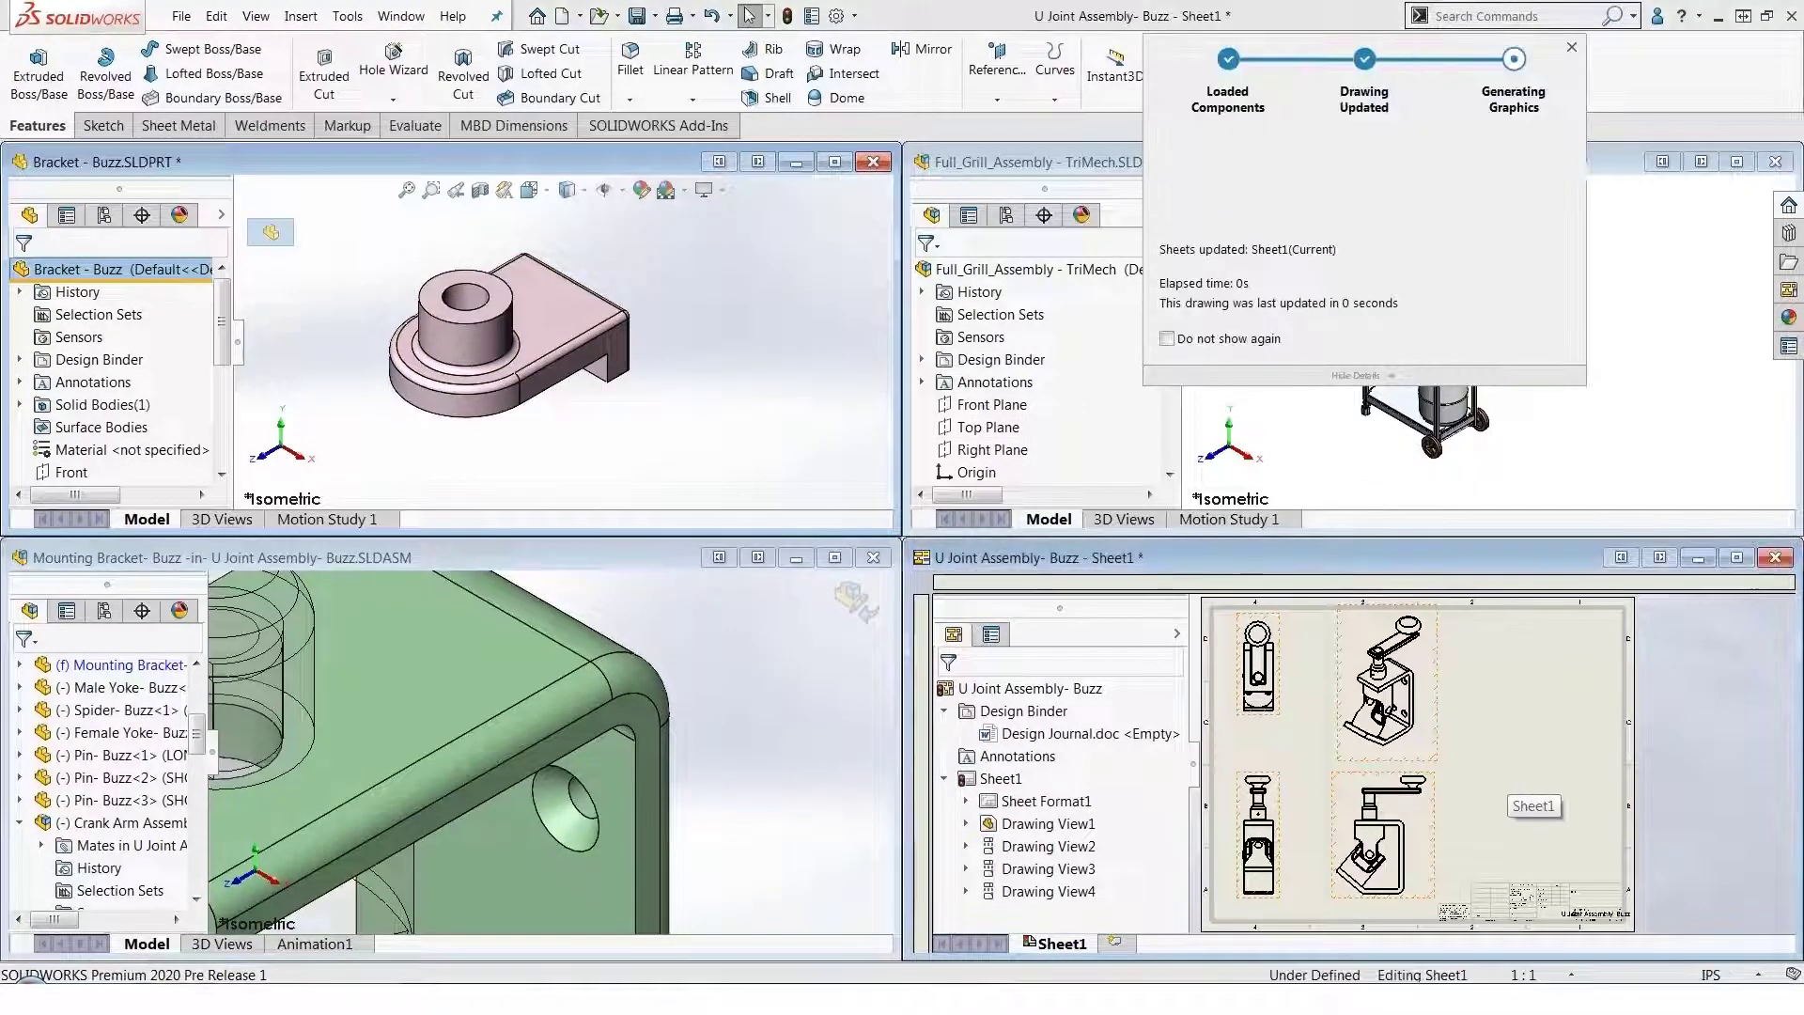
click(216, 16)
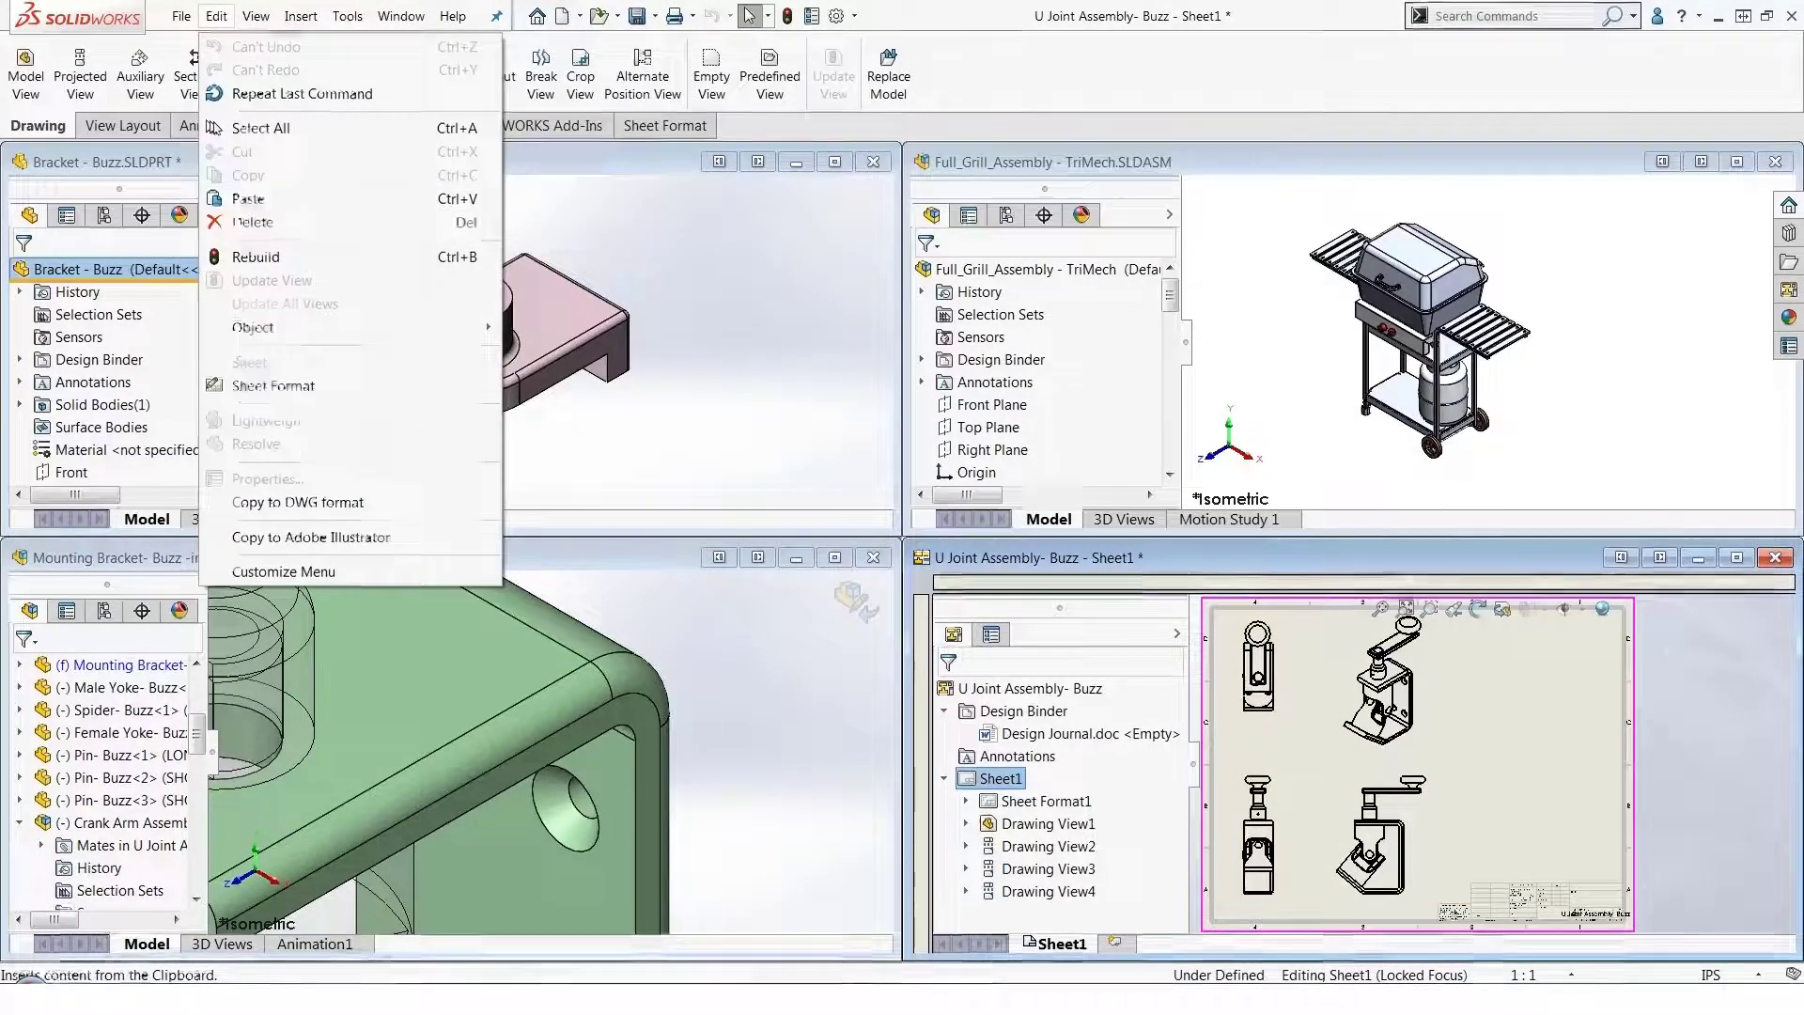
click(249, 198)
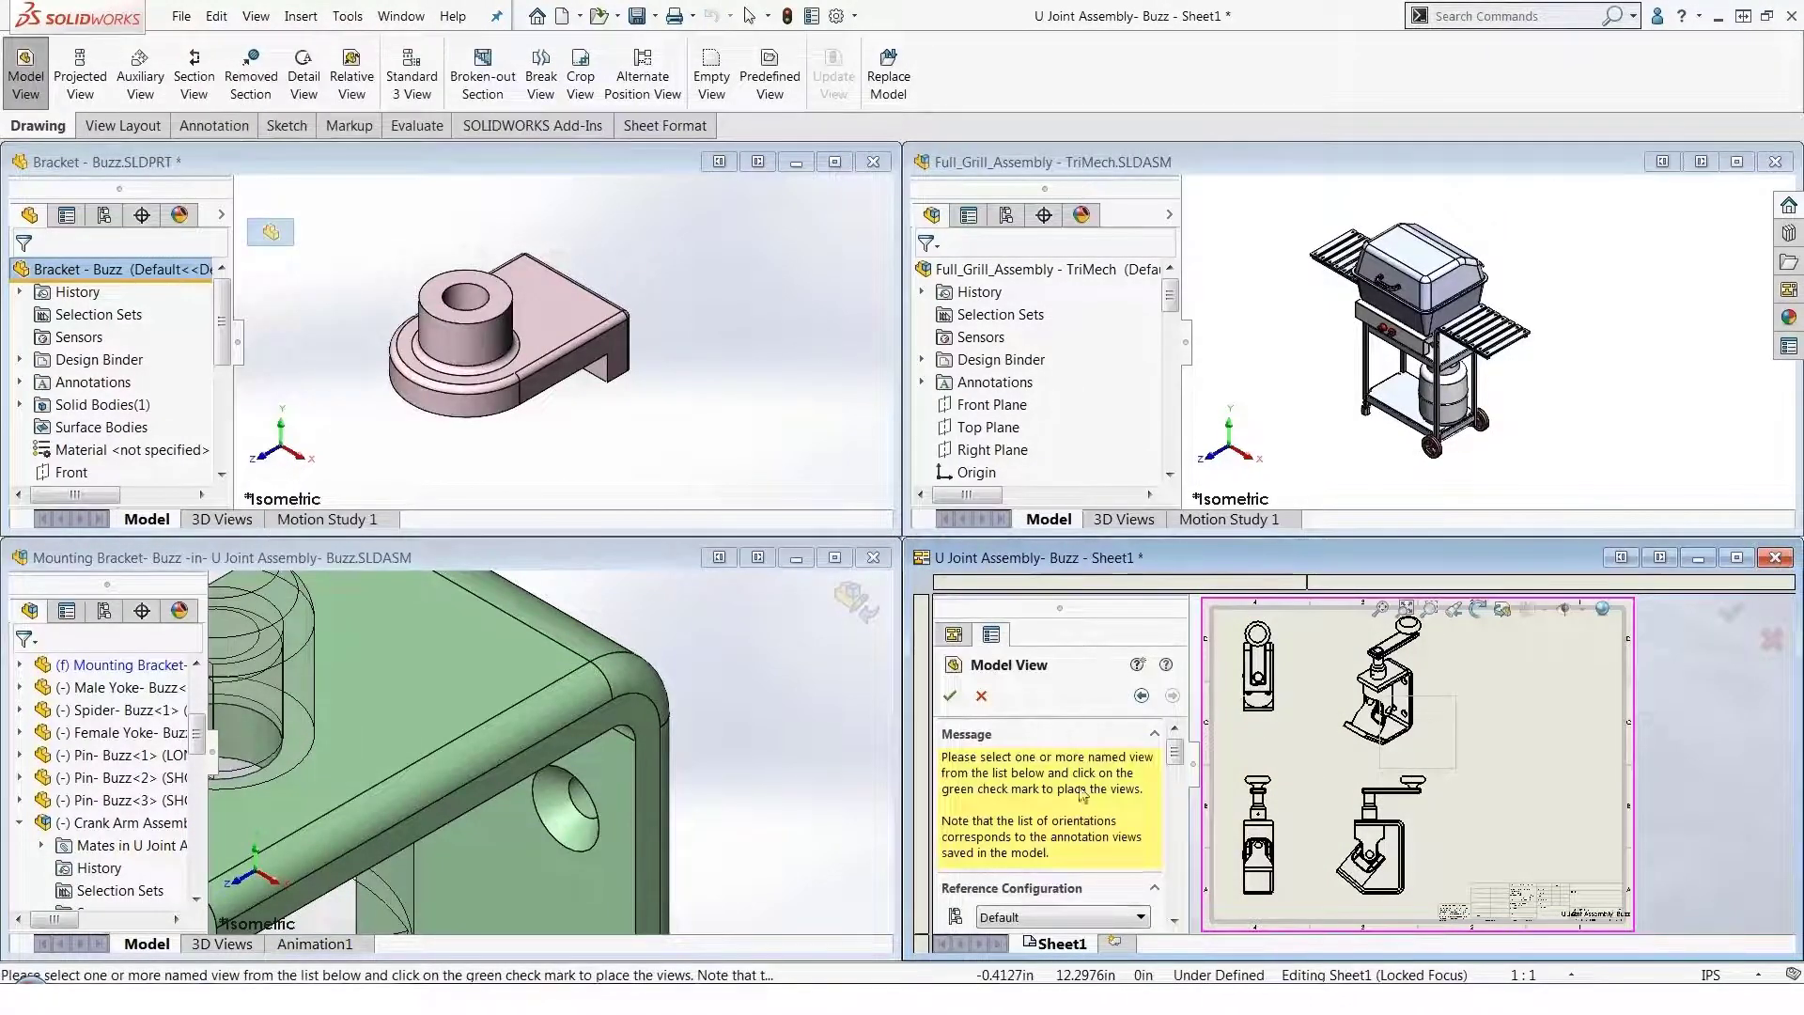
click(952, 697)
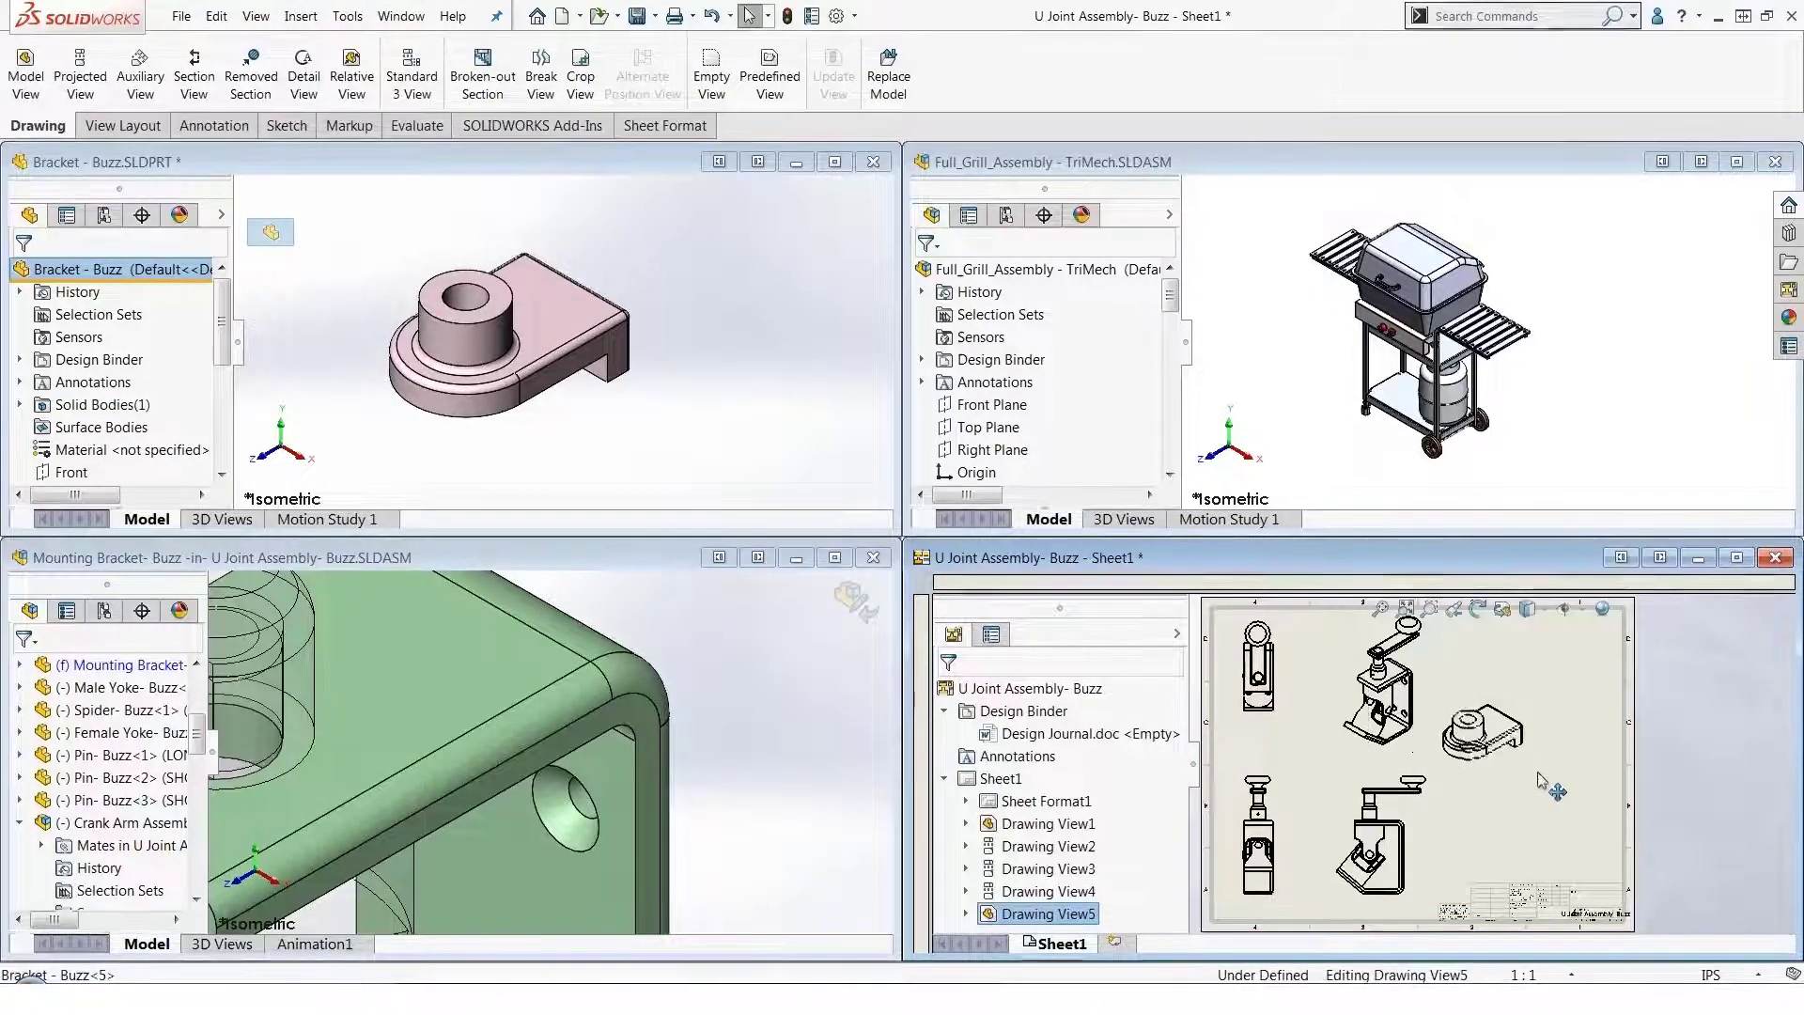
click(1566, 747)
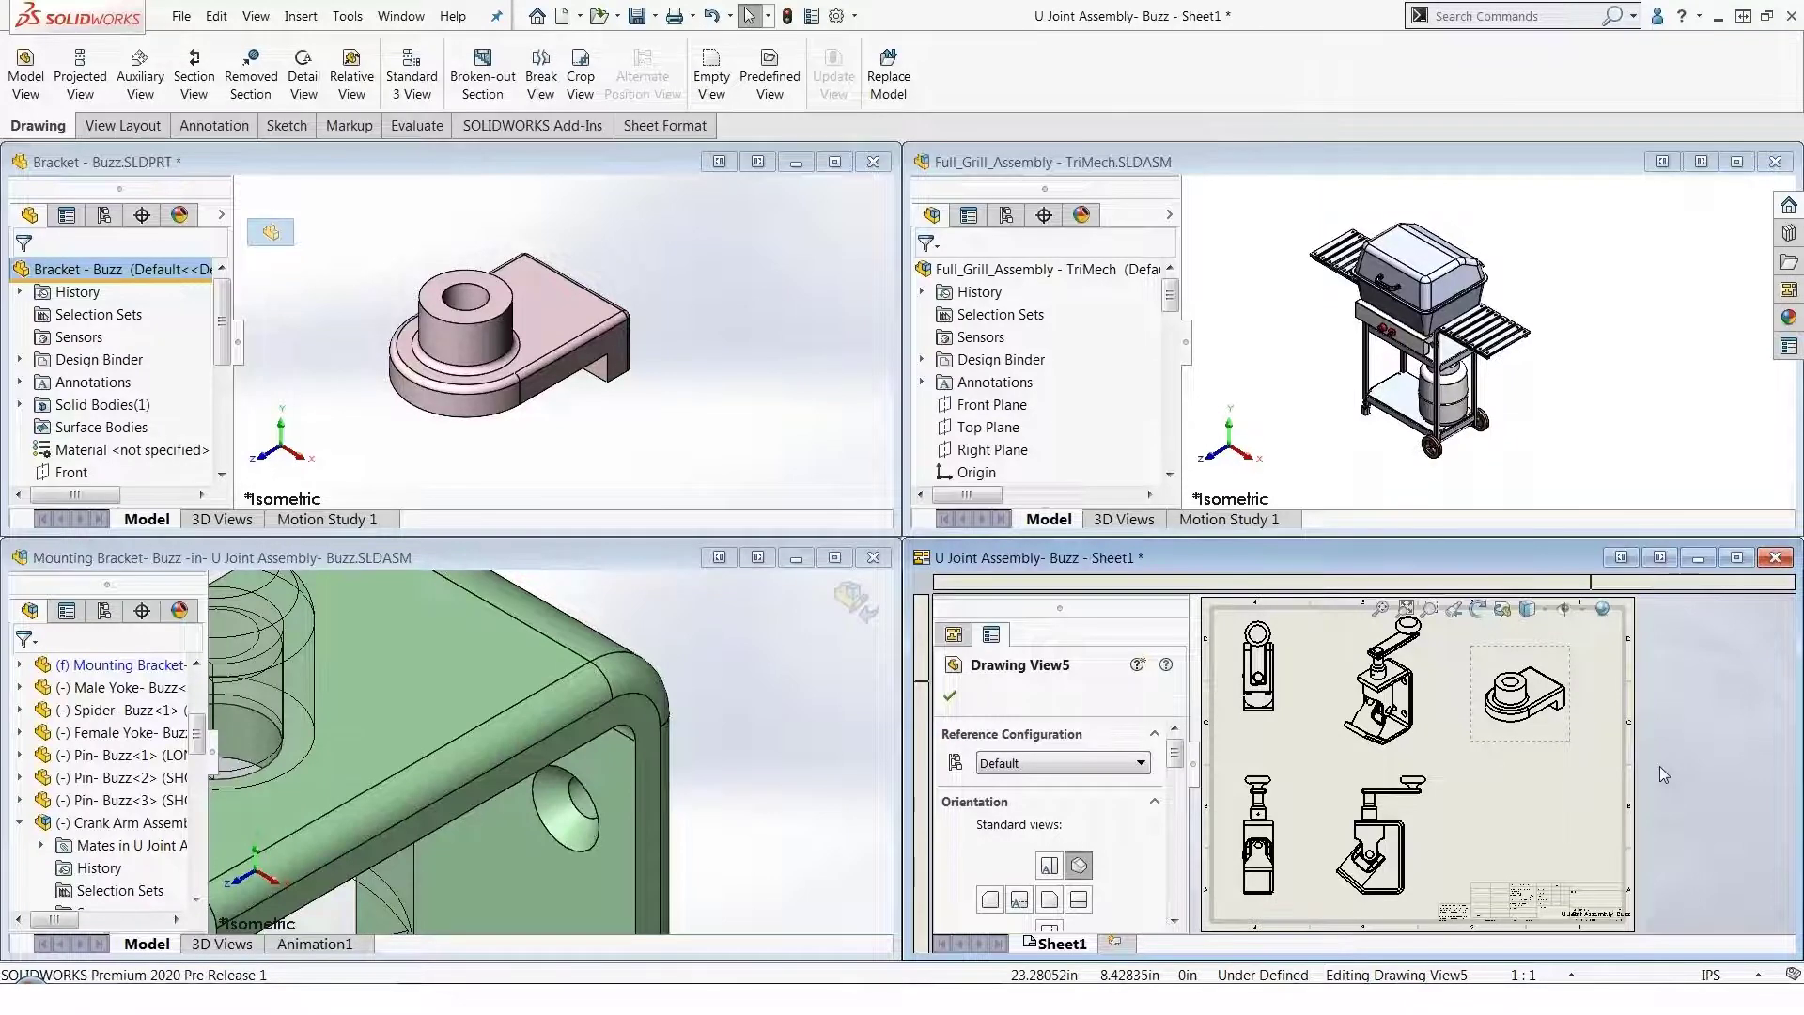
double_click(590, 156)
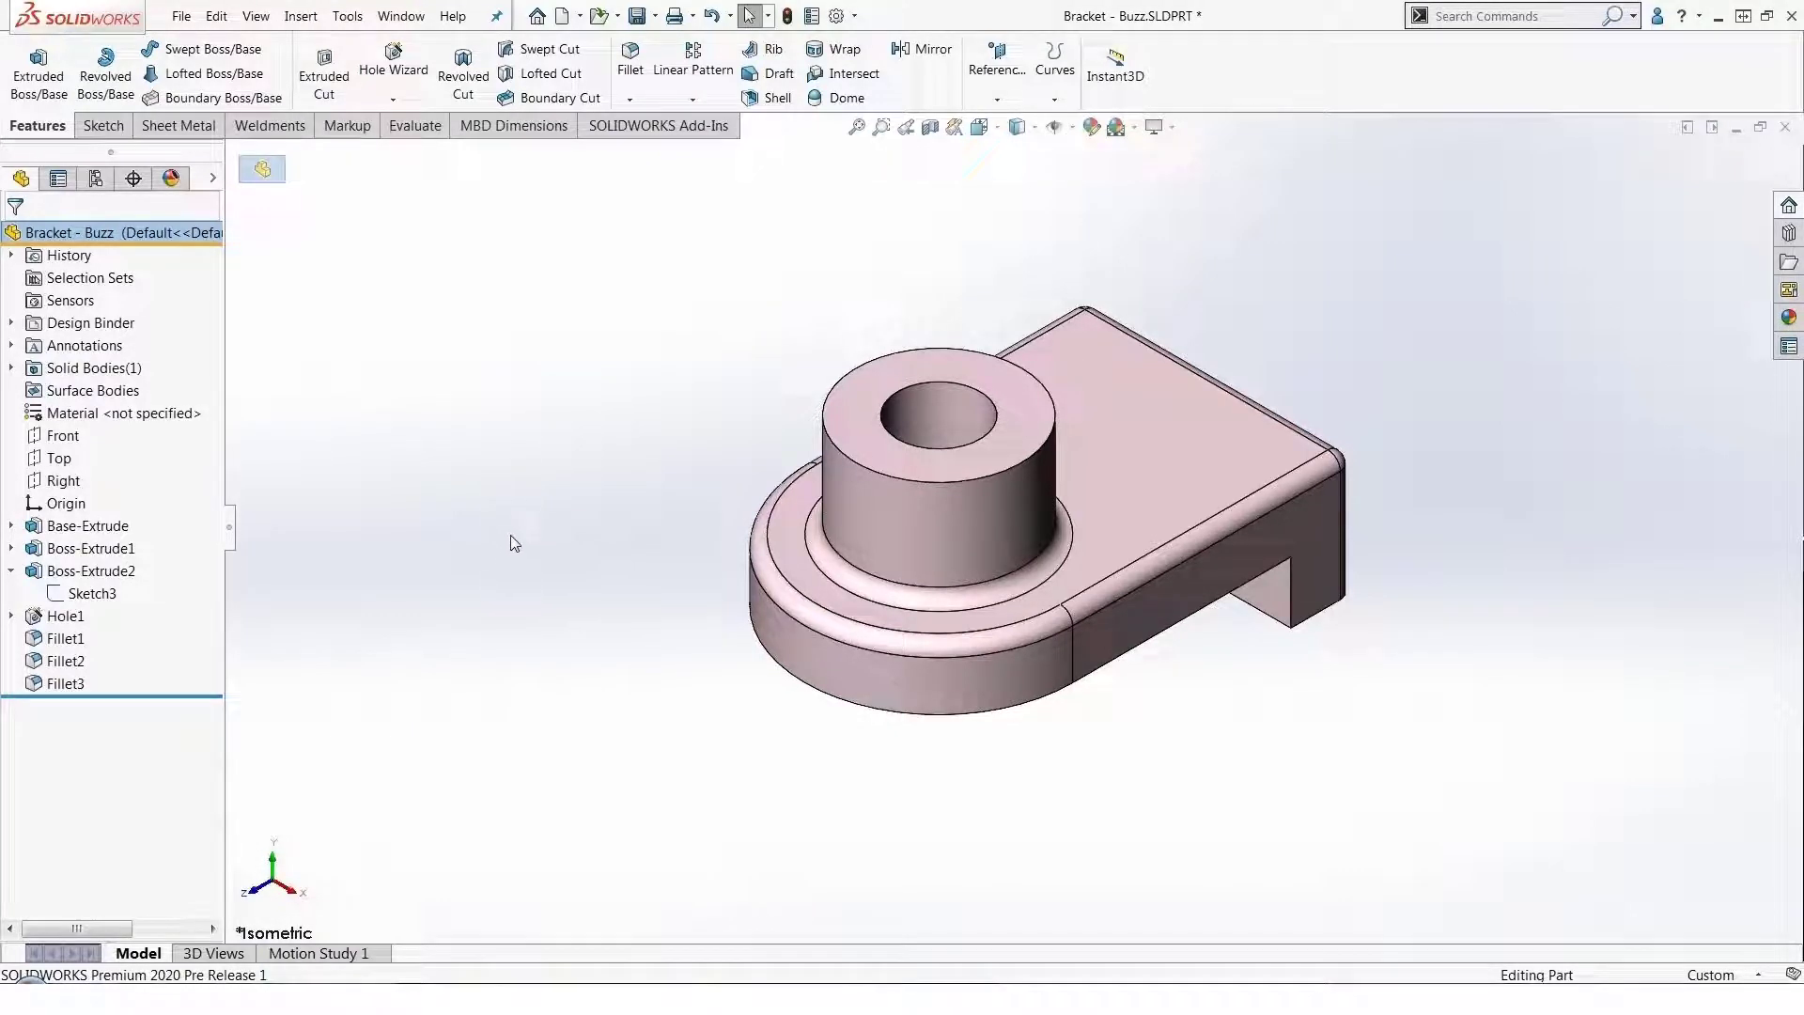
Select the Front plane in the Bracket's FeatureManager tree
click(63, 435)
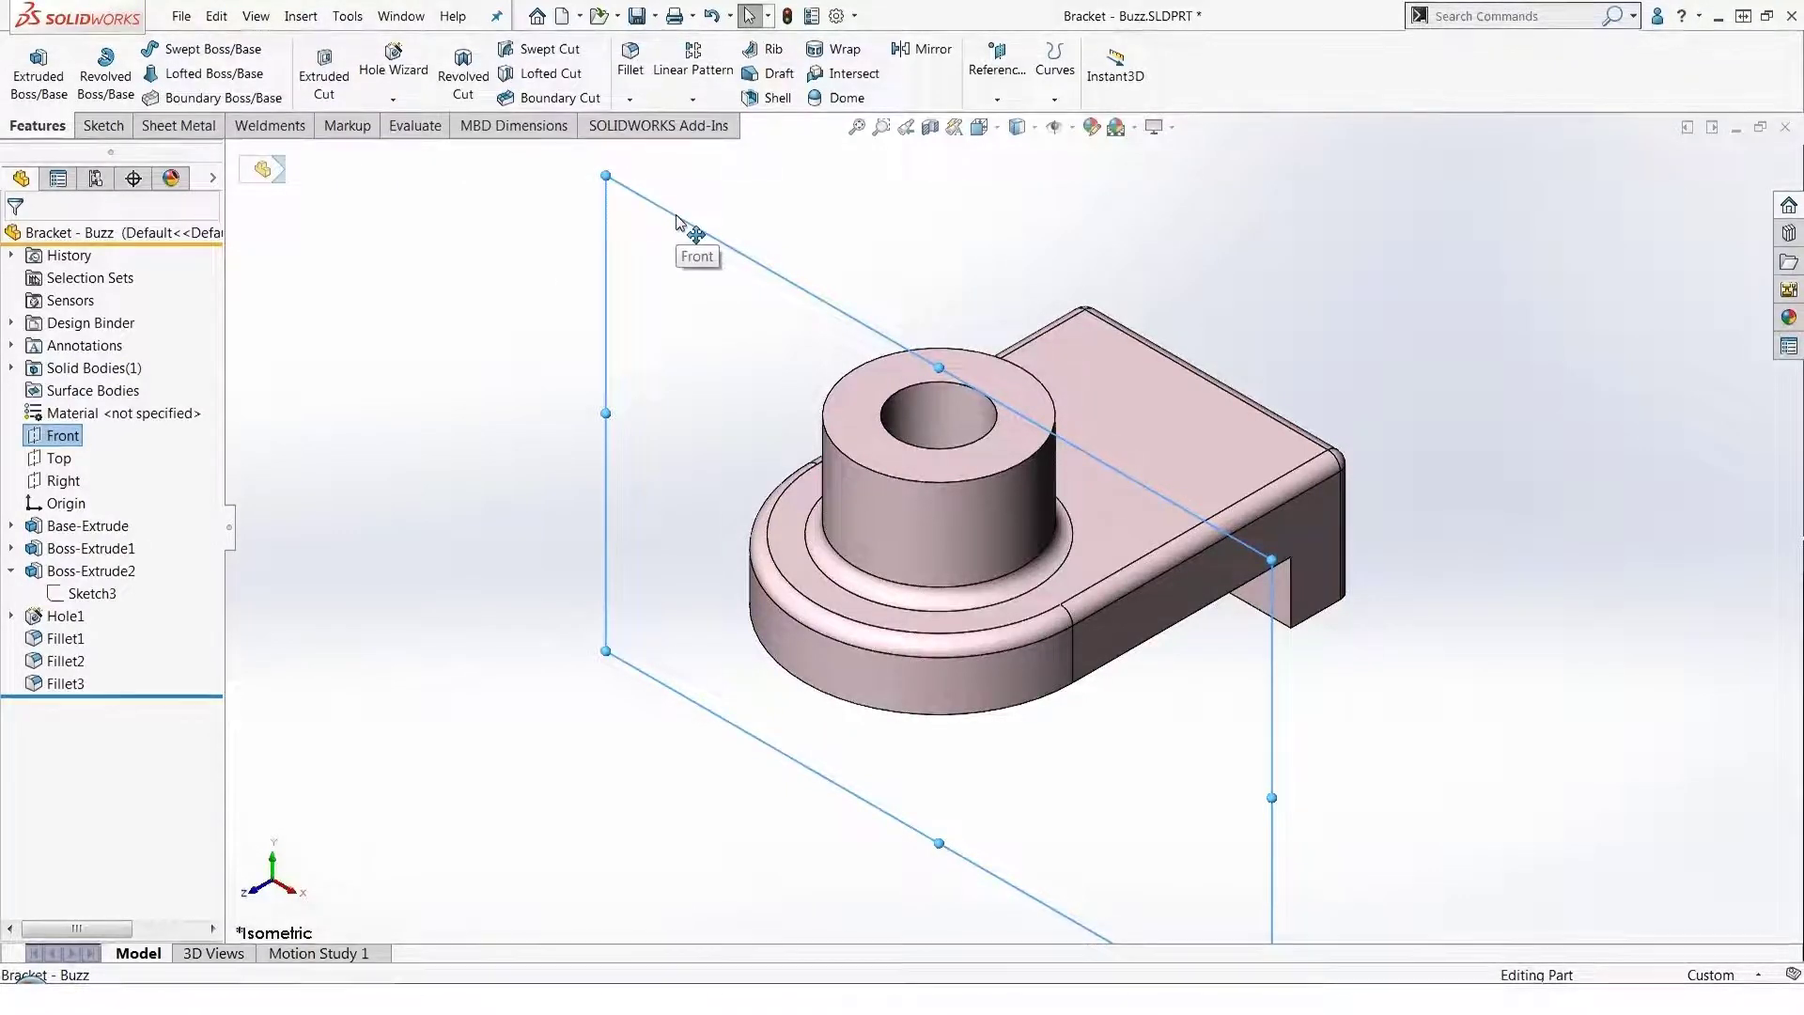
Drag a copy of the Front plane into Plane1 at a 60 mm offset, then deselect it
ctrl+drag(677, 218, 404, 527)
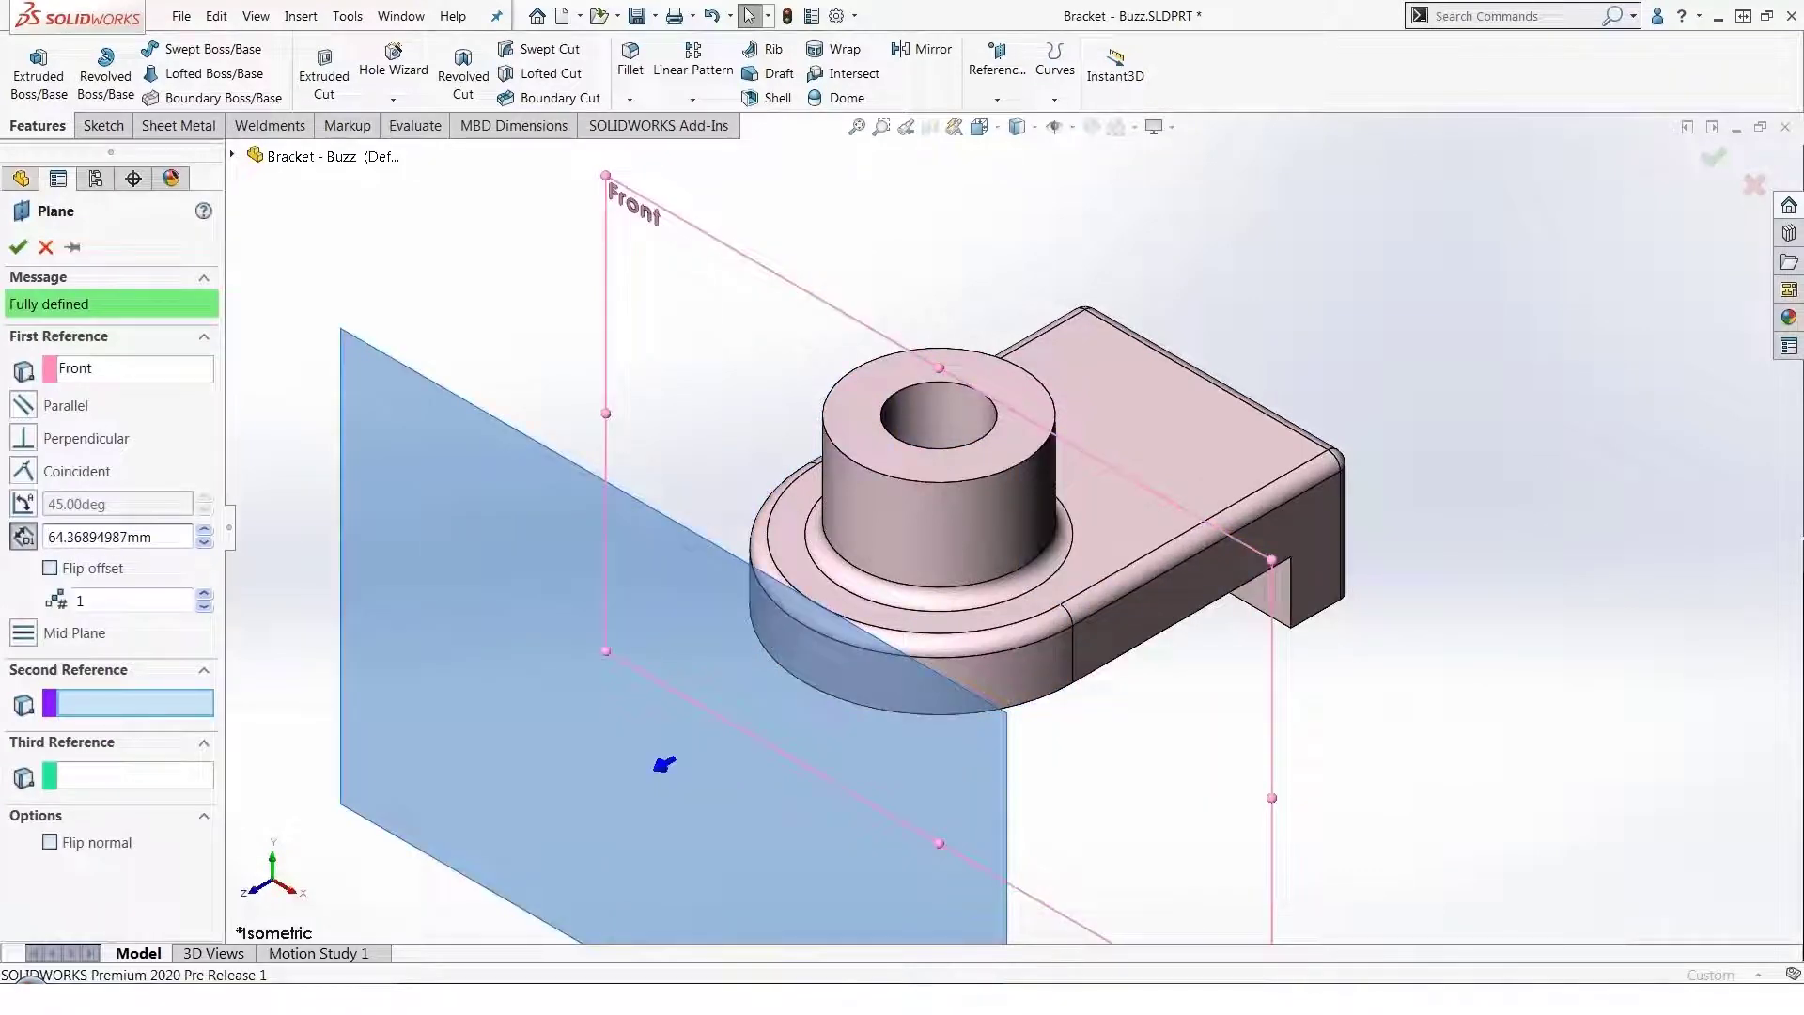
double_click(48, 536)
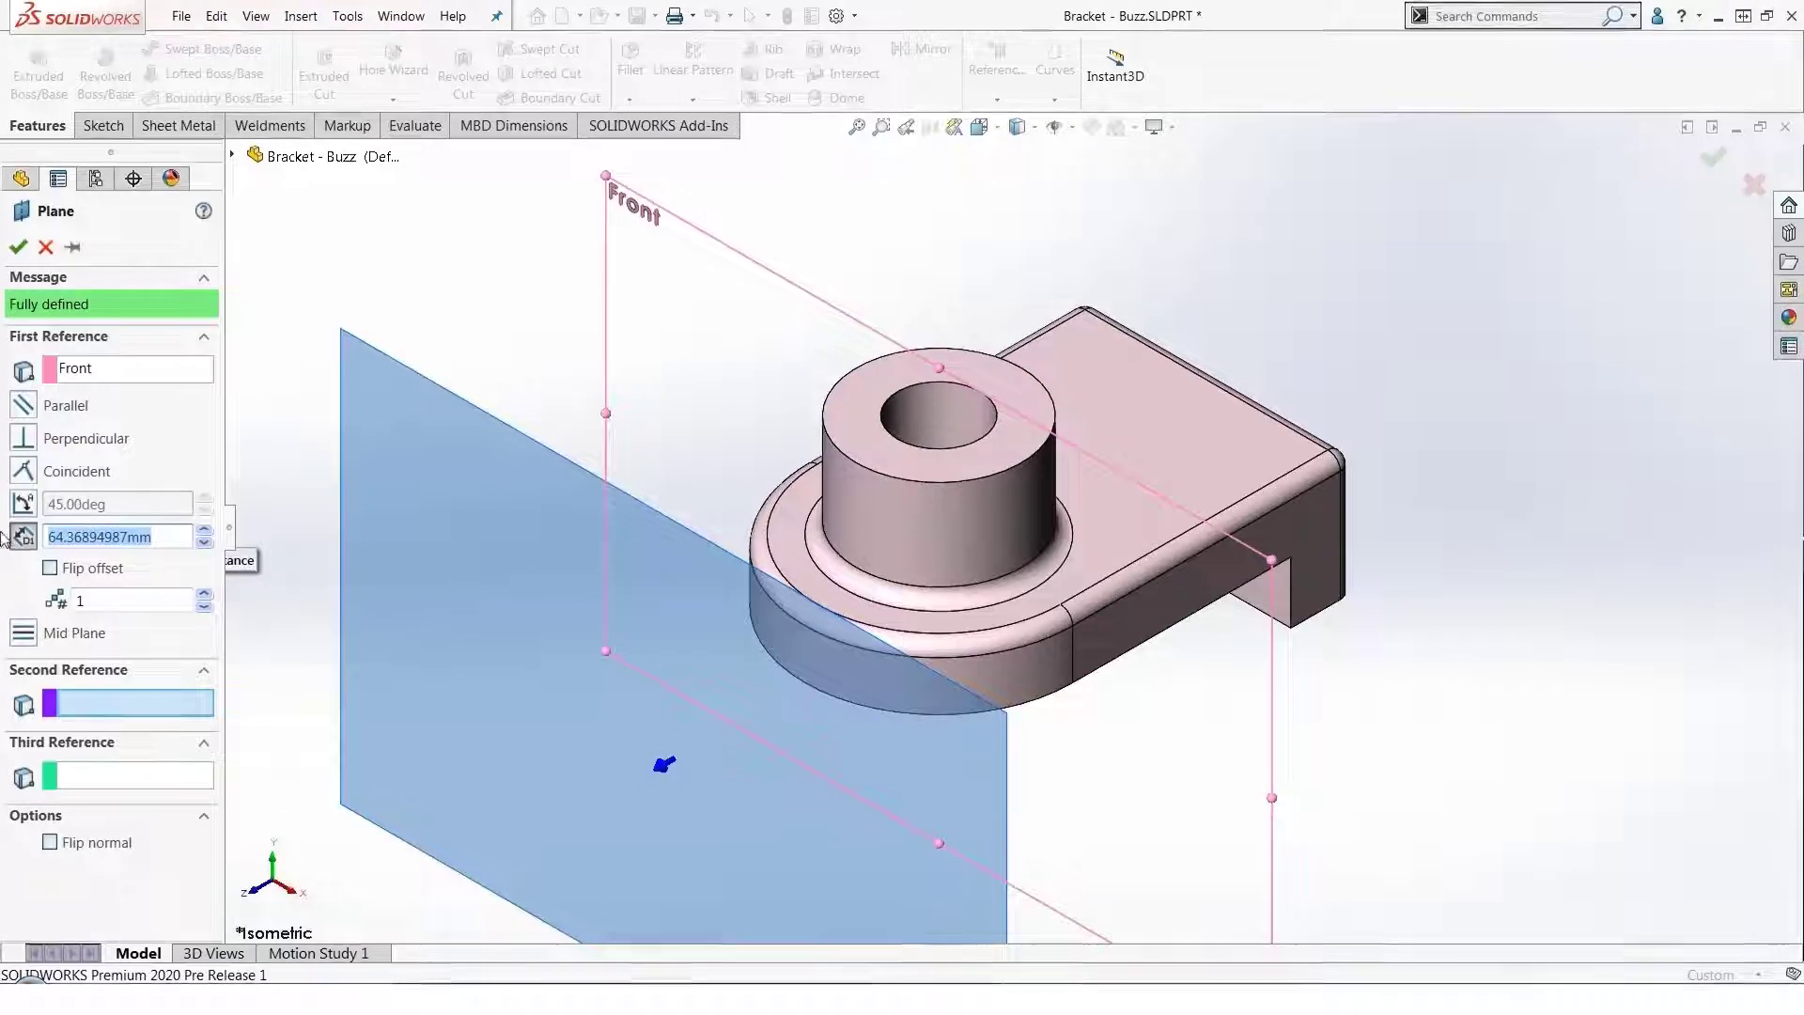
text(60)
key(Return)
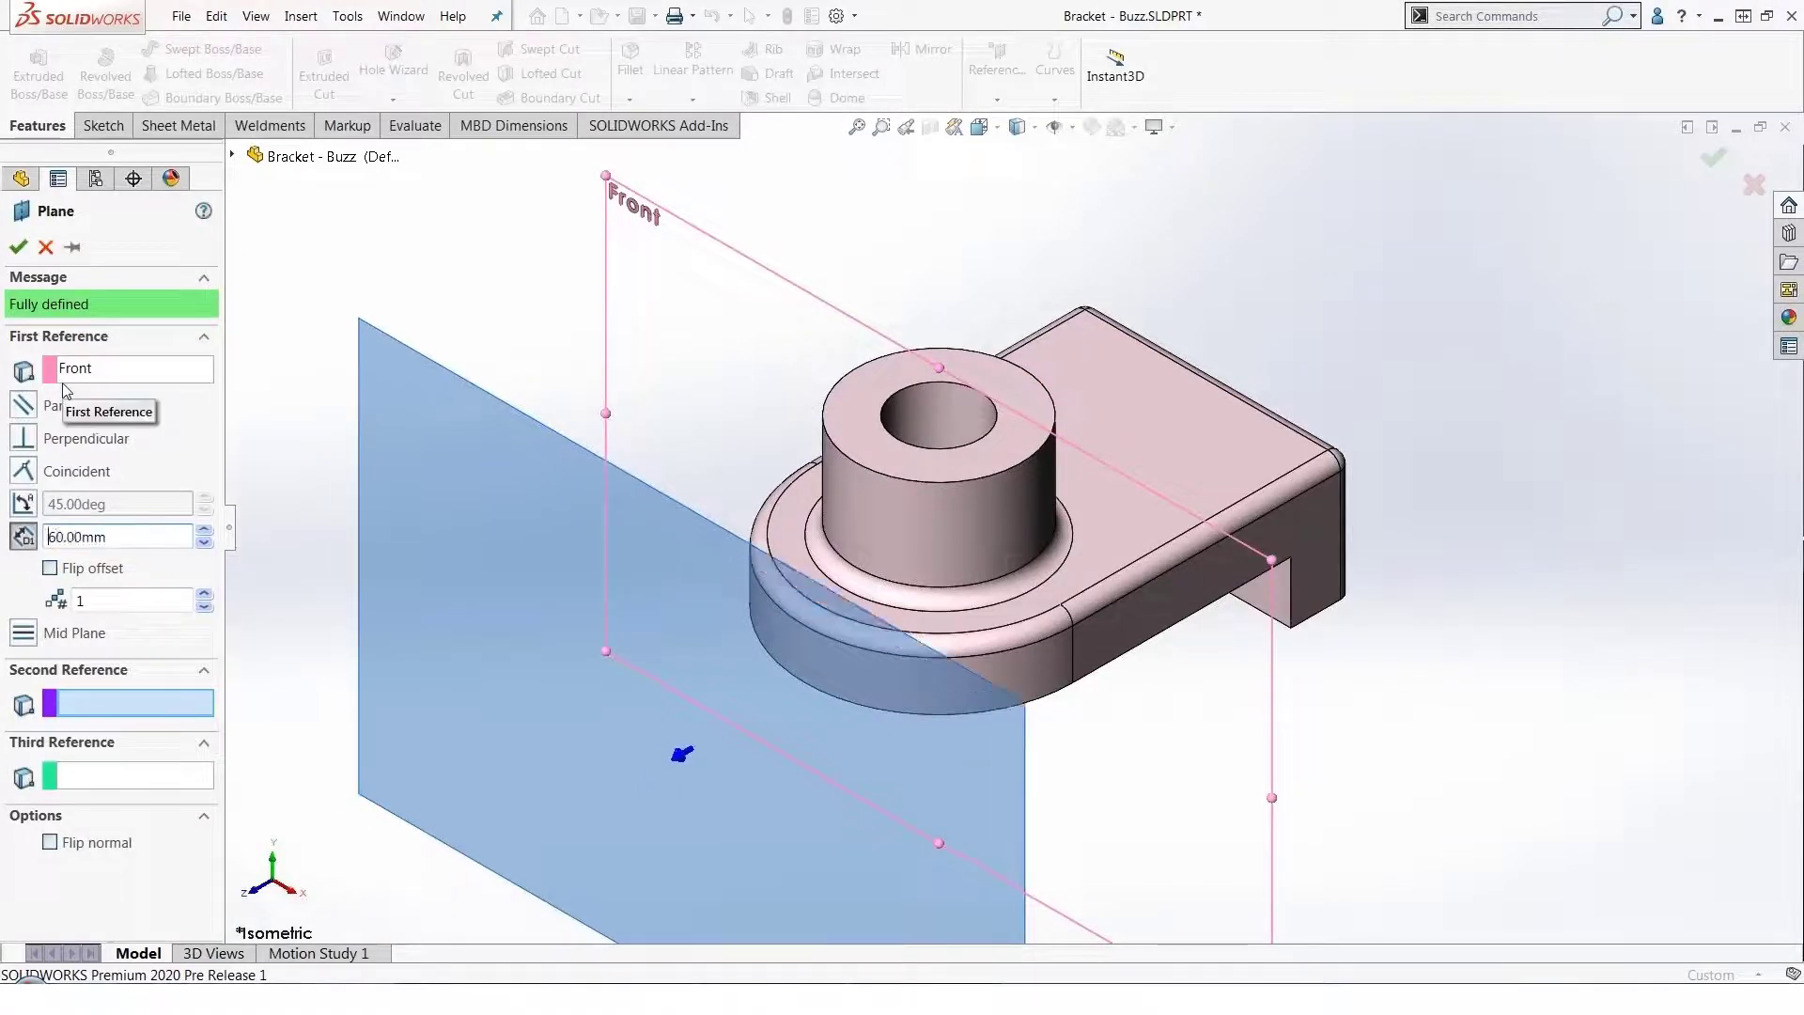
click(18, 248)
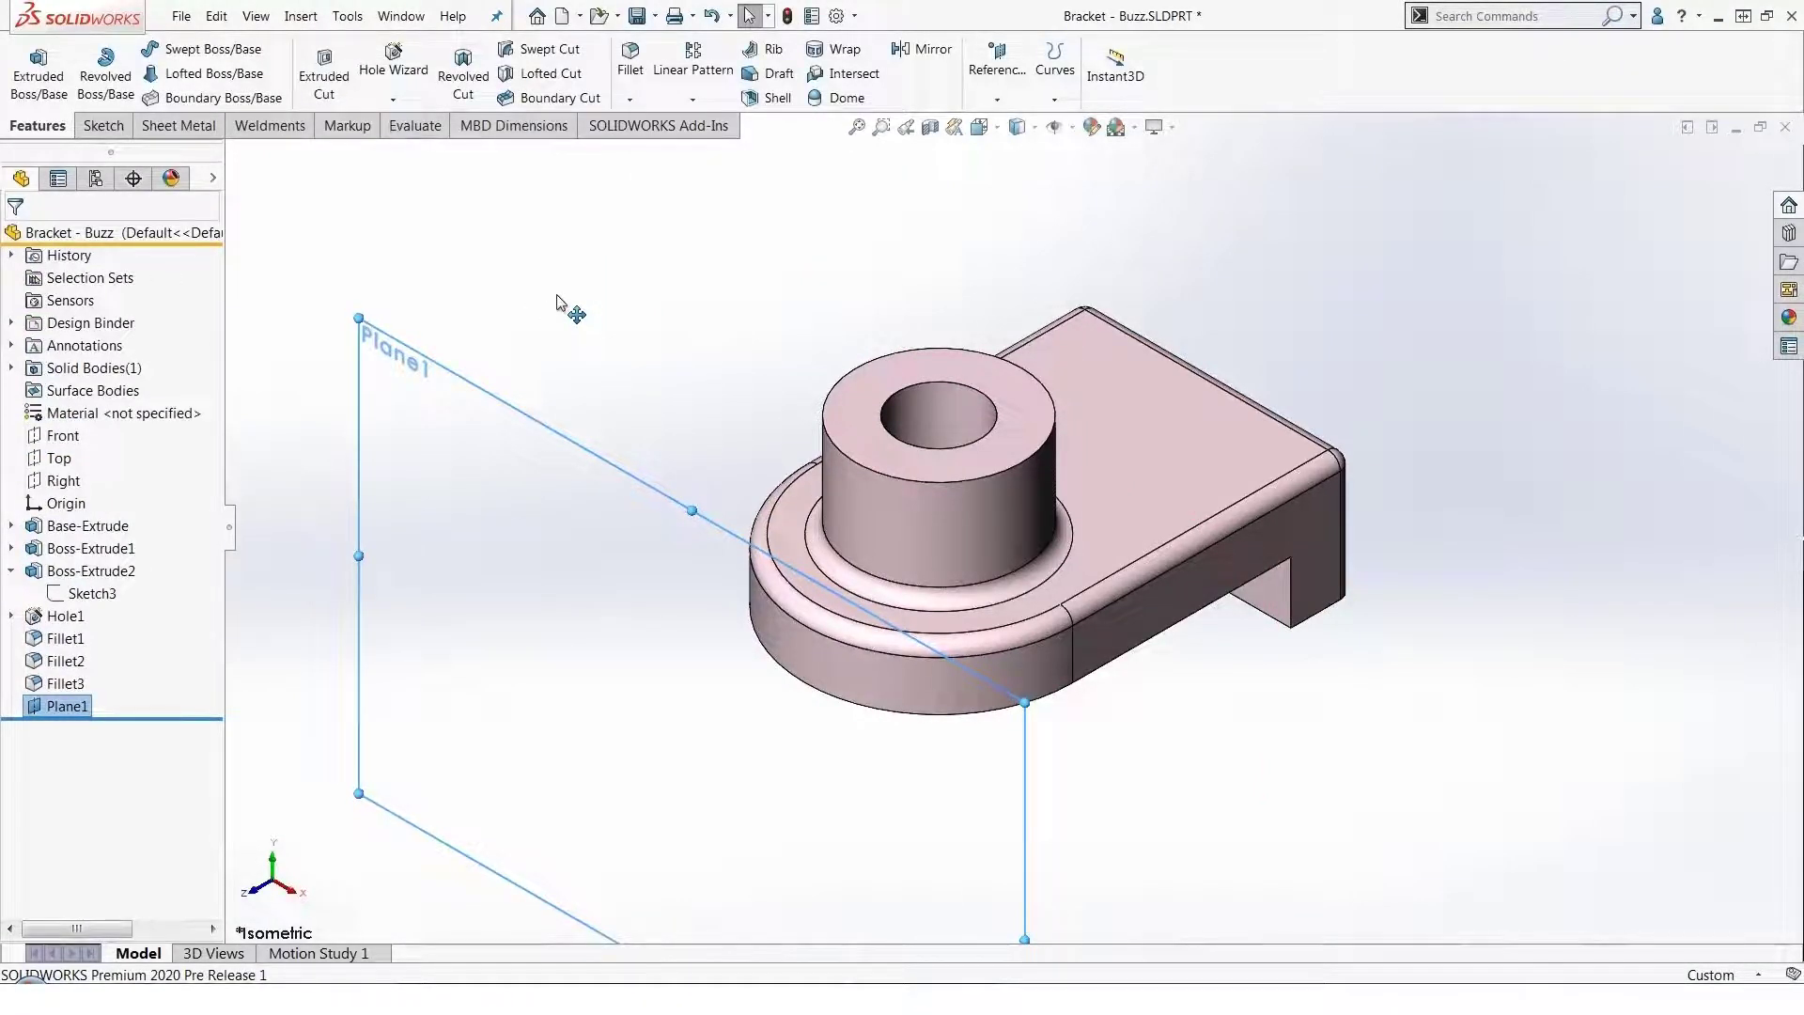
click(561, 304)
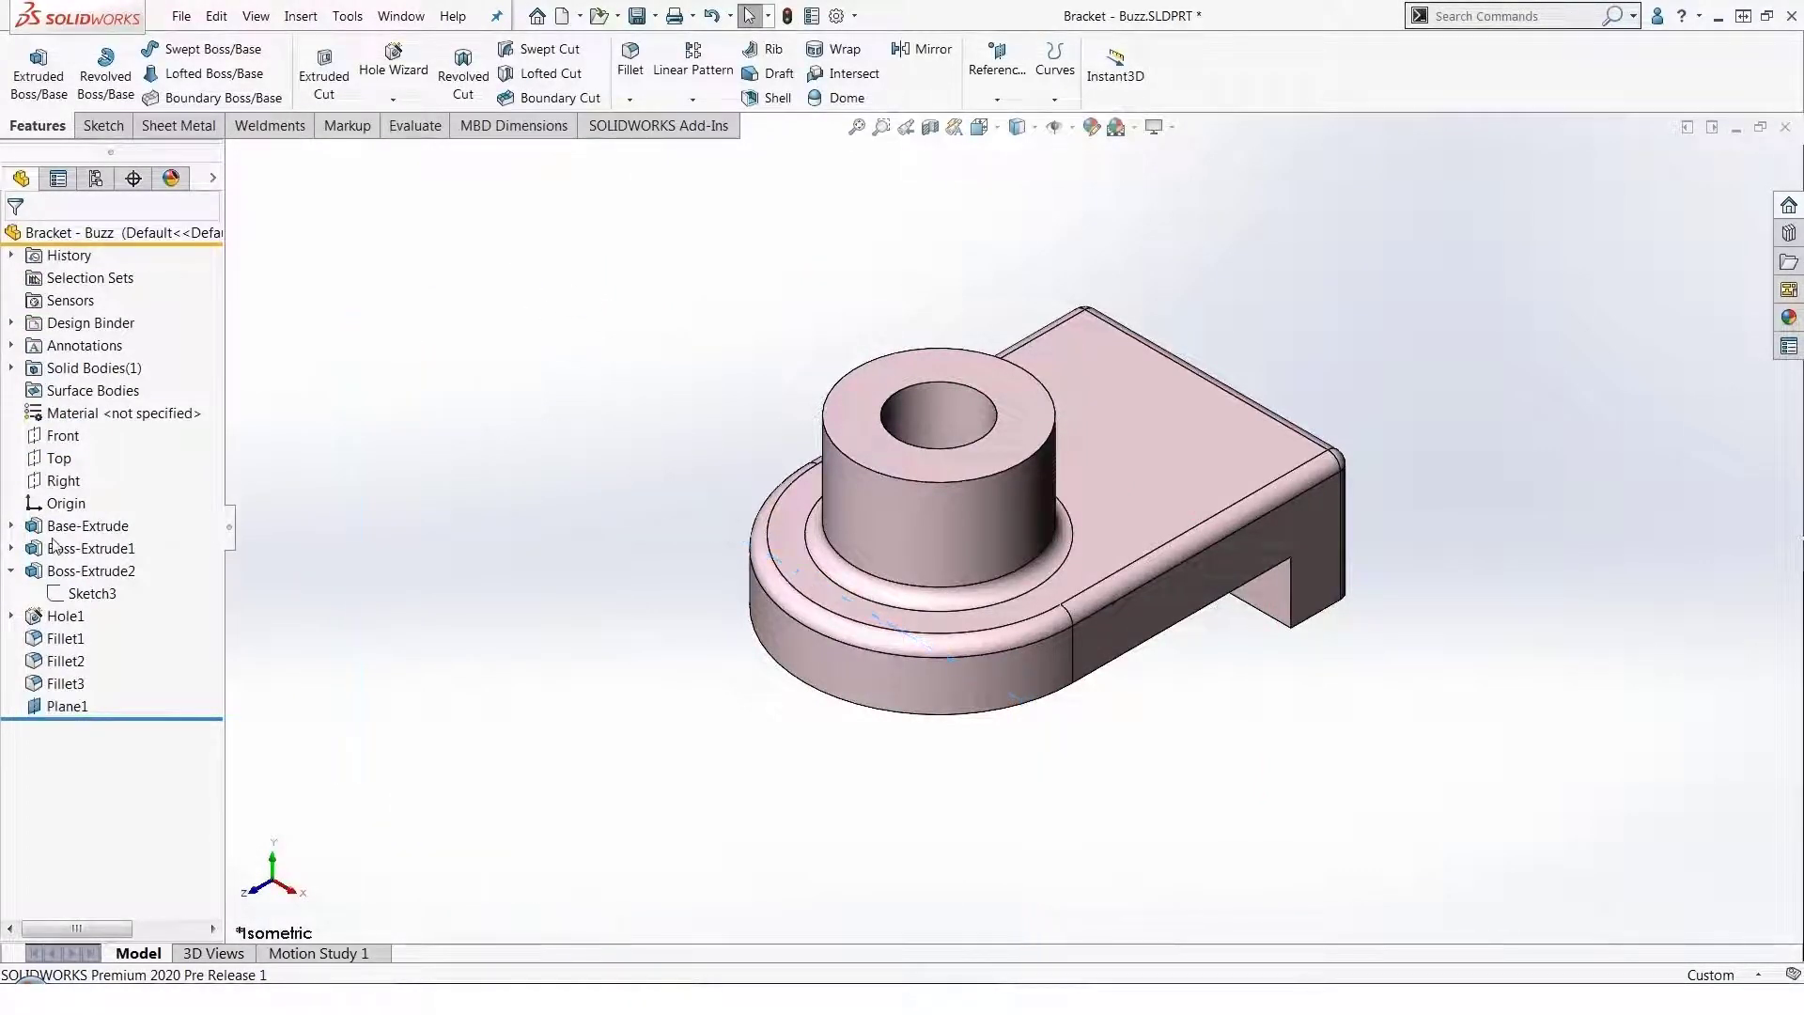
Drag out a new plane from the Right plane, previewed about 53.8 mm away on the flipped side
click(75, 482)
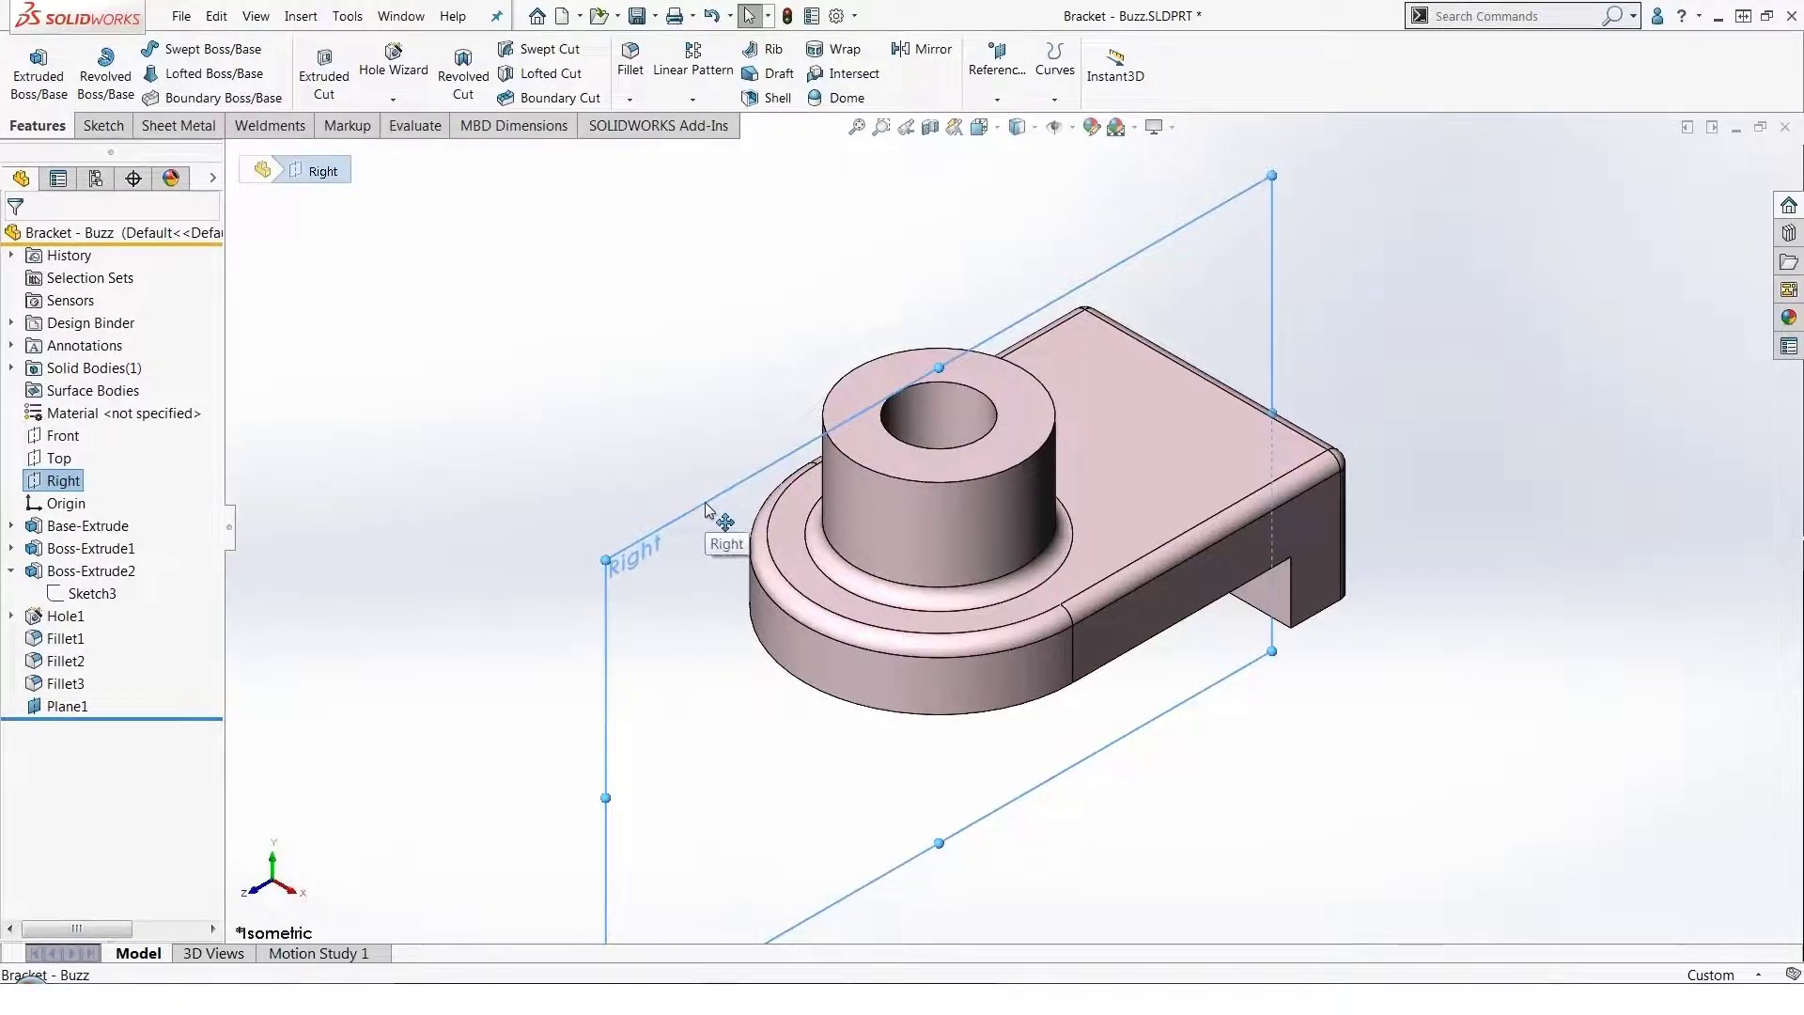
ctrl+drag(707, 508, 498, 357)
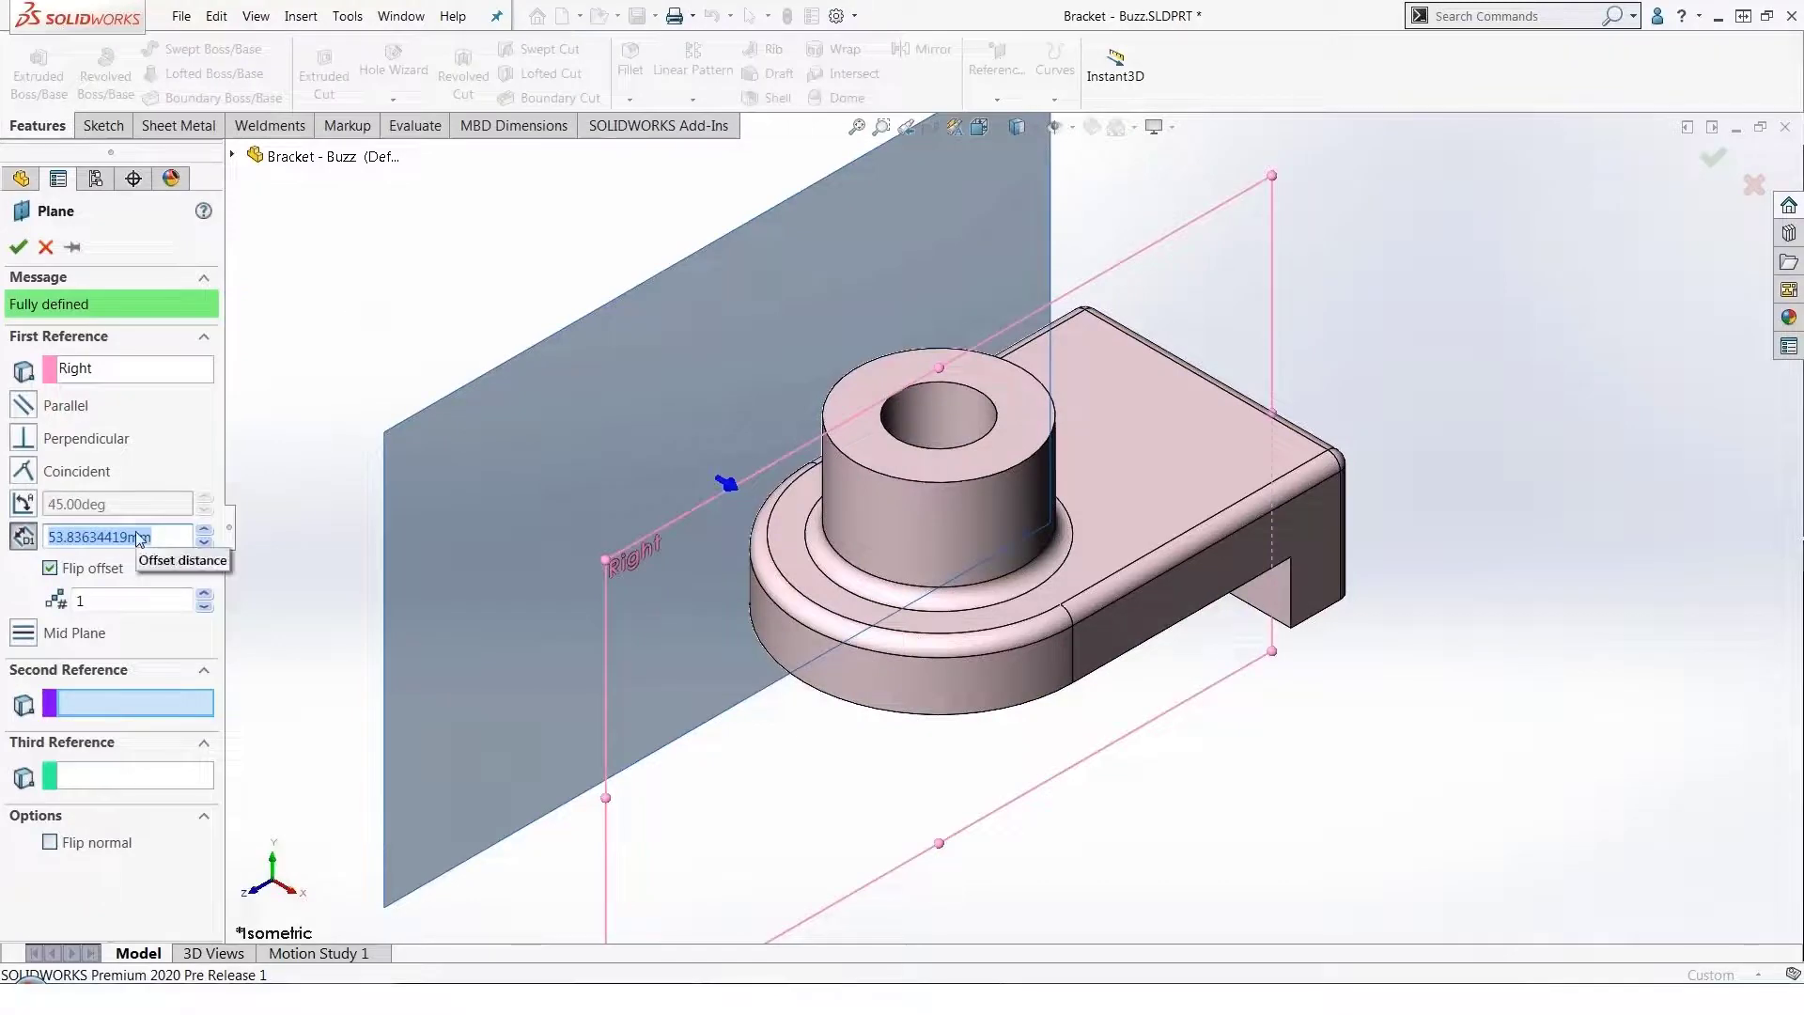